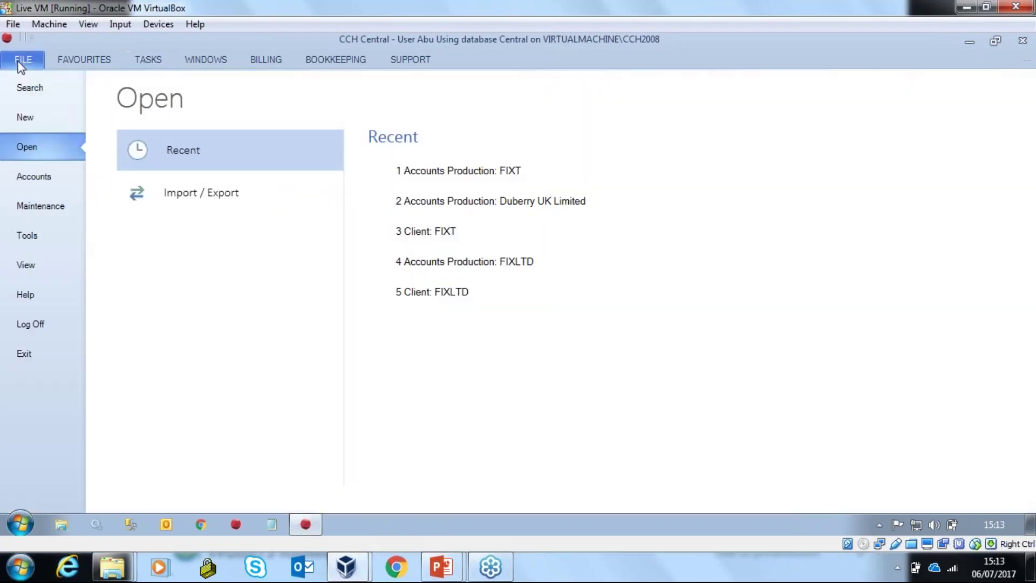
Examine the Working Papers indexing packs available for the Accounts Production product, from Mercia and PCAS to test, and close the list
left_click(47, 210)
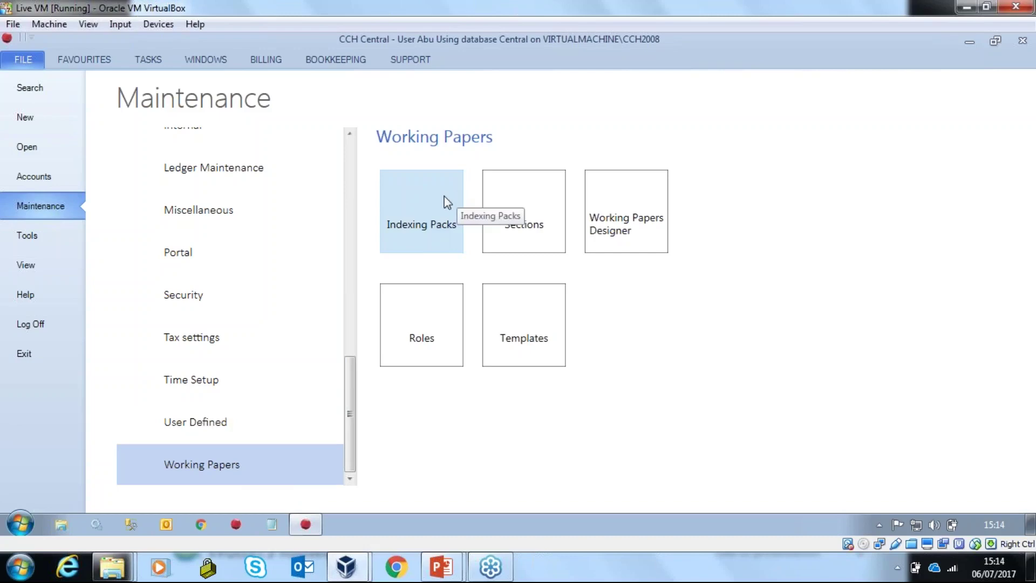
left_click(414, 188)
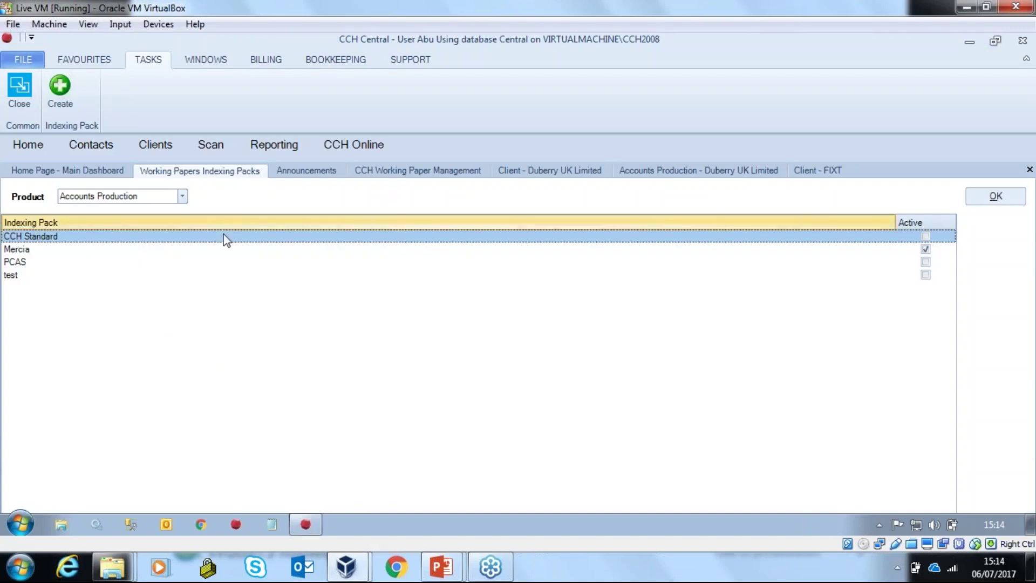
left_click(43, 253)
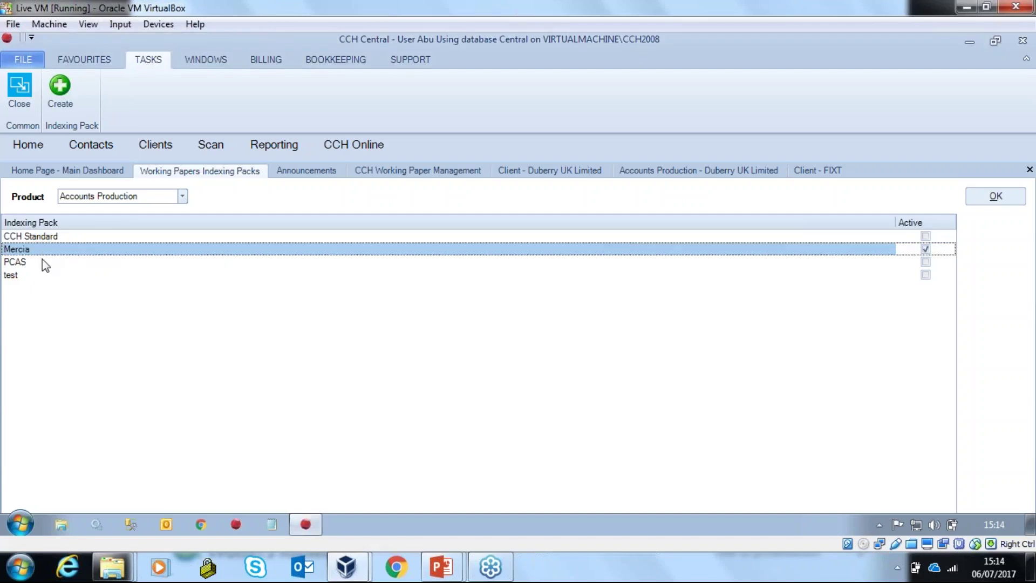
left_click(45, 264)
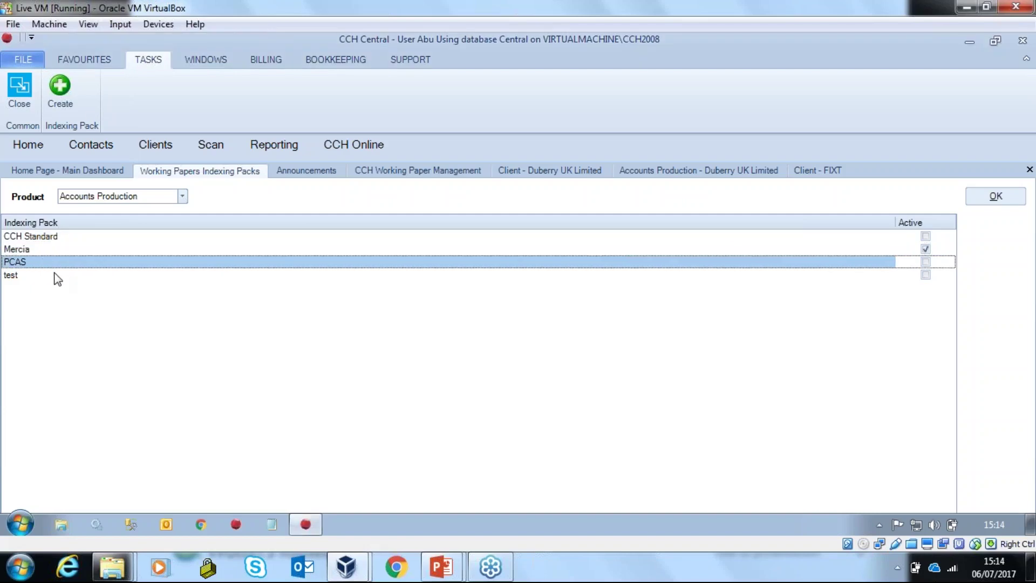
left_click(19, 278)
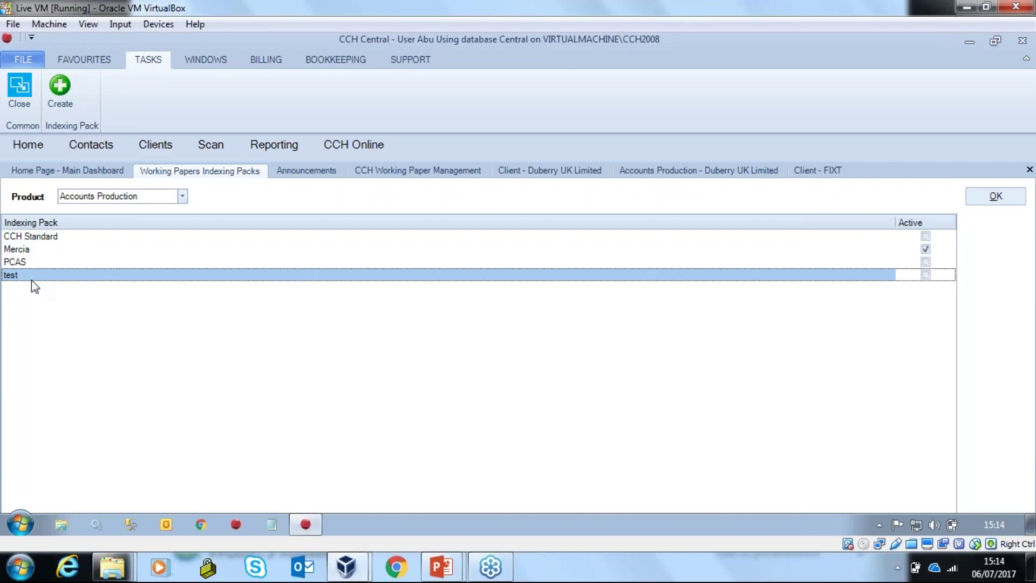
left_click(378, 250)
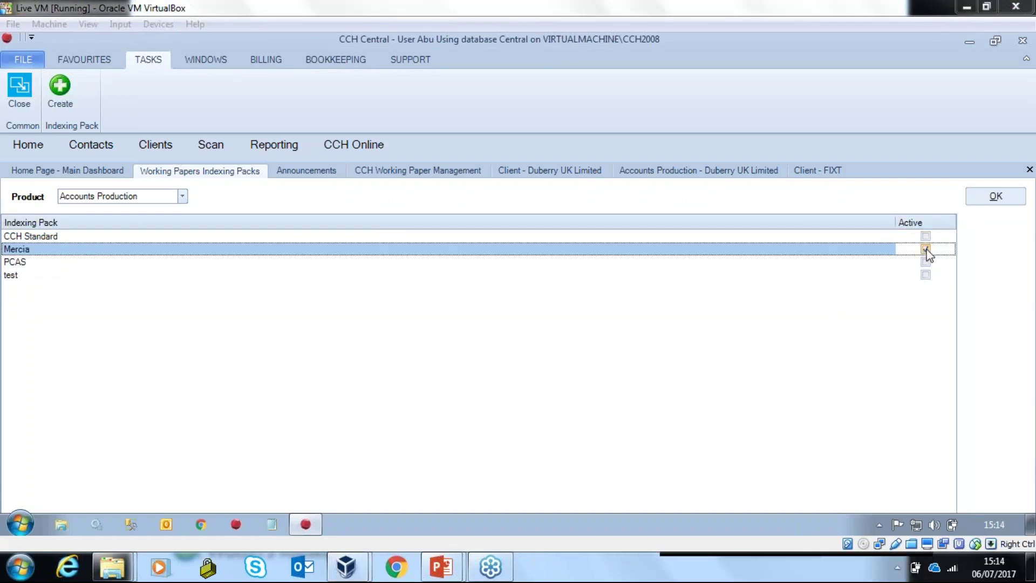
left_click(996, 197)
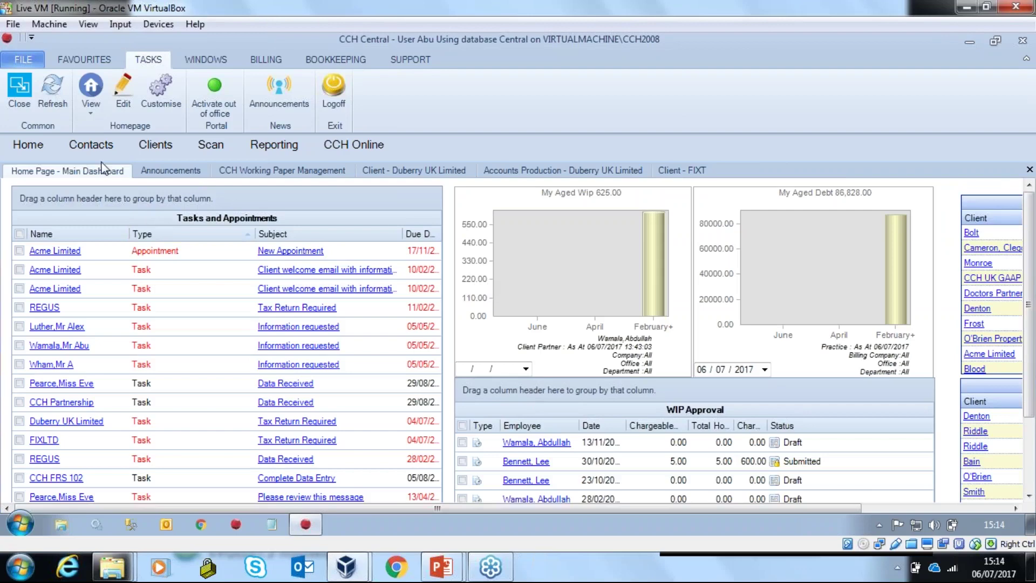
Change the Partner Reviewer colour to pink in the Working Papers roles and confirm the roles
left_click(29, 61)
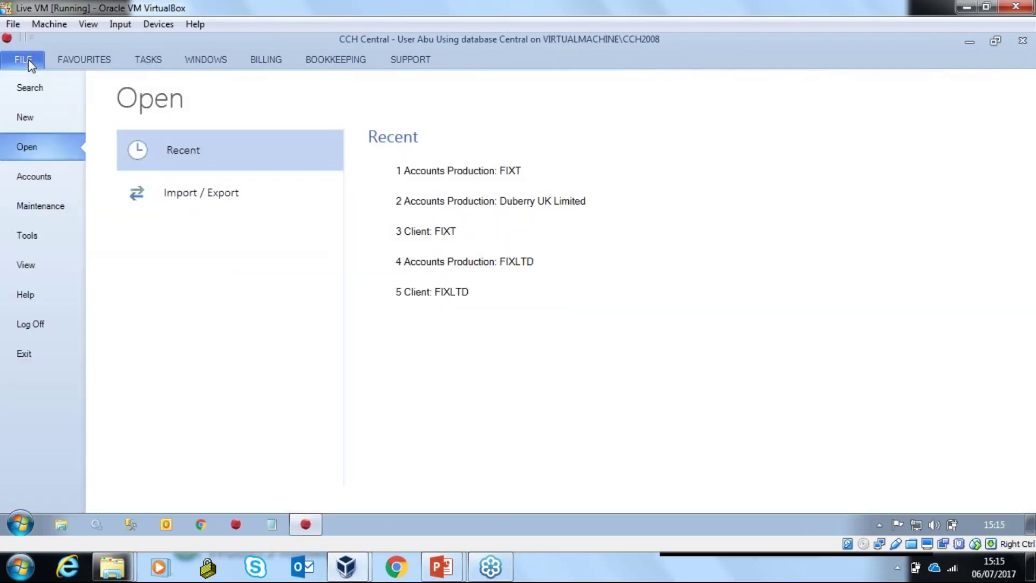
left_click(46, 209)
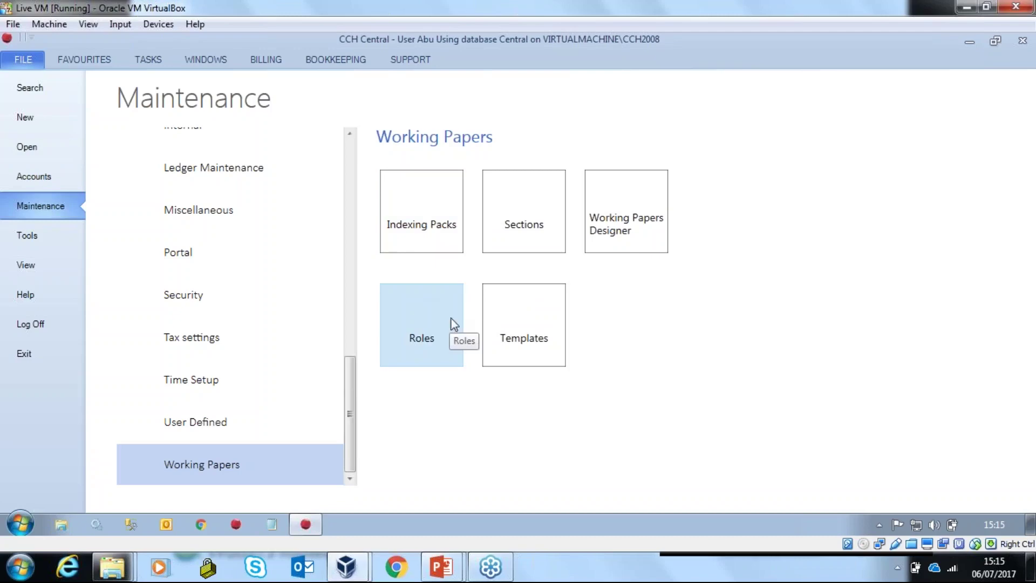
left_click(419, 333)
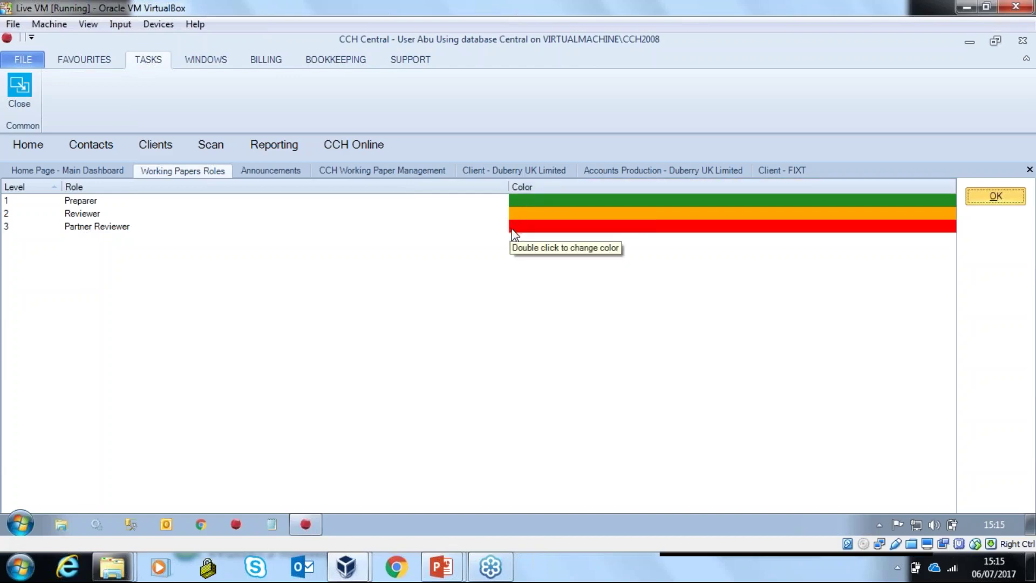
double_click(532, 229)
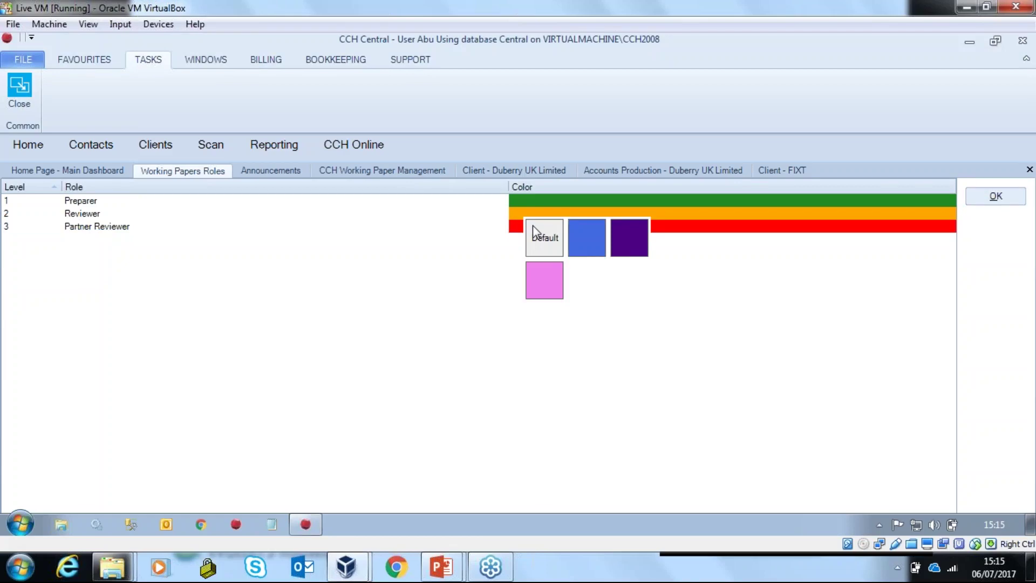
left_click(549, 272)
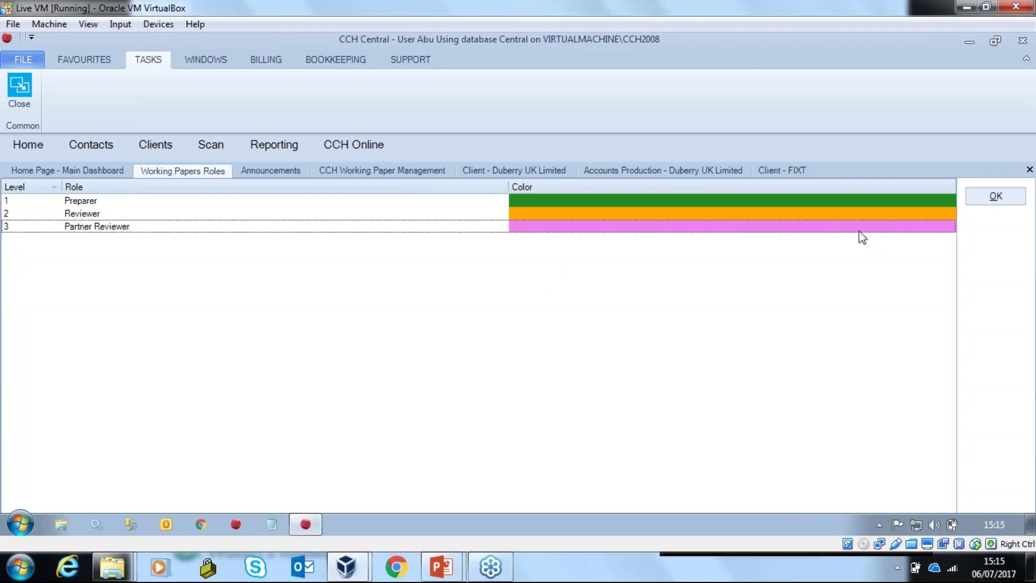
left_click(996, 197)
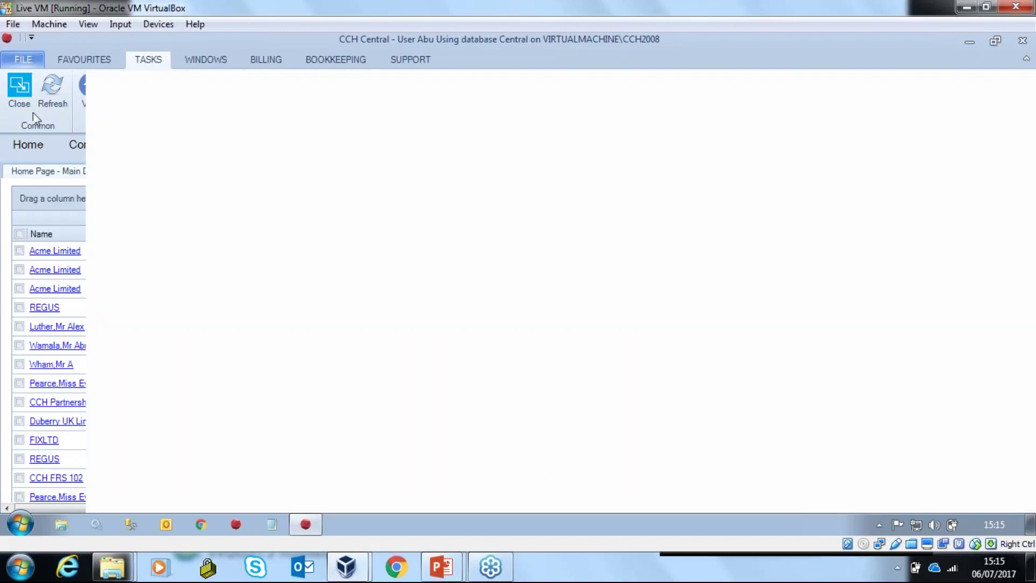
Examine the Working Papers sections and the product choices, keeping Accounts Production selected, and close the list
left_click(23, 60)
left_click(41, 206)
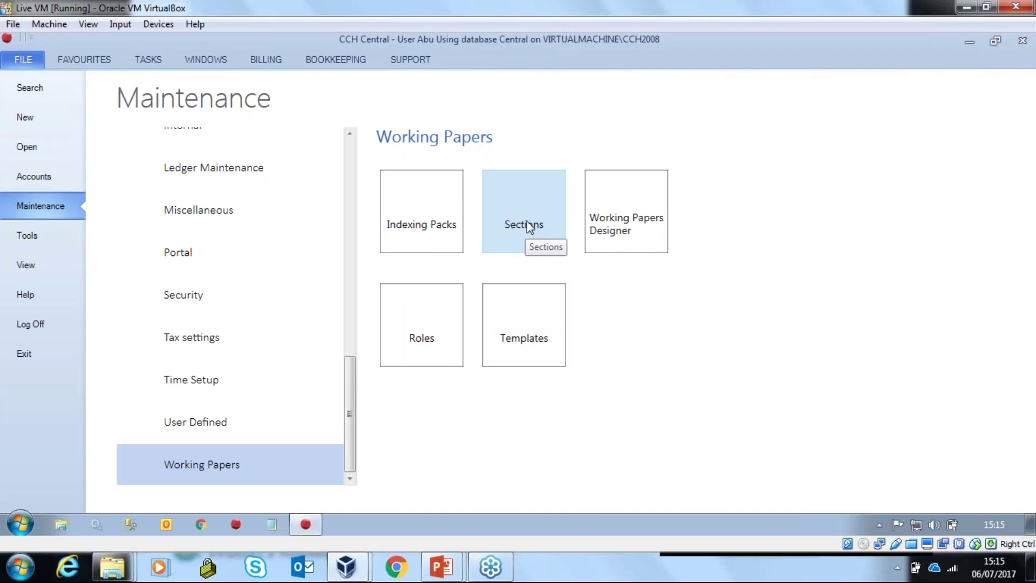
left_click(529, 227)
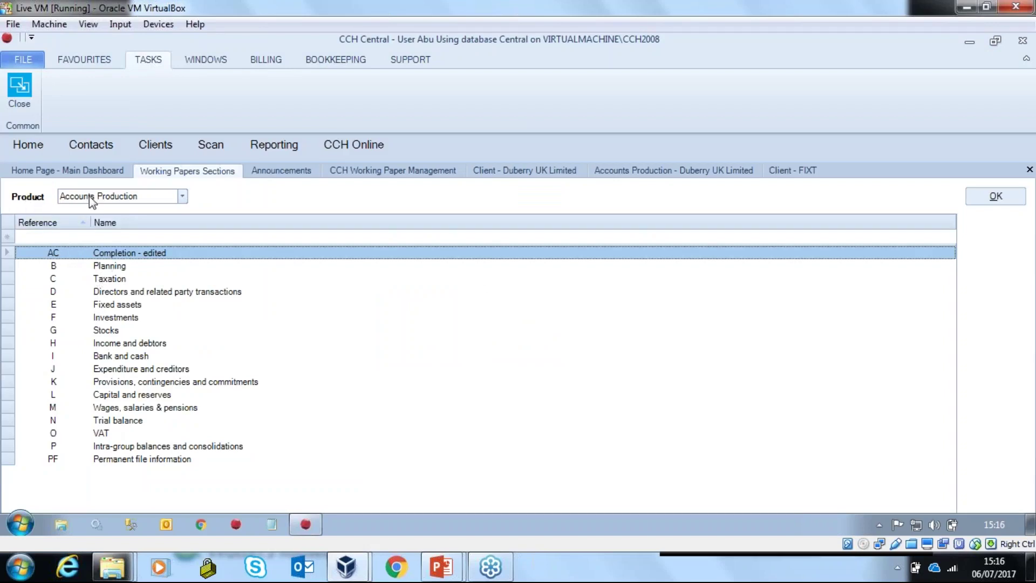
left_click(183, 197)
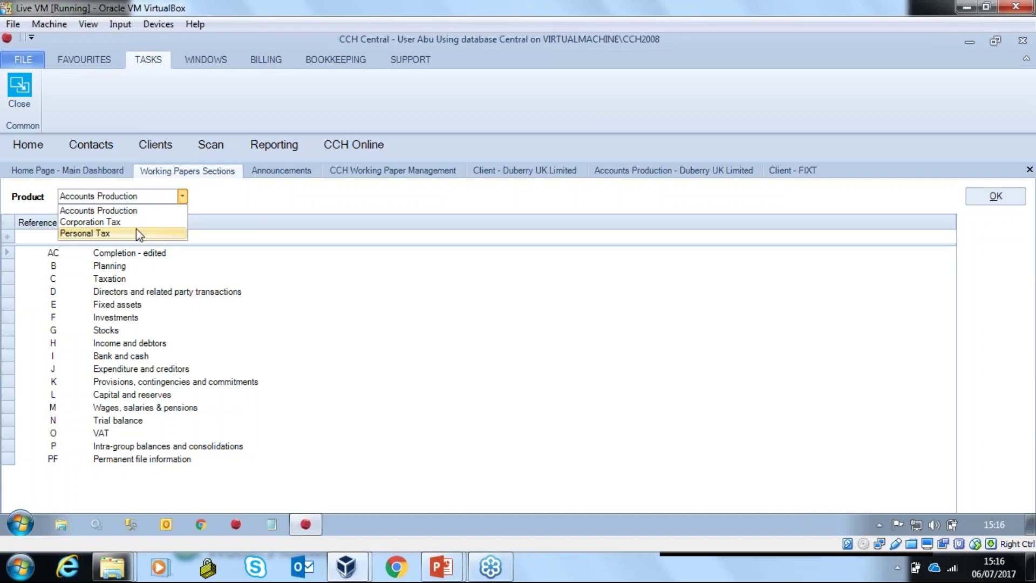
left_click(116, 210)
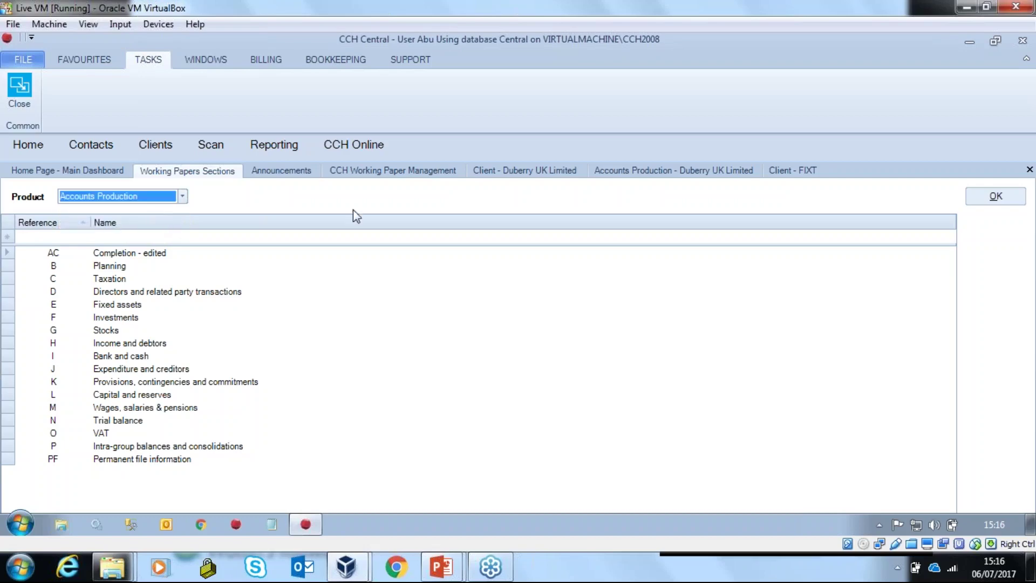
left_click(995, 197)
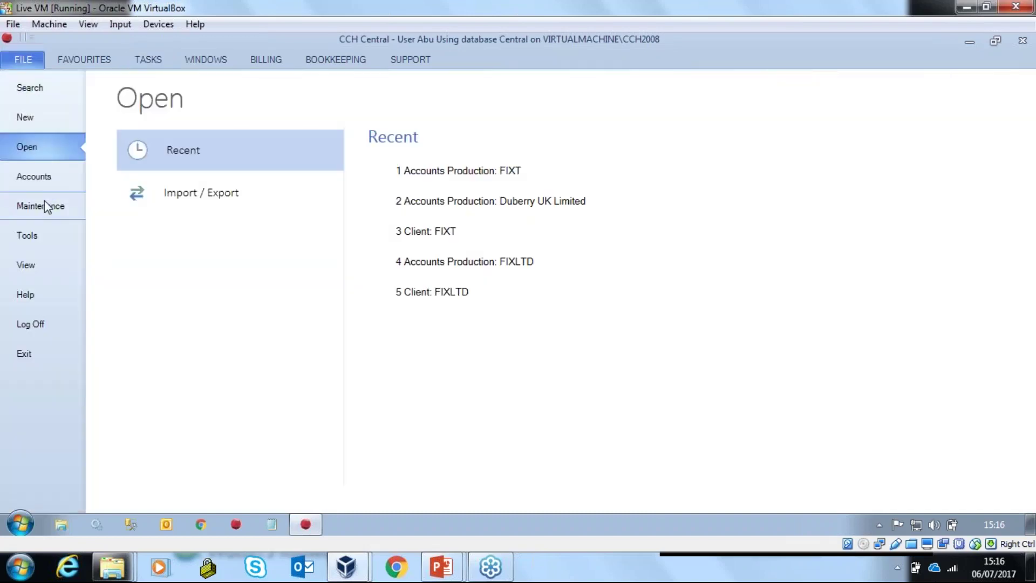
Create a new Excel working papers template named "Fixed Asset Investments" for Accounts Production
left_click(44, 201)
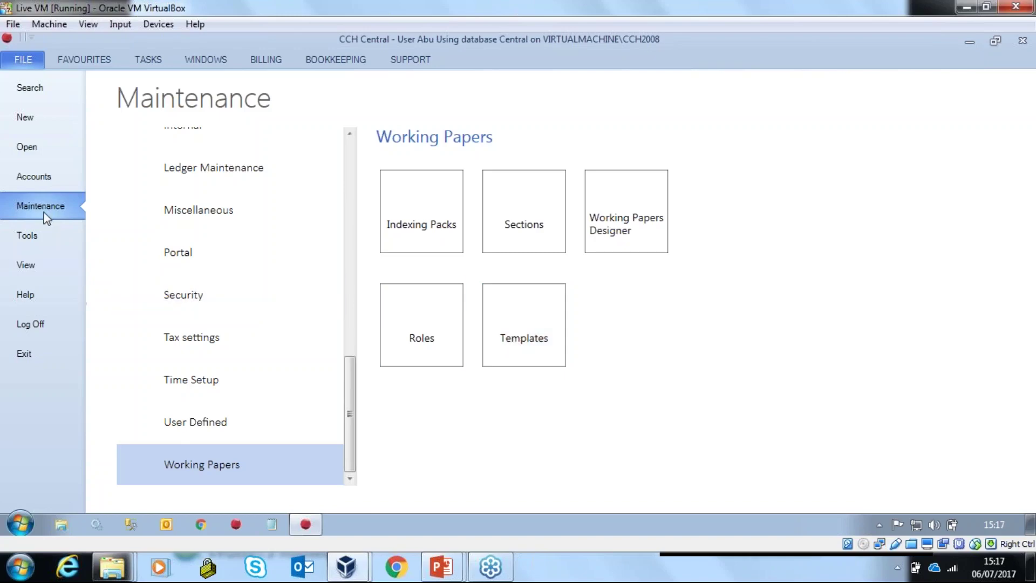
left_click(516, 335)
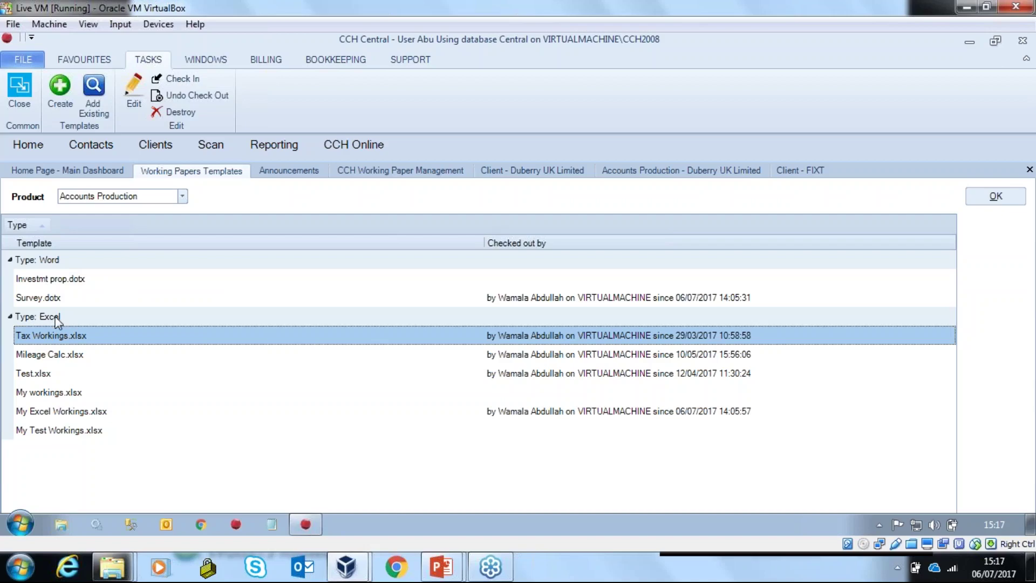
left_click(59, 91)
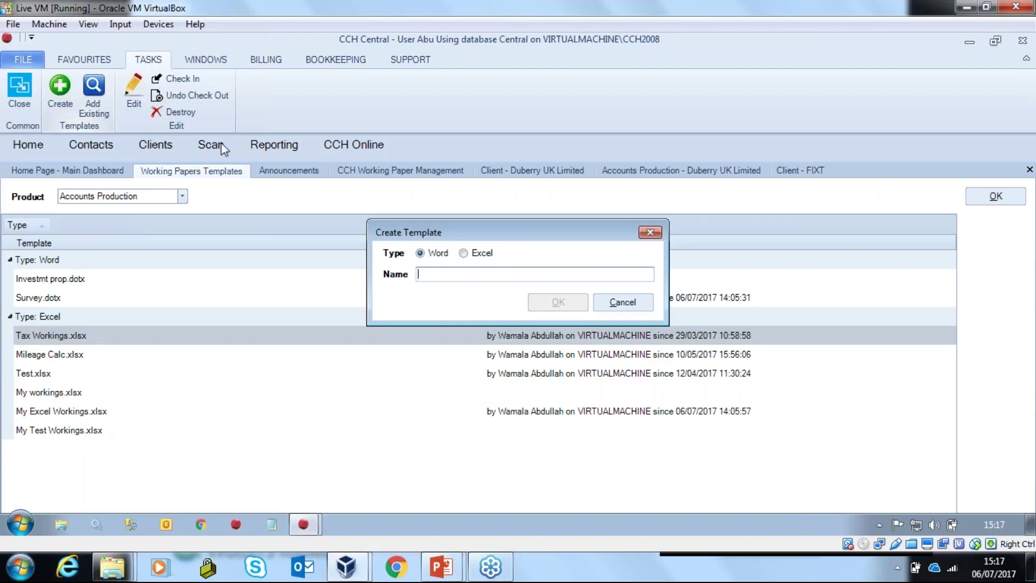
left_click(463, 253)
type("FIXT")
key("BackSpace")
key("BackSpace")
key("BackSpace")
type("ixed Asset Investments")
left_click(559, 303)
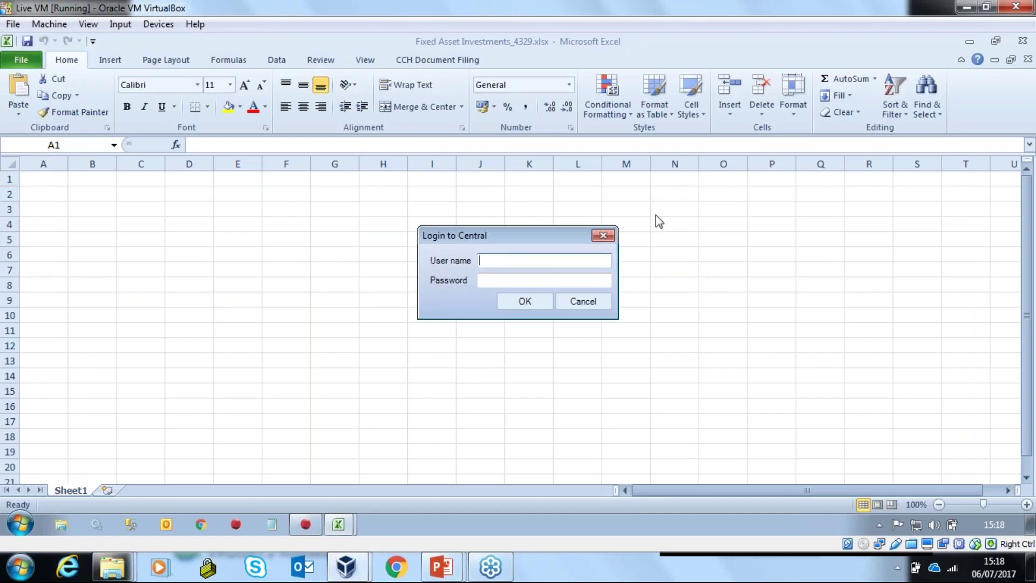
Dismiss the Central login, view the CCH Document Filing commands, and close the new Excel template with its changes saved
left_click(564, 301)
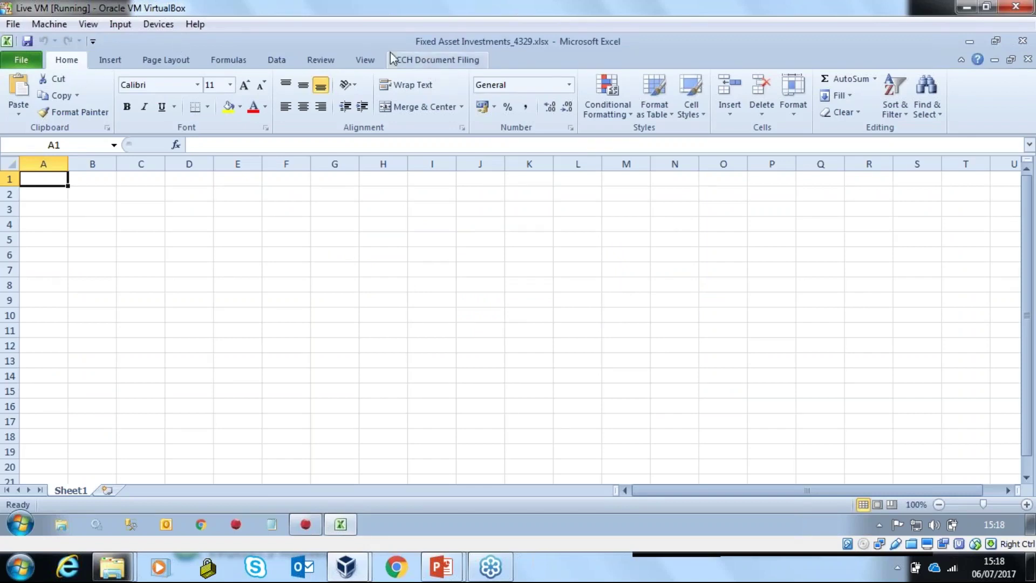
left_click(426, 62)
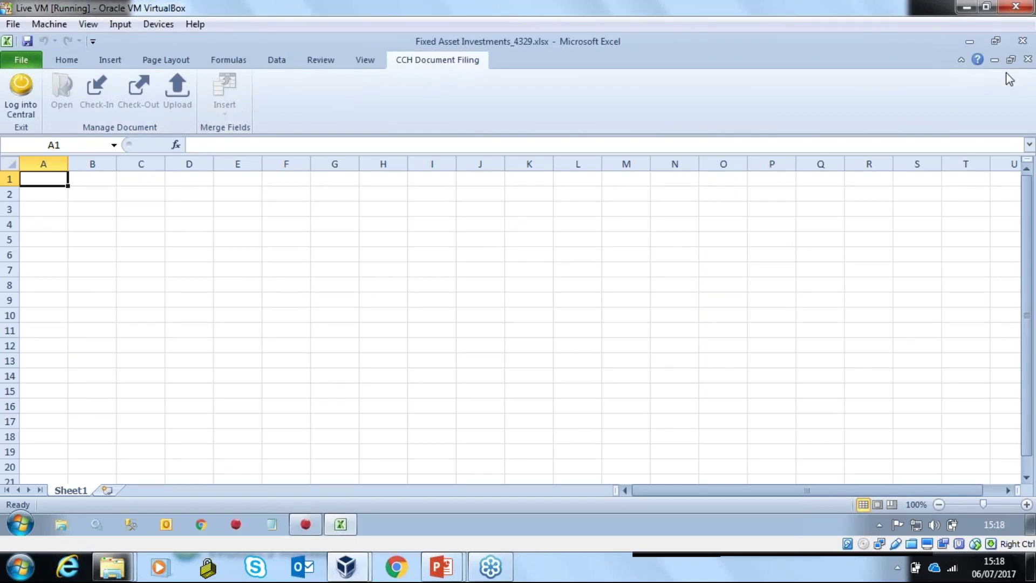
left_click(1022, 41)
left_click(644, 270)
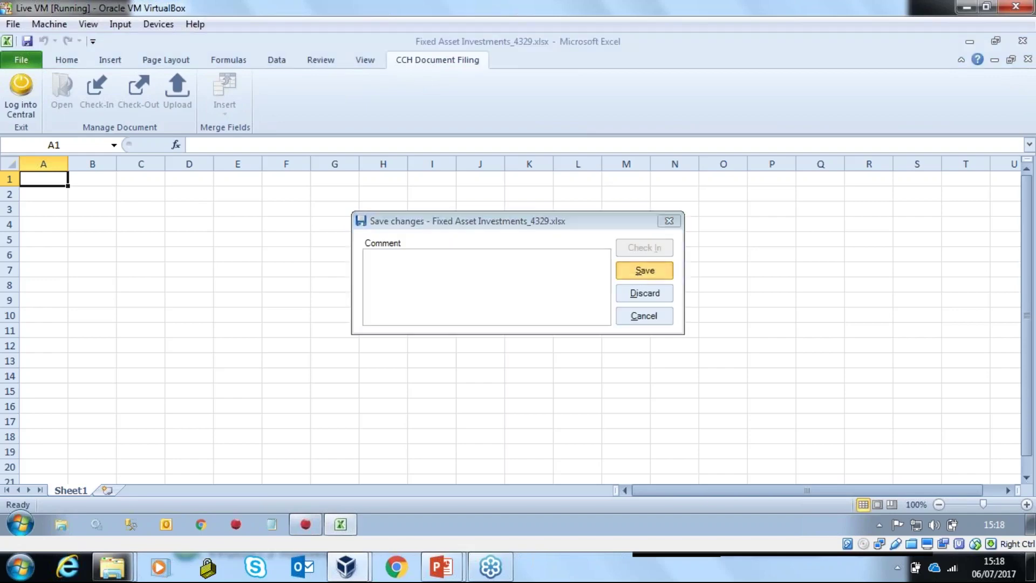
Open the Survey.dotx template for editing in Word and look through the available database merge fields without inserting any
left_click(49, 298)
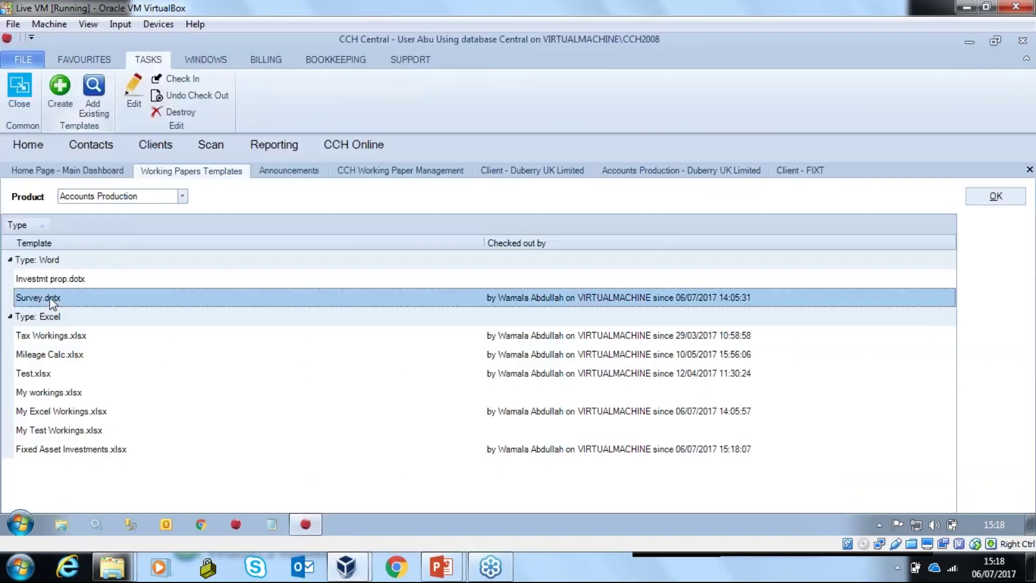
left_click(129, 111)
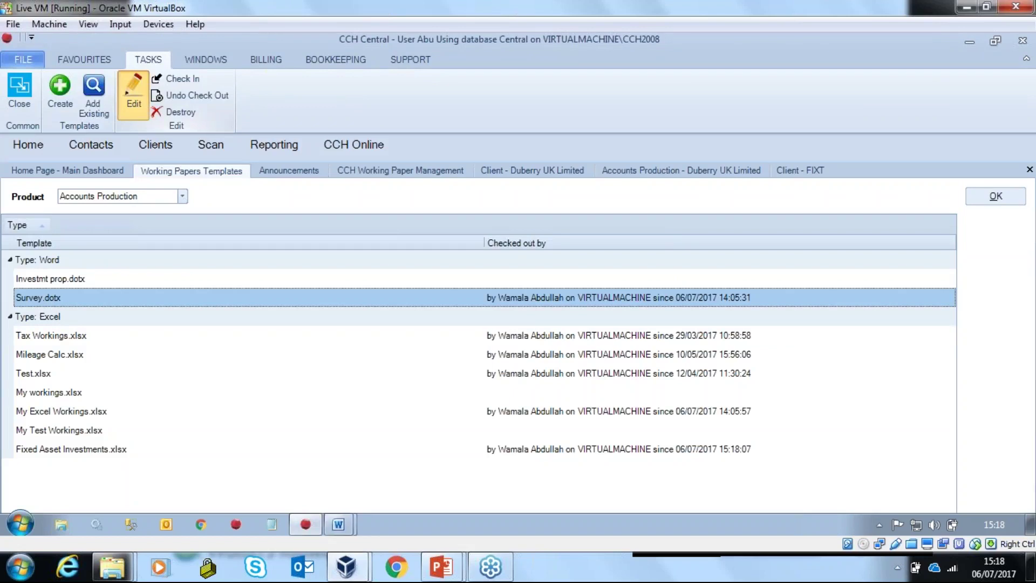
left_click(339, 524)
left_click(346, 468)
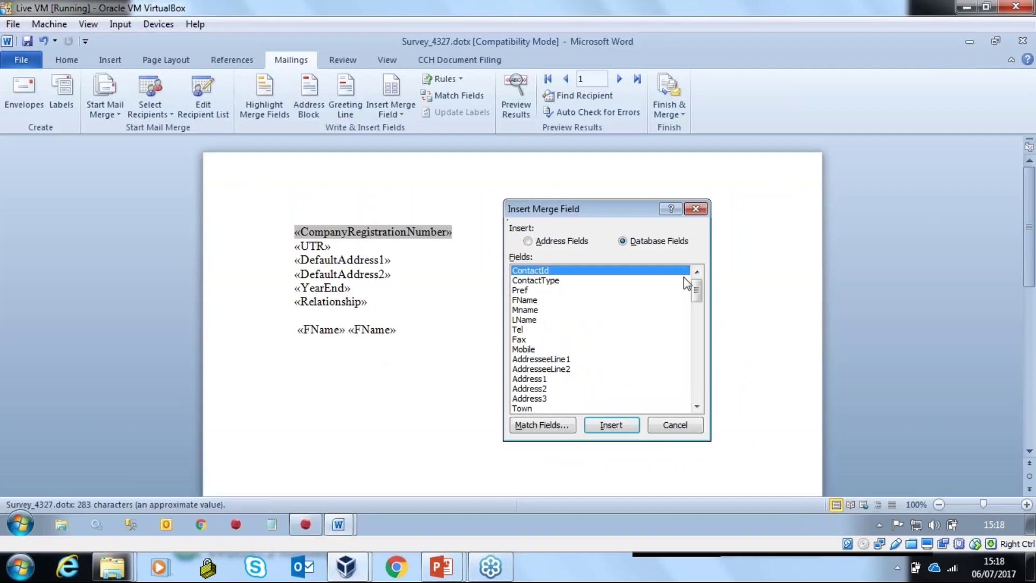
left_click_drag(685, 284, 687, 365)
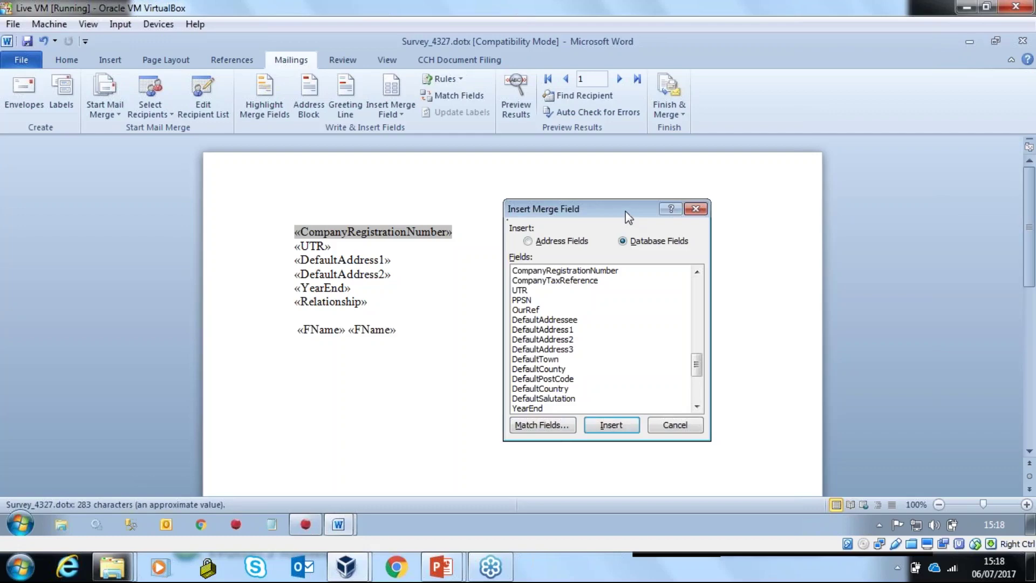
left_click_drag(629, 217, 491, 200)
left_click(540, 409)
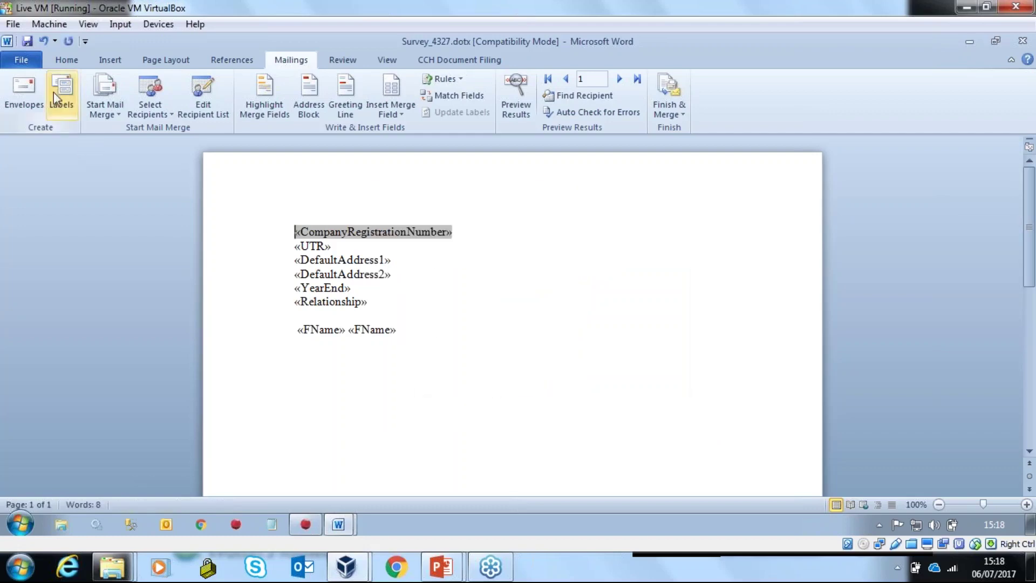
Save the Survey template and close it, saving the changes without a comment
left_click(27, 42)
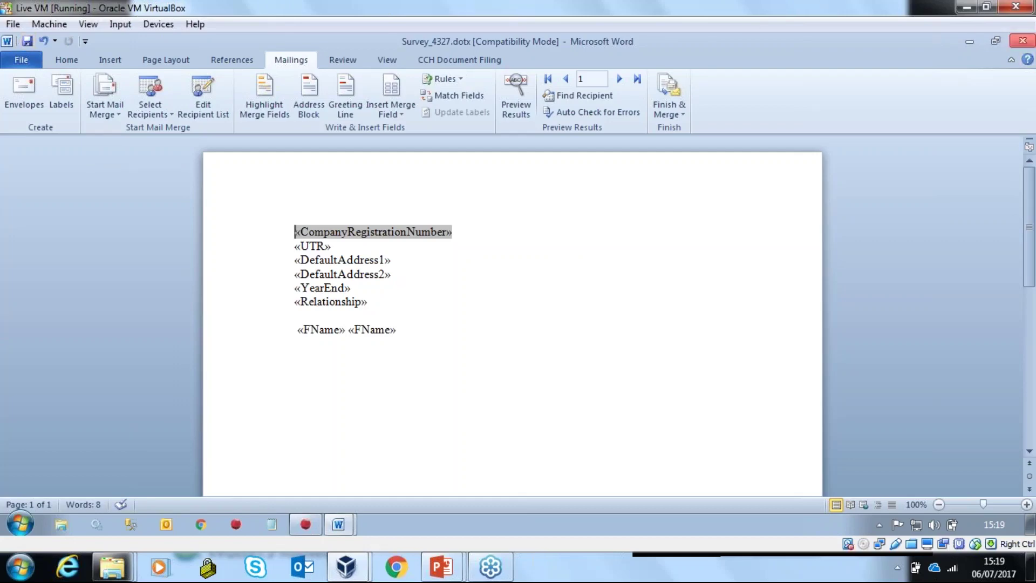
left_click(1023, 41)
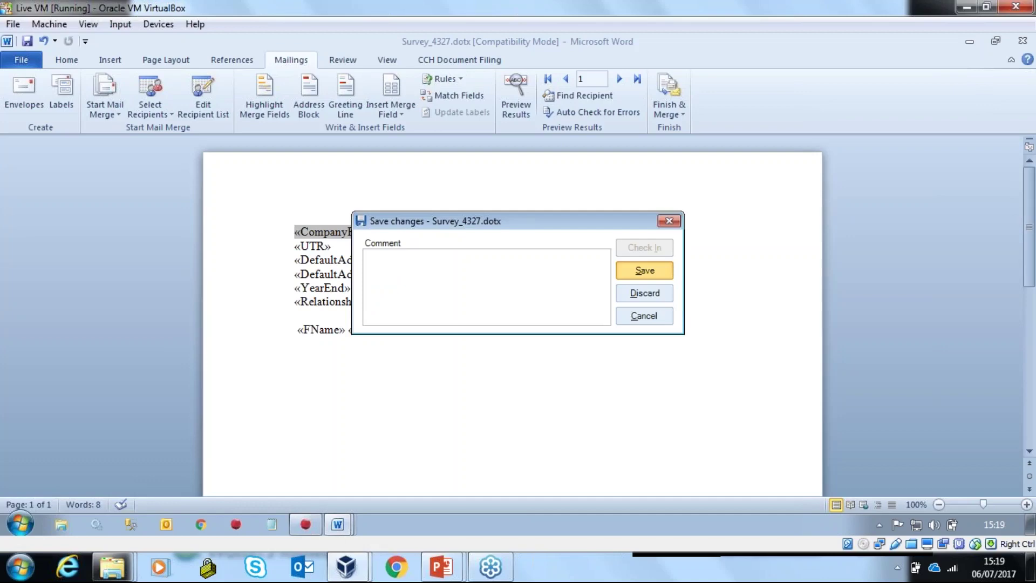
key("Return")
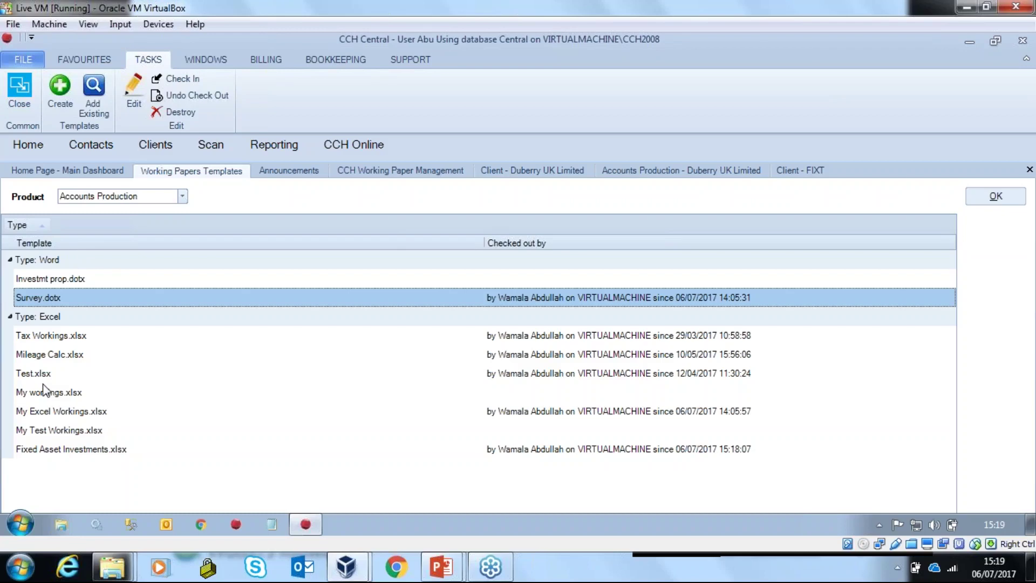
Close the templates list, open the Working Papers Designer from the Working Papers maintenance, and show the Limited (FRS102) entity's master pack
left_click(22, 101)
left_click(24, 59)
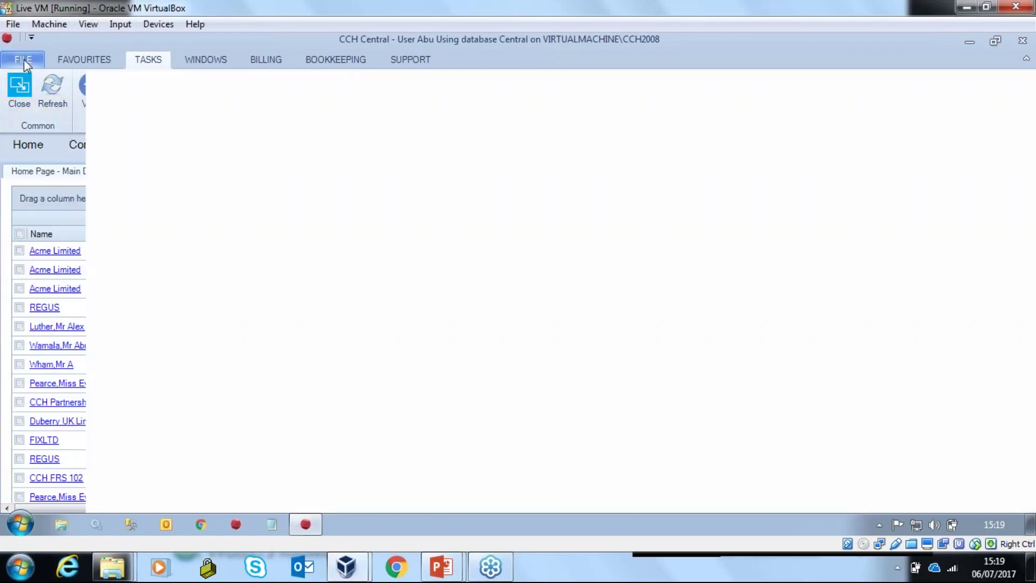
left_click(40, 205)
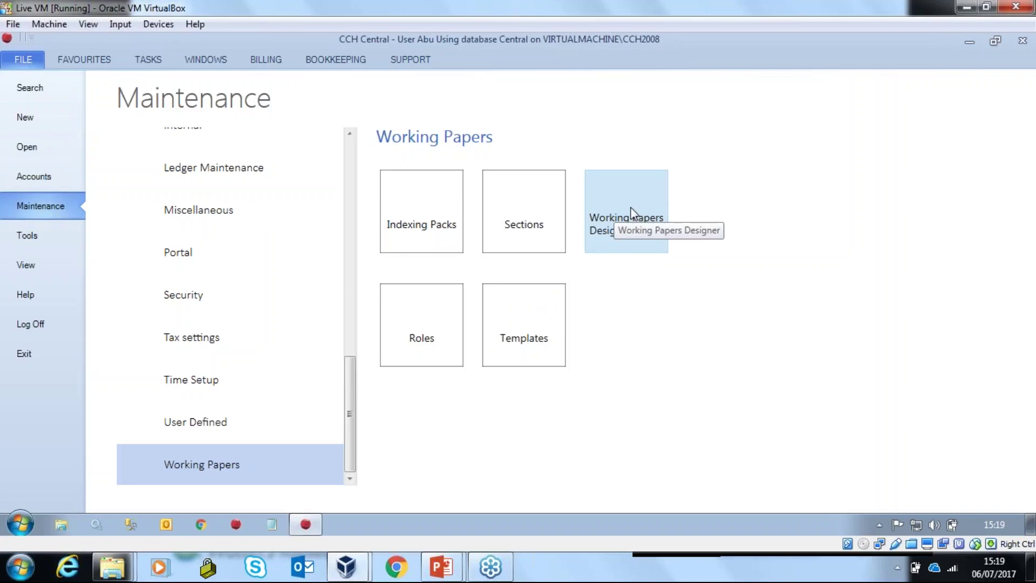
left_click(630, 208)
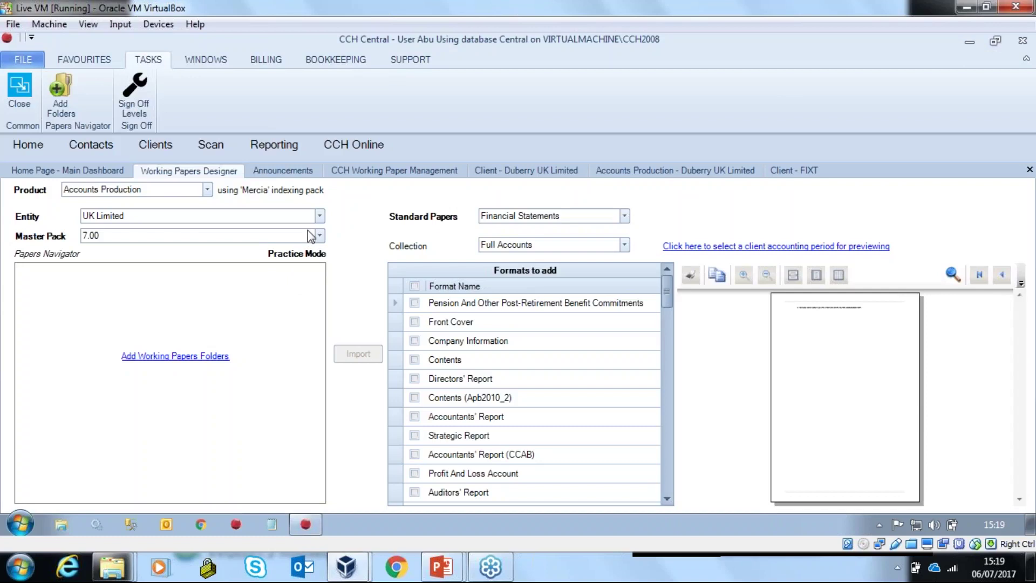
left_click(319, 216)
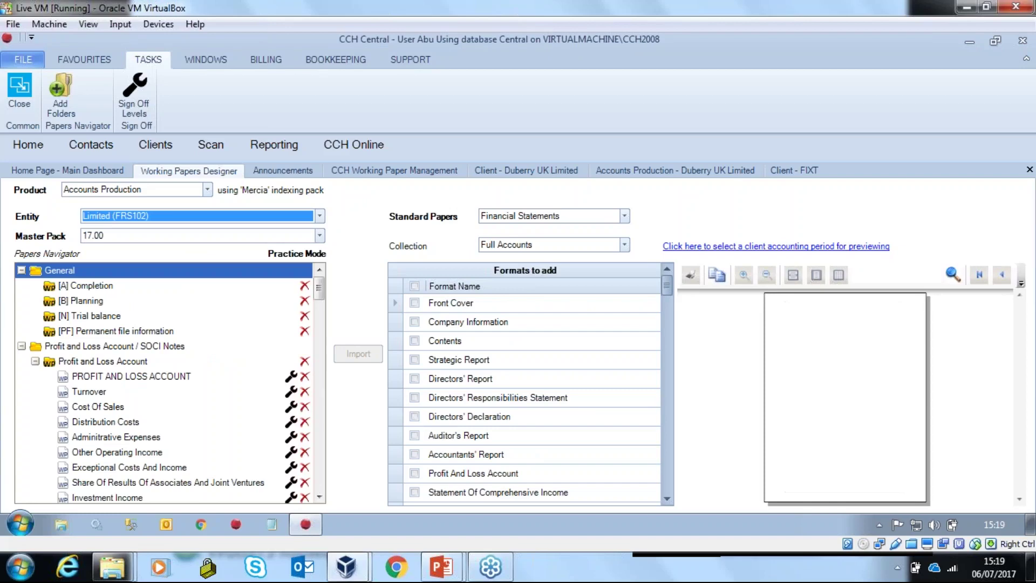
Try to delete the [PF] Permanent file information section from the Limited (FRS102) master pack, and close the designer
left_click(102, 285)
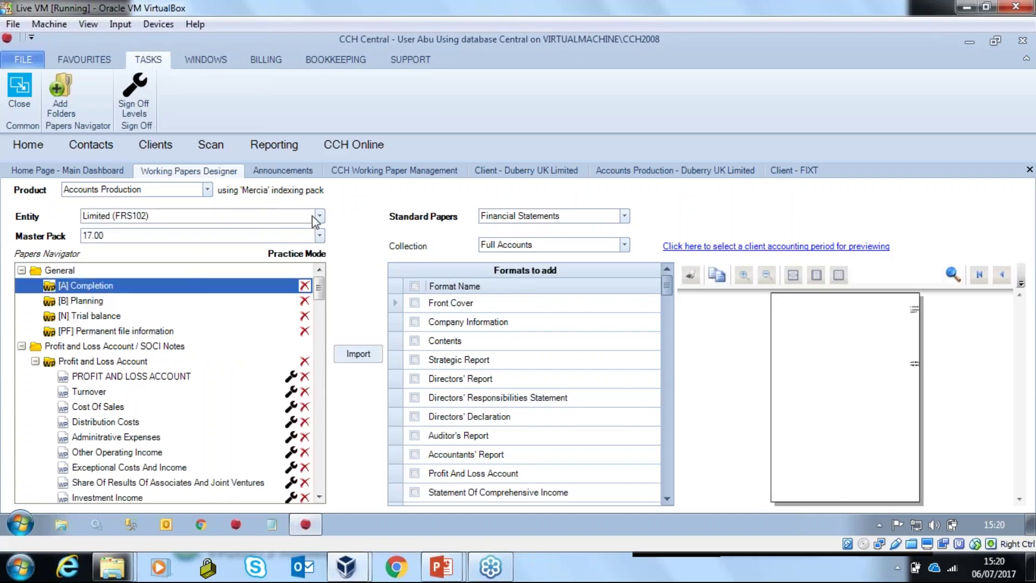
left_click(304, 331)
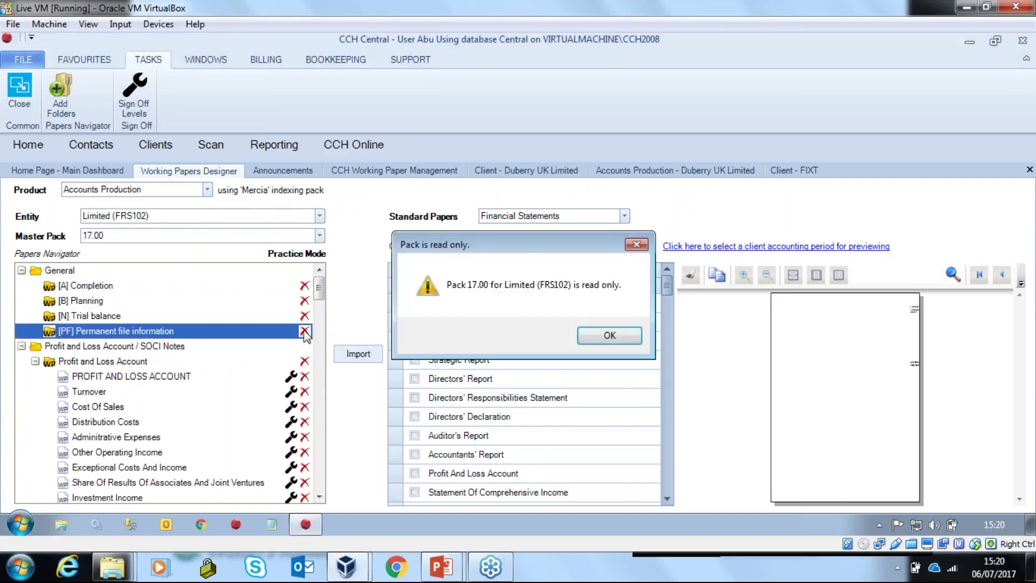
left_click(590, 336)
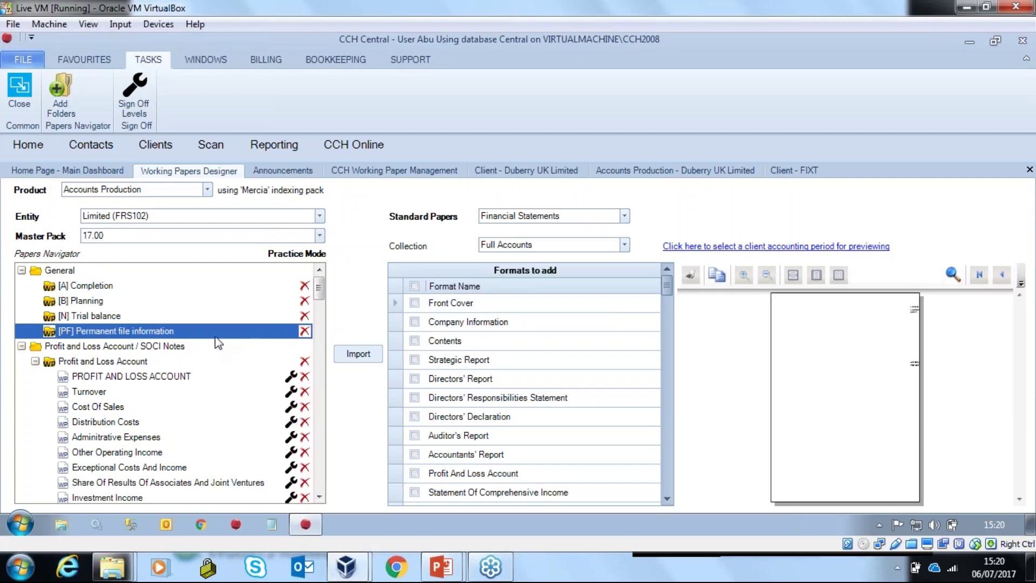
right_click(172, 169)
left_click(190, 179)
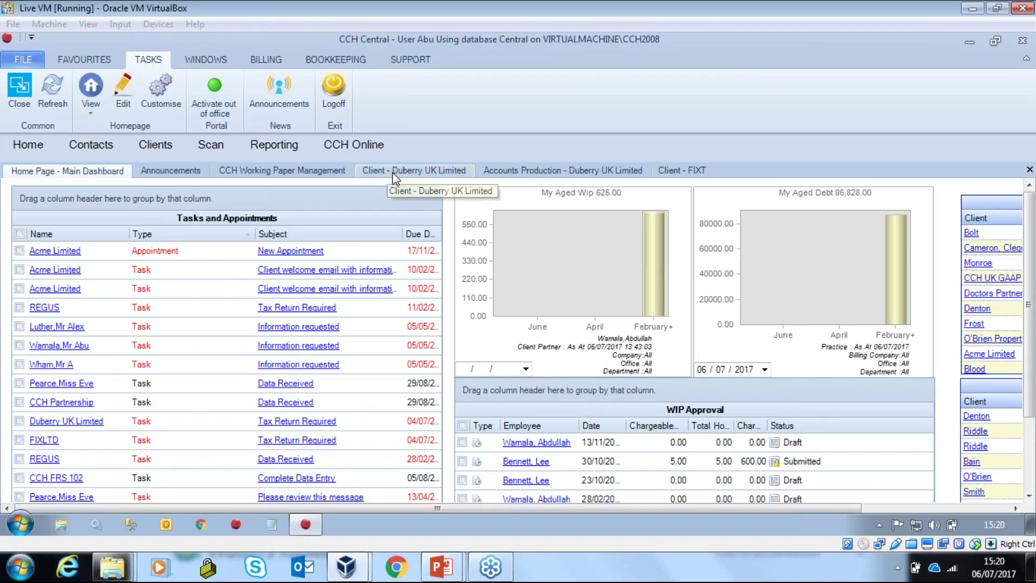
Open the statutory database working papers for Duberry UK Limited's accounting period ending 31/12/2016 and hide the Task Bar
left_click(420, 174)
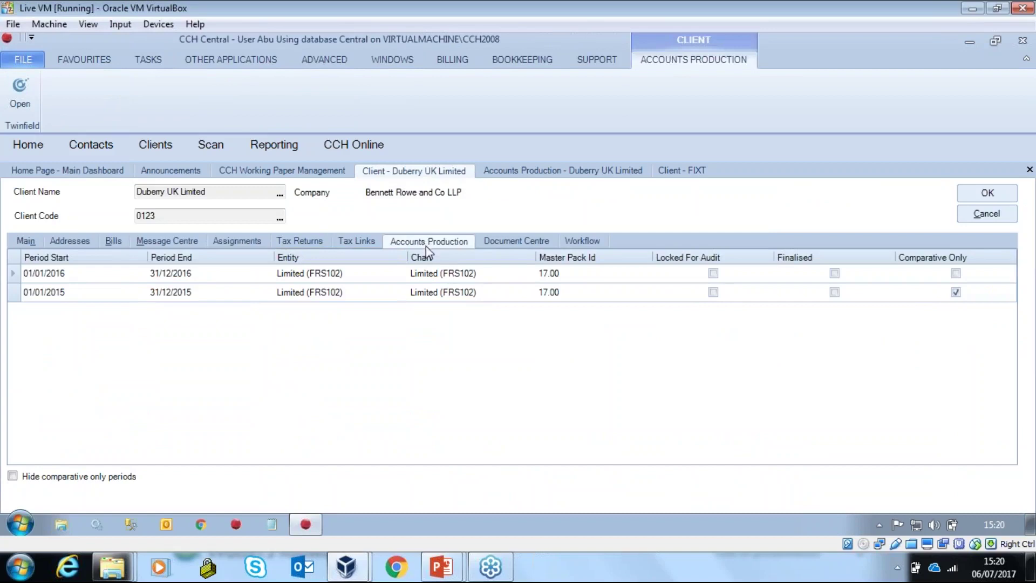
left_click(460, 278)
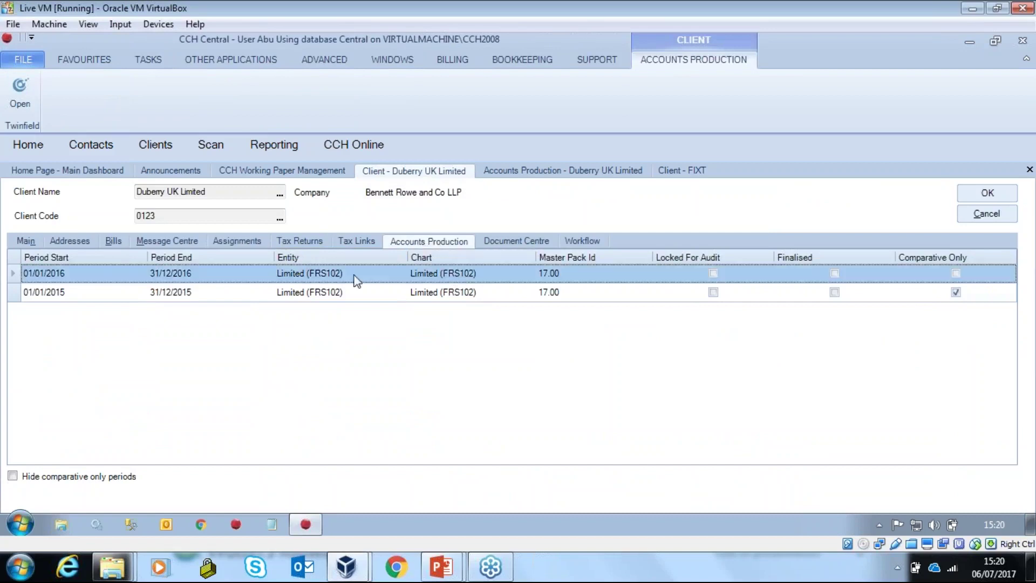
double_click(187, 276)
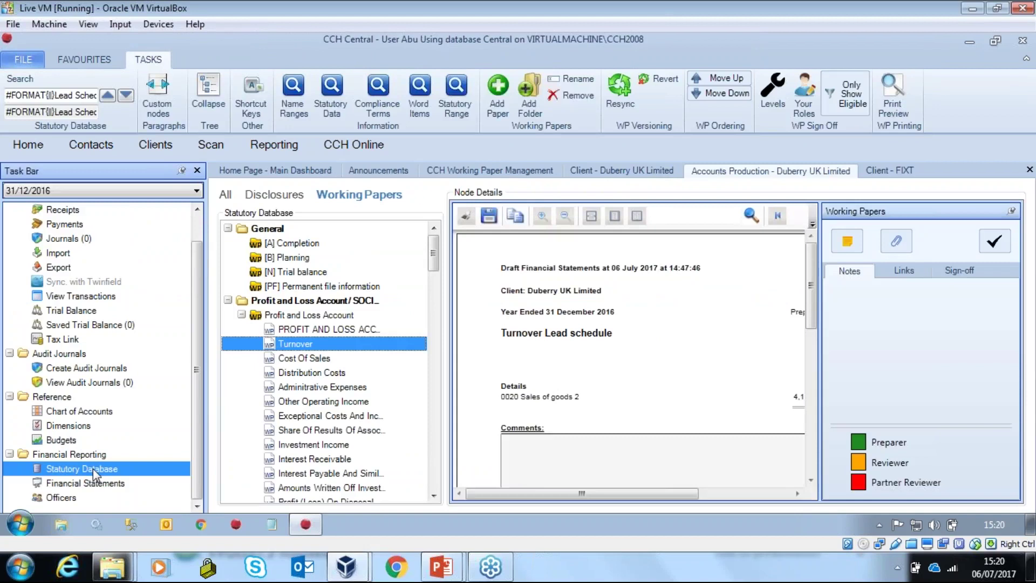
left_click(197, 171)
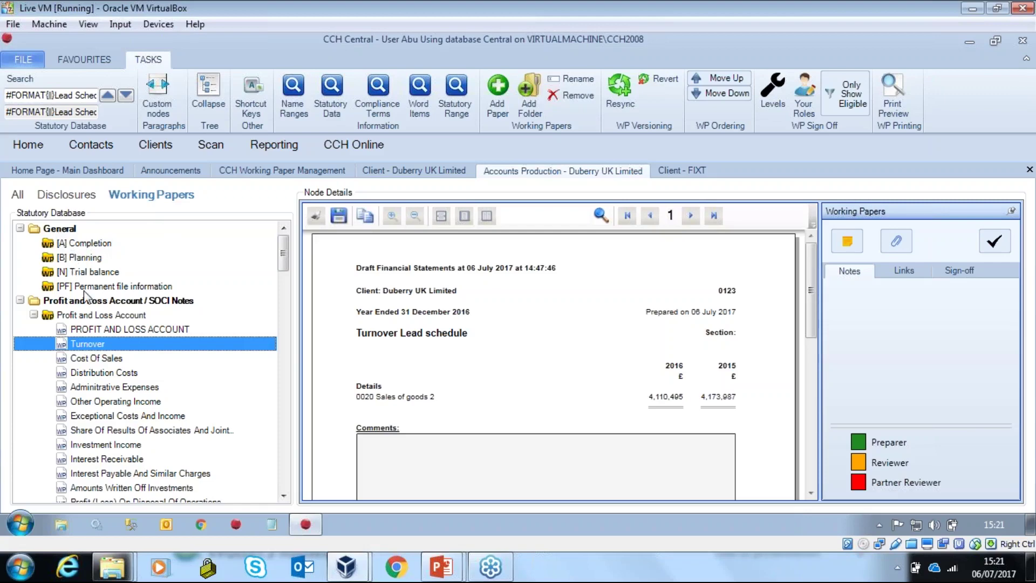
Collapse the Profit and Loss Account, Fixed assets and Investments sections, and open the [J.1] CREDITORS WITHIN ONE YEAR working paper
double_click(46, 318)
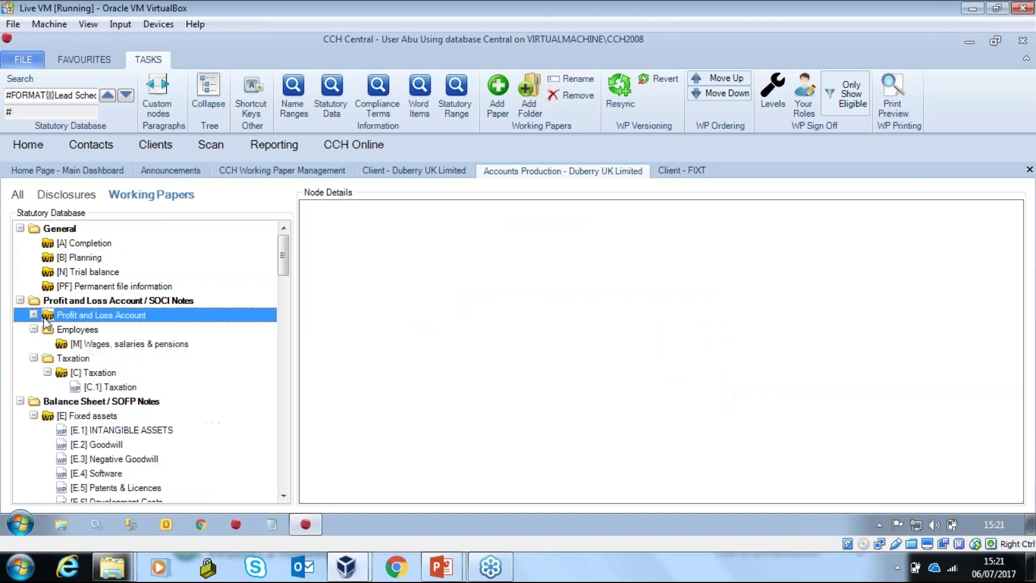
double_click(47, 419)
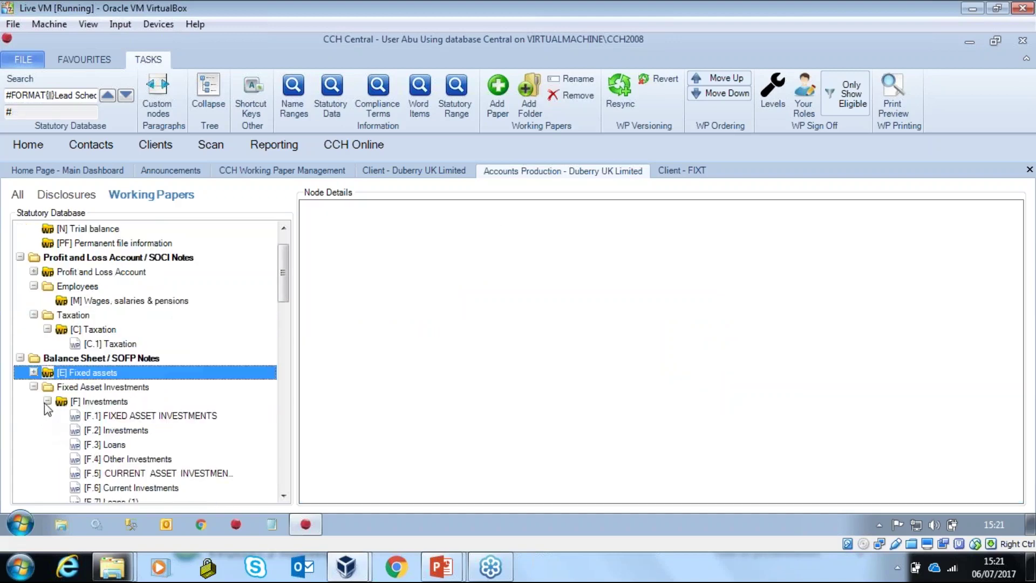
double_click(46, 404)
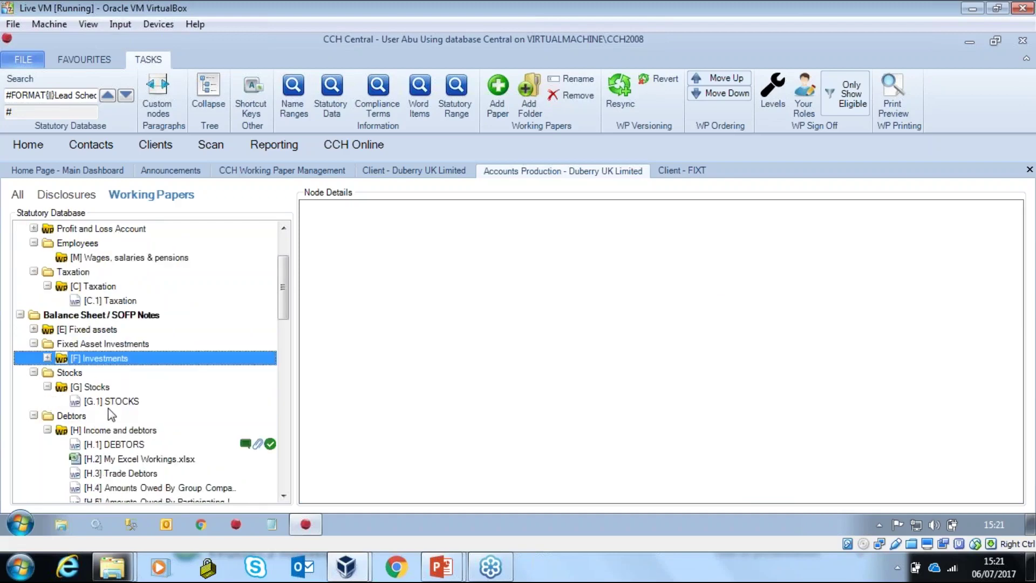
scroll(108, 408, "down", 3)
scroll(96, 453, "down", 2)
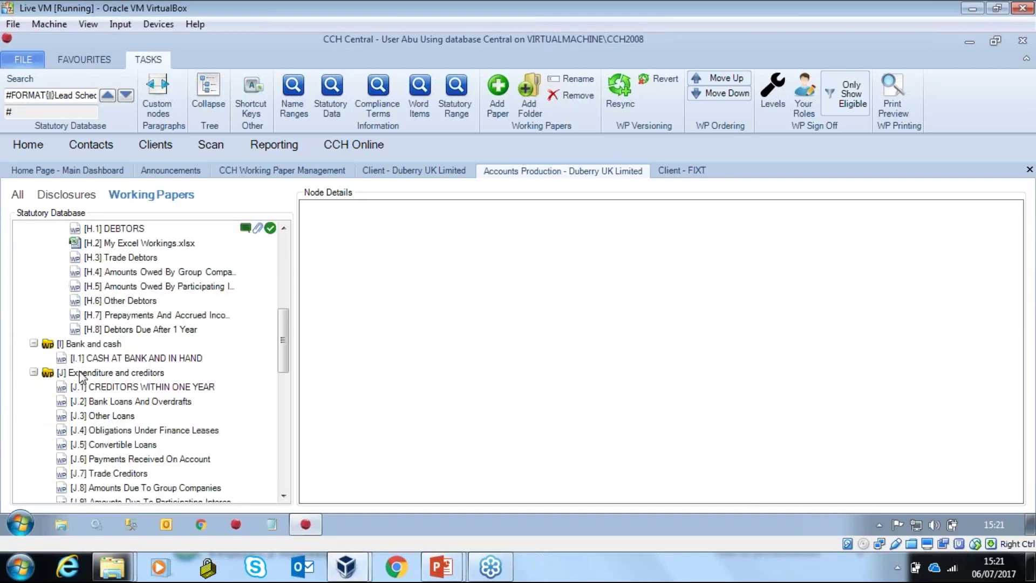
scroll(95, 421, "up", 3)
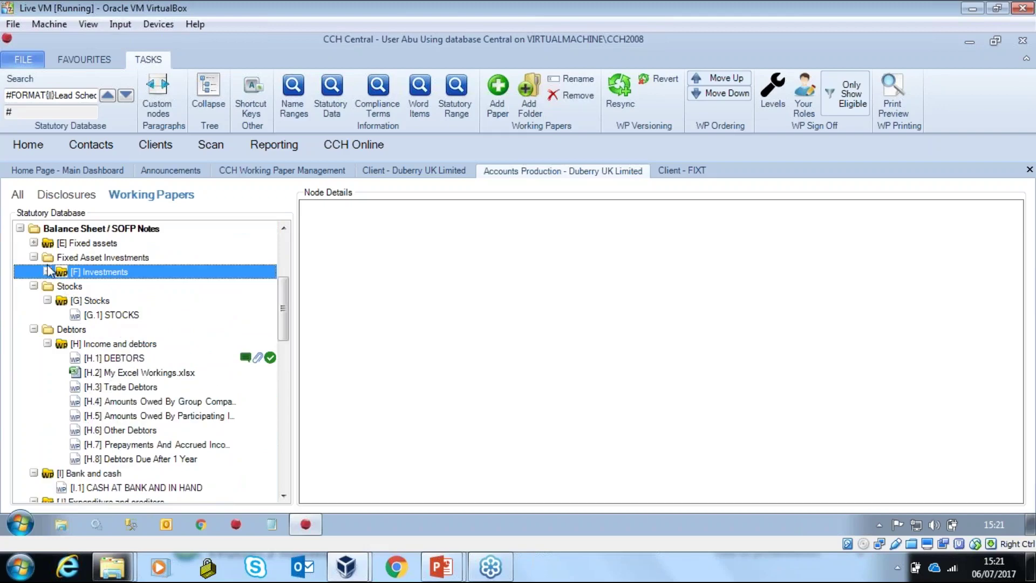
scroll(90, 408, "down", 2)
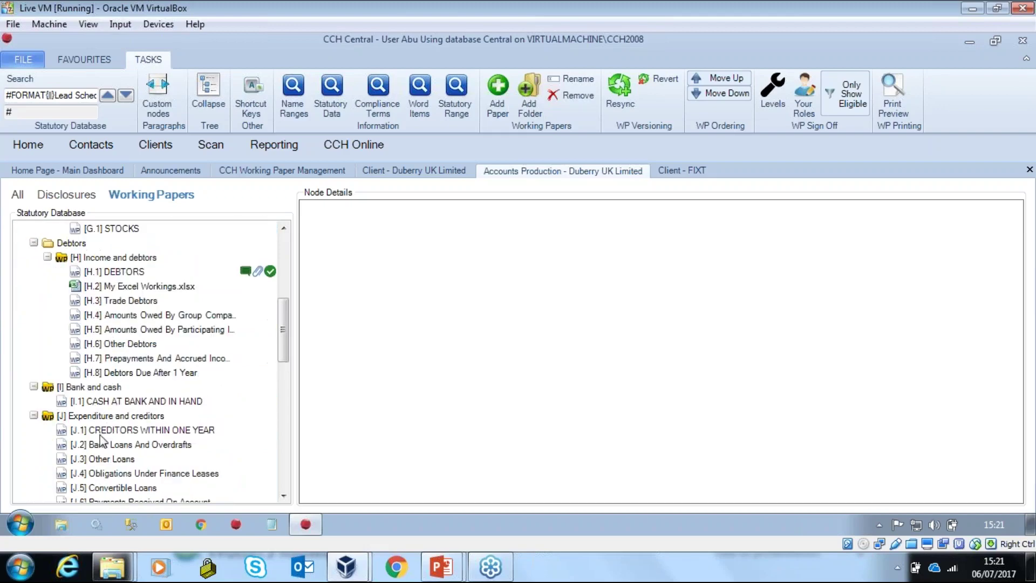
left_click(115, 431)
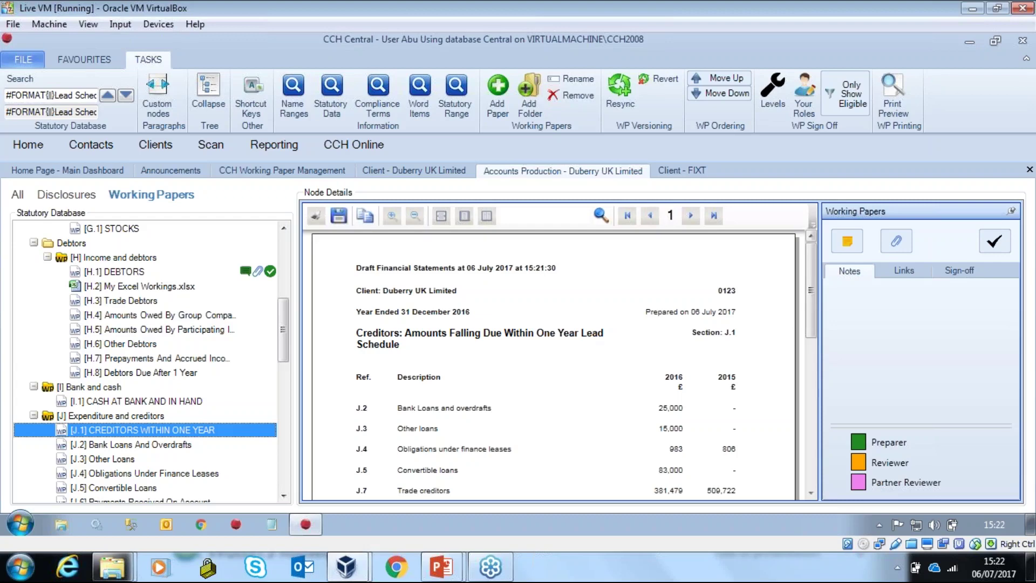
Enter "All ok" in the Comments box of the creditors within one year lead schedule
left_click_drag(811, 322, 811, 396)
left_click(429, 433)
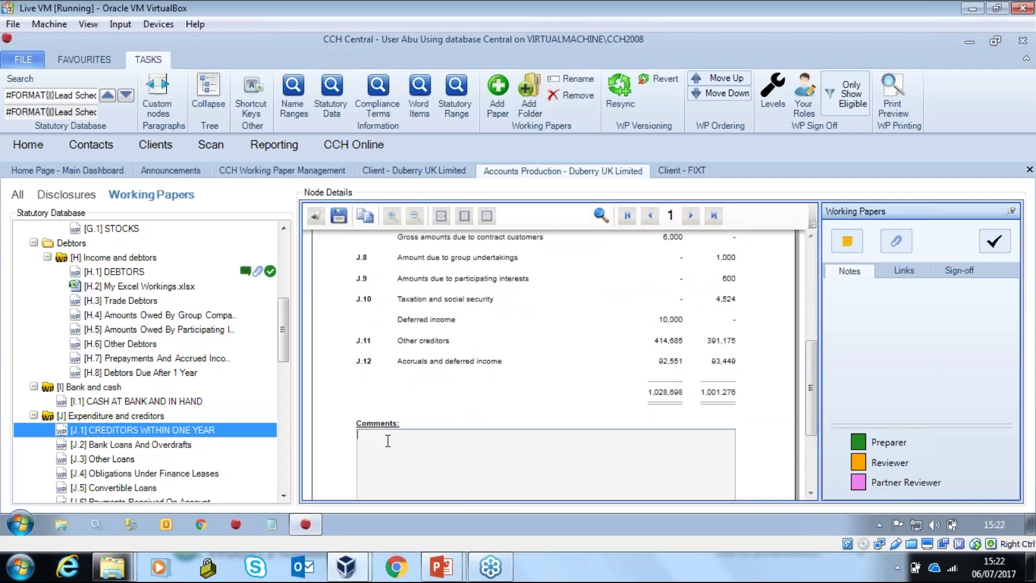
type("All ok")
key("Tab")
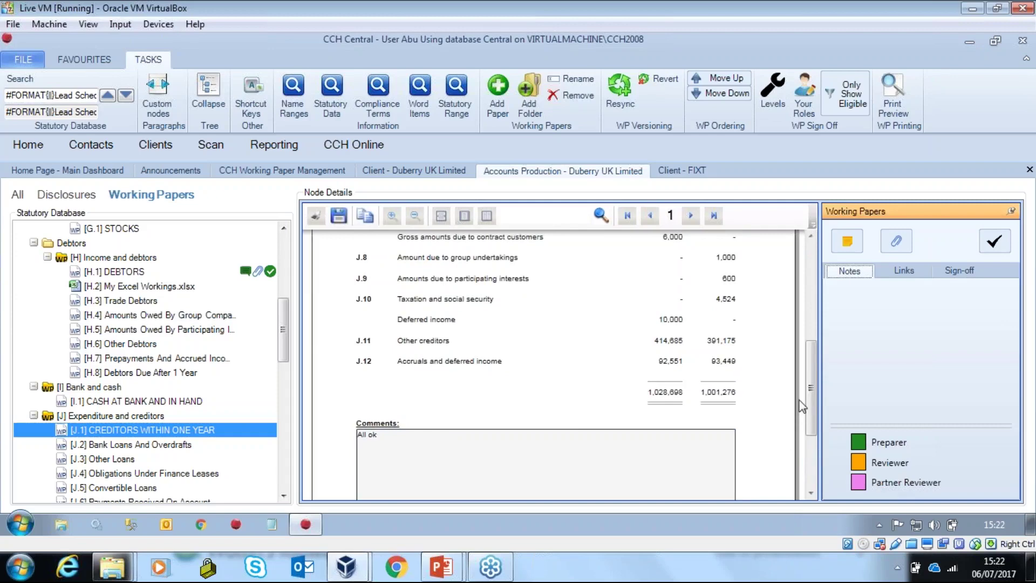
left_click(438, 462)
left_click_drag(807, 410, 811, 343)
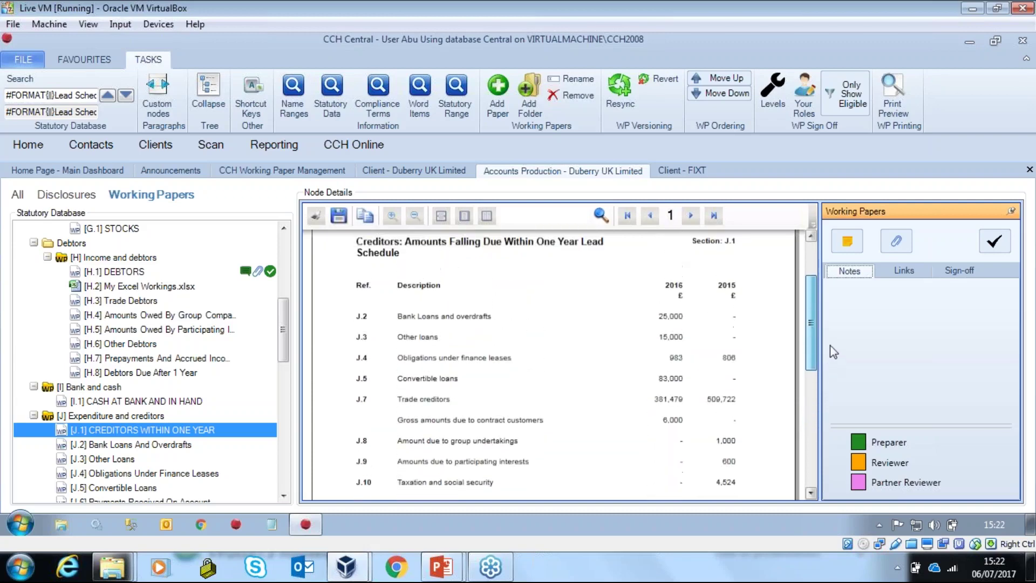
scroll(834, 352, "up", 3)
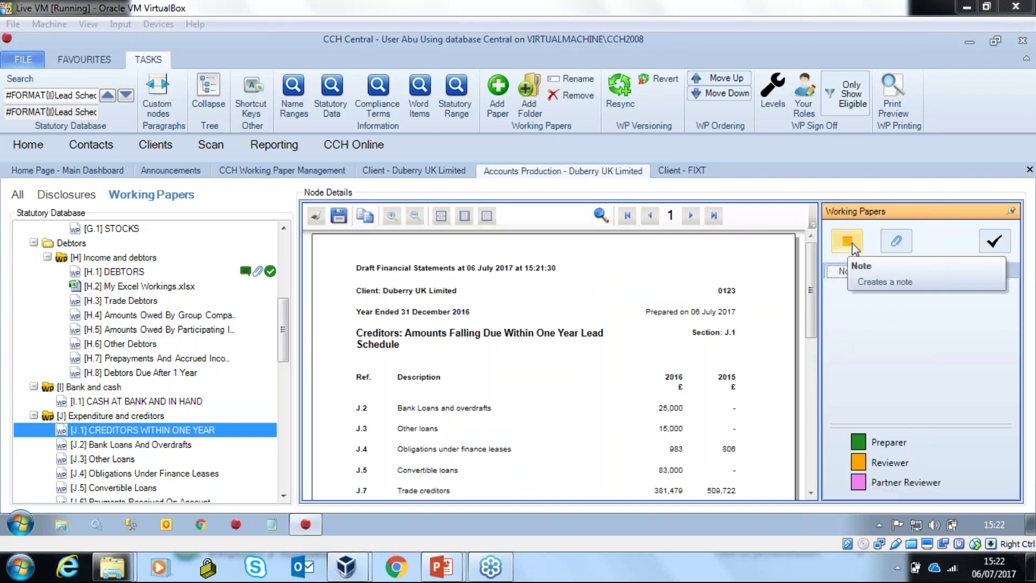
Post a note reading "Please check" on the 2016 Bank Loans and overdrafts figure for the attention of the Preparer and Reviewer
left_click(672, 414)
scroll(680, 451, "down", 1)
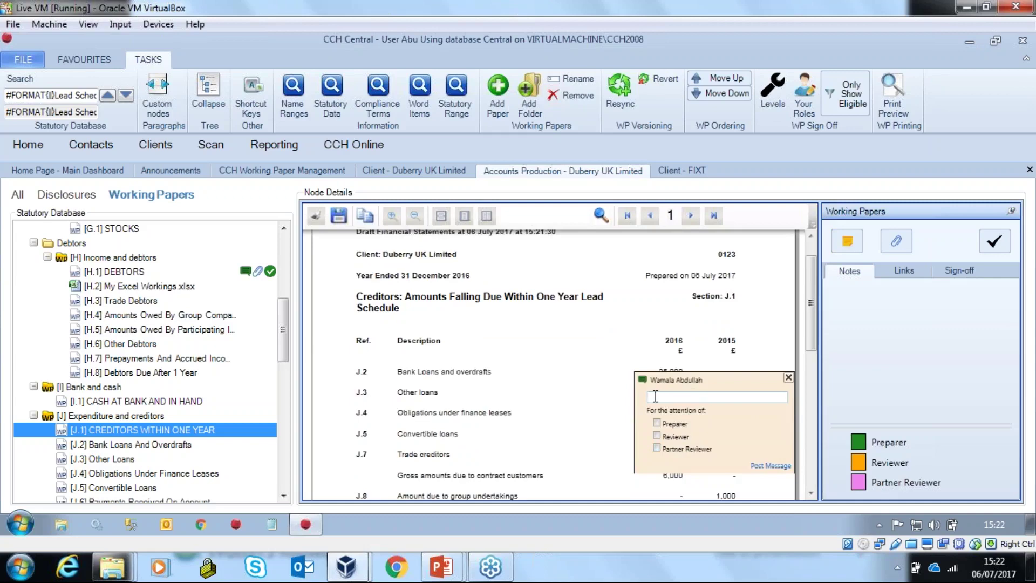
left_click(656, 423)
left_click(657, 435)
left_click(655, 394)
type("Please check")
left_click(763, 466)
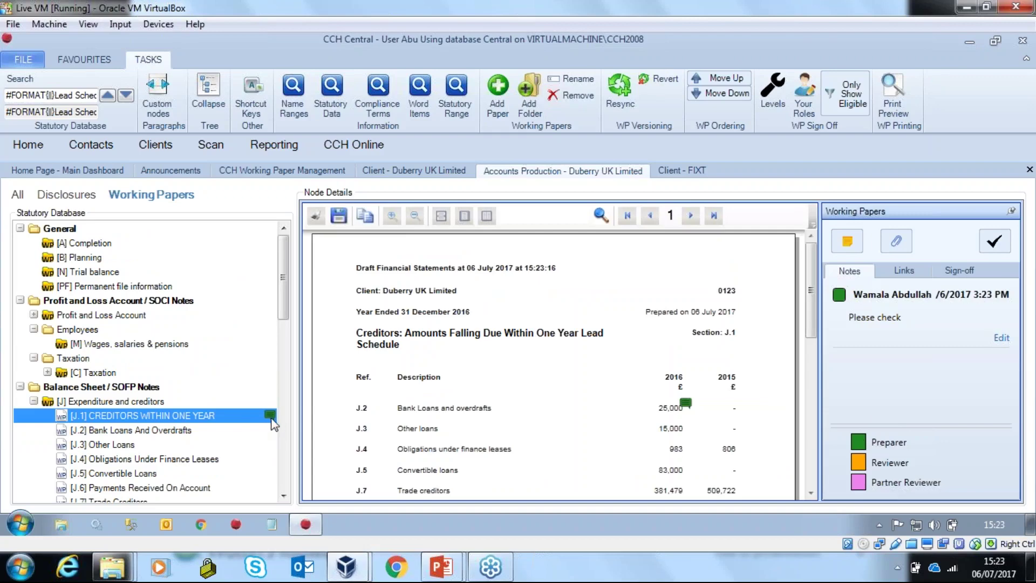
Edit the "Please check" note, mark it as cleared, and update the message
mouse_move(687, 410)
left_click(1001, 338)
left_click_drag(814, 322, 815, 346)
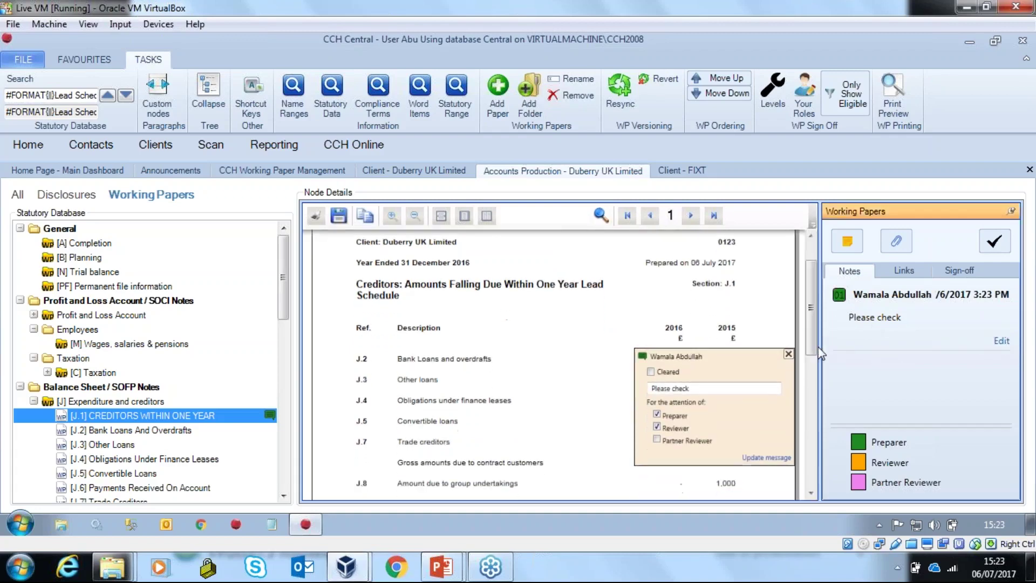
left_click(651, 372)
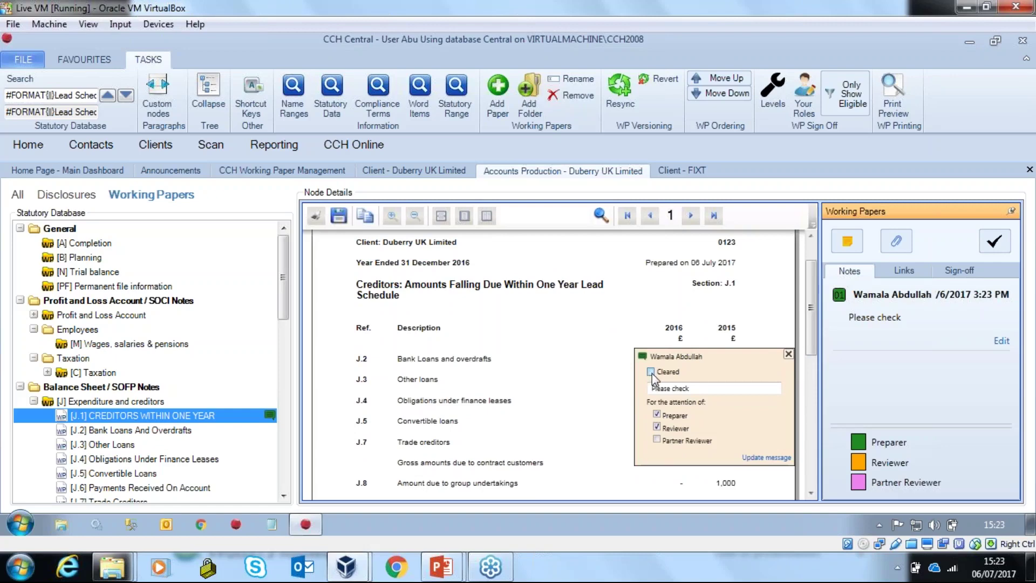
left_click(763, 459)
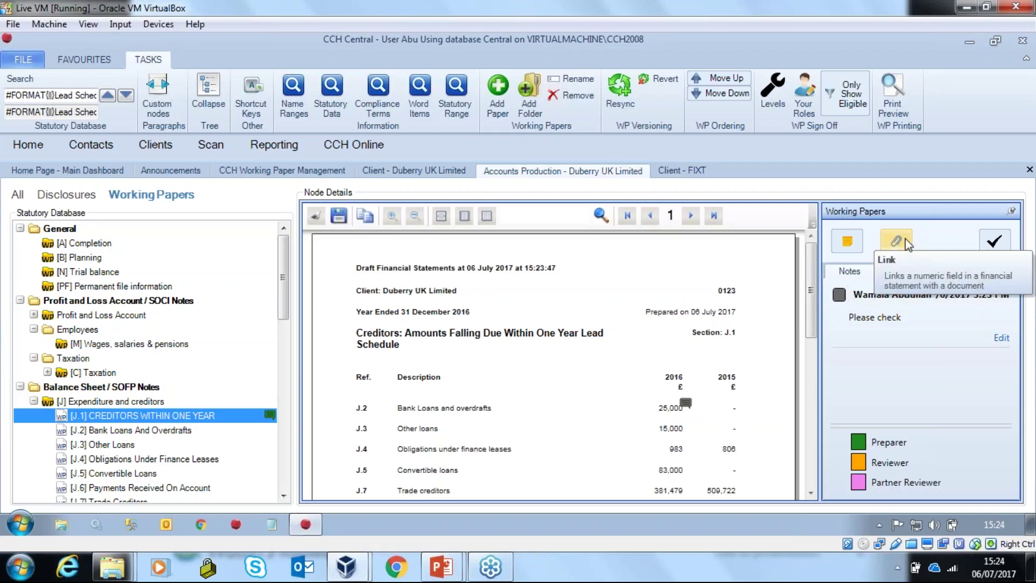
Start a link on the 2016 Other loans figure and select [J.13] CREDITORS OVER ONE YEAR and [J.15] Other Loans (1) as working papers
left_click(900, 240)
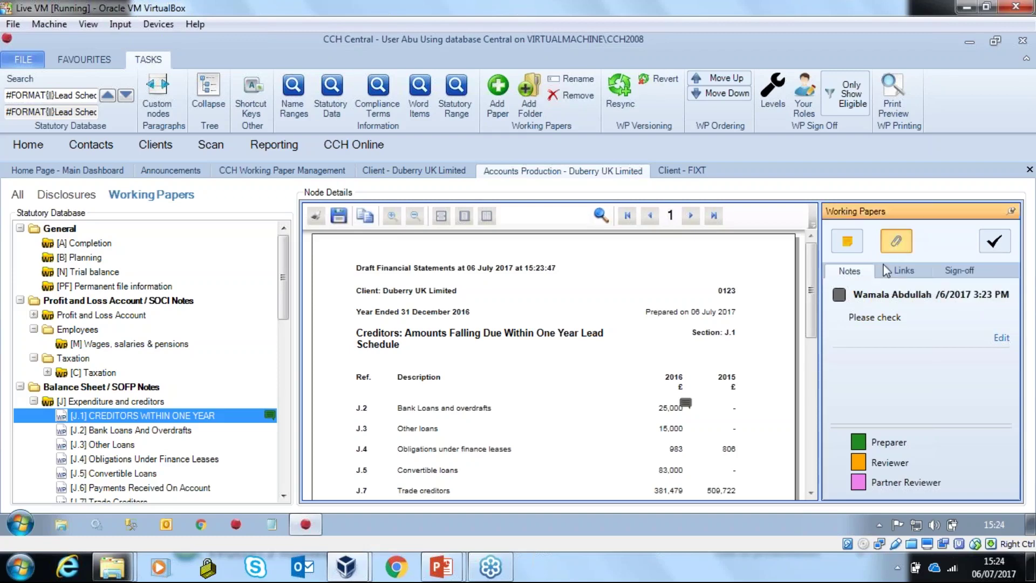
left_click(675, 430)
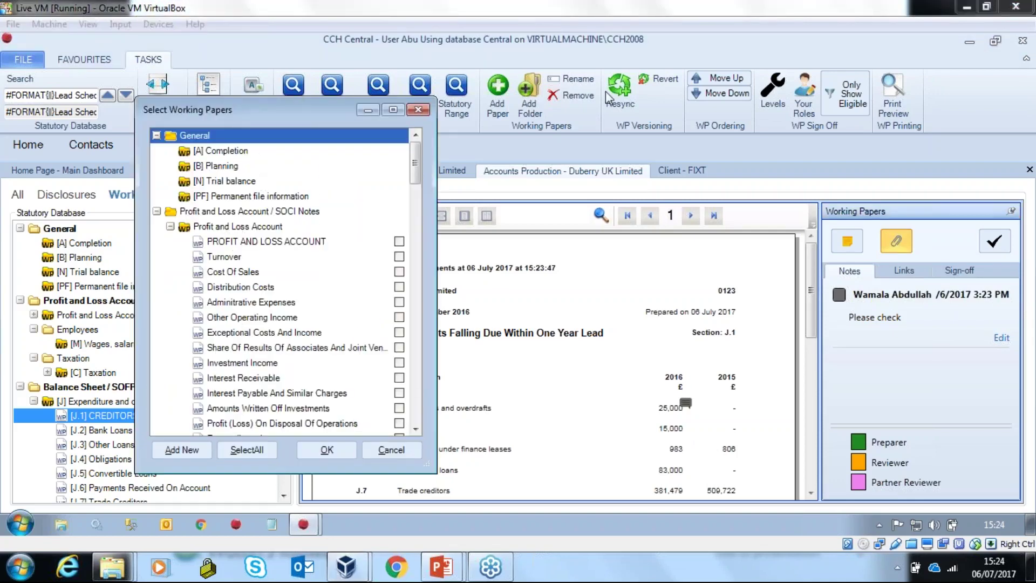
left_click_drag(419, 175, 421, 204)
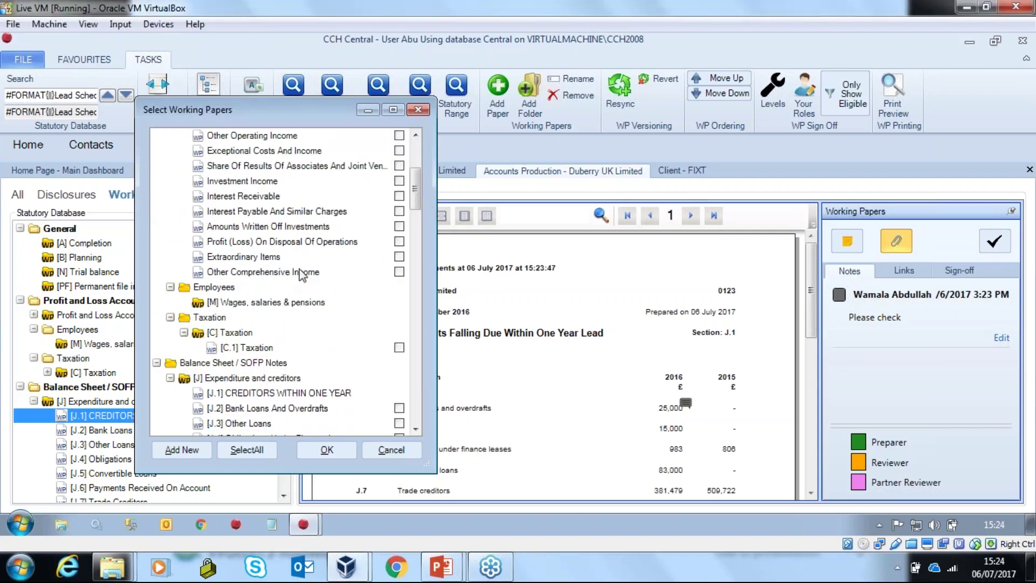
left_click_drag(416, 207, 414, 258)
left_click(400, 242)
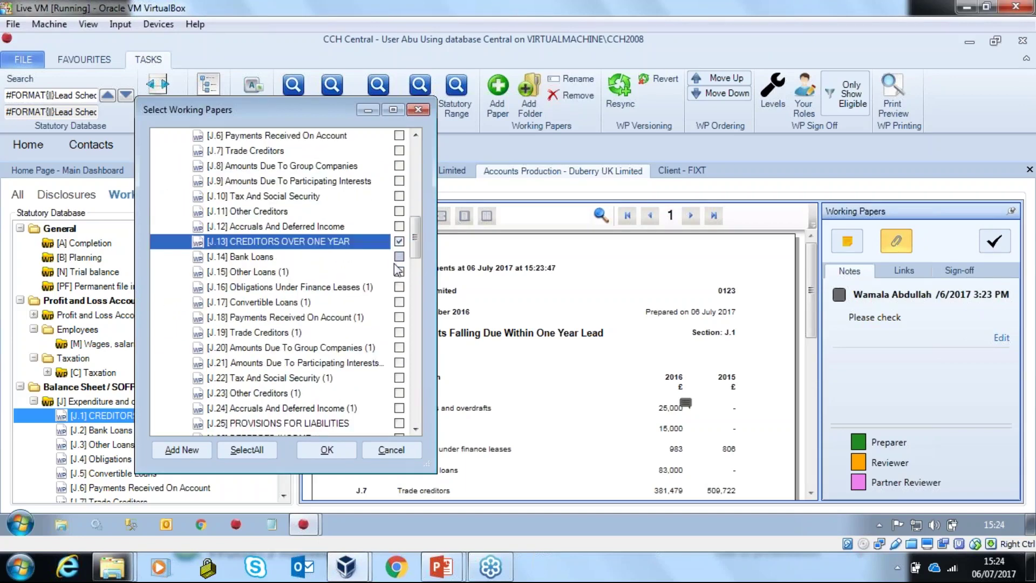
left_click(400, 271)
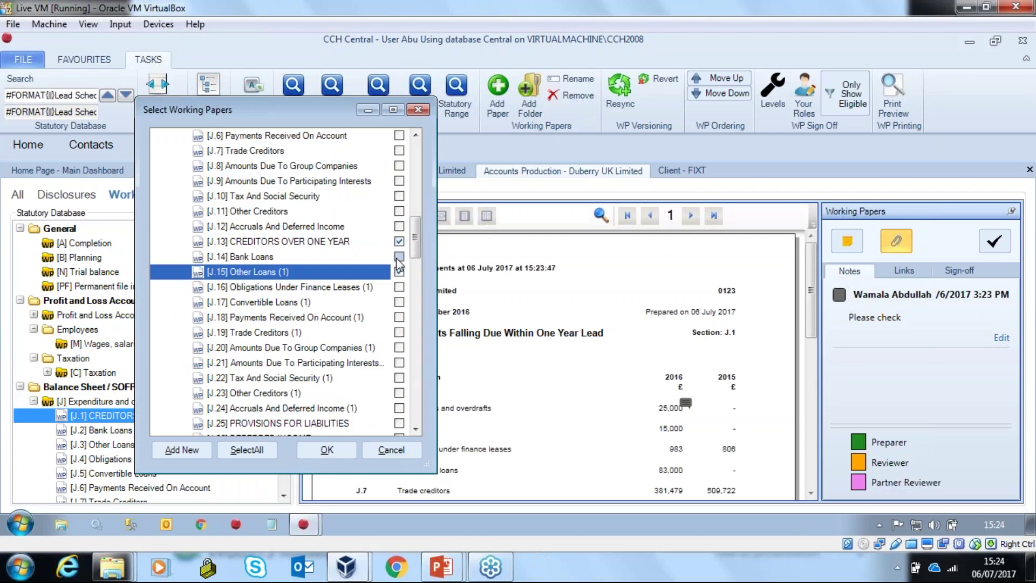
left_click(400, 271)
left_click(400, 272)
Add a new working paper from the Tax Workings.xlsx template to Expenditure and creditors, linked to the 2016 Other loans figure
left_click(175, 450)
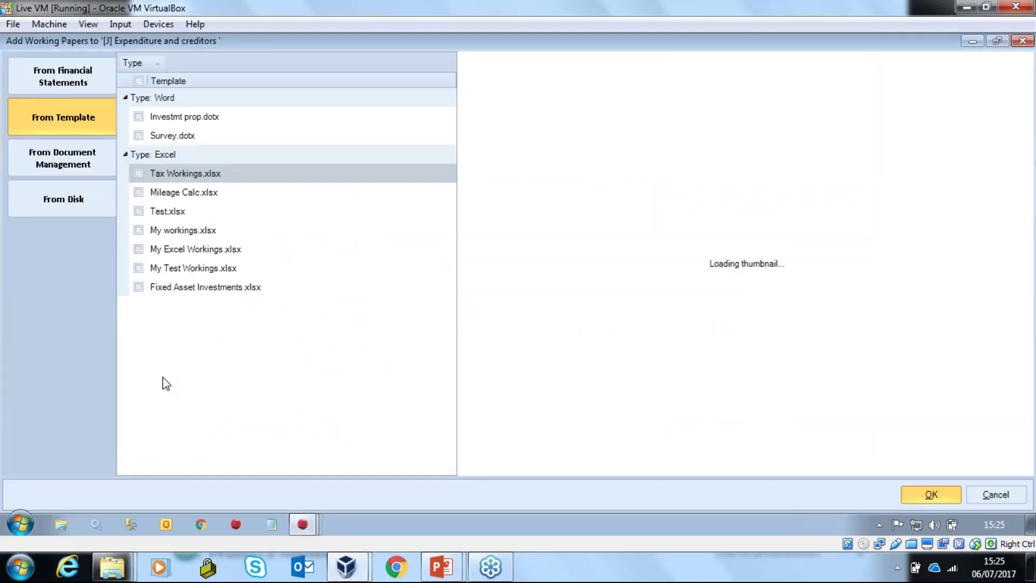
left_click(56, 80)
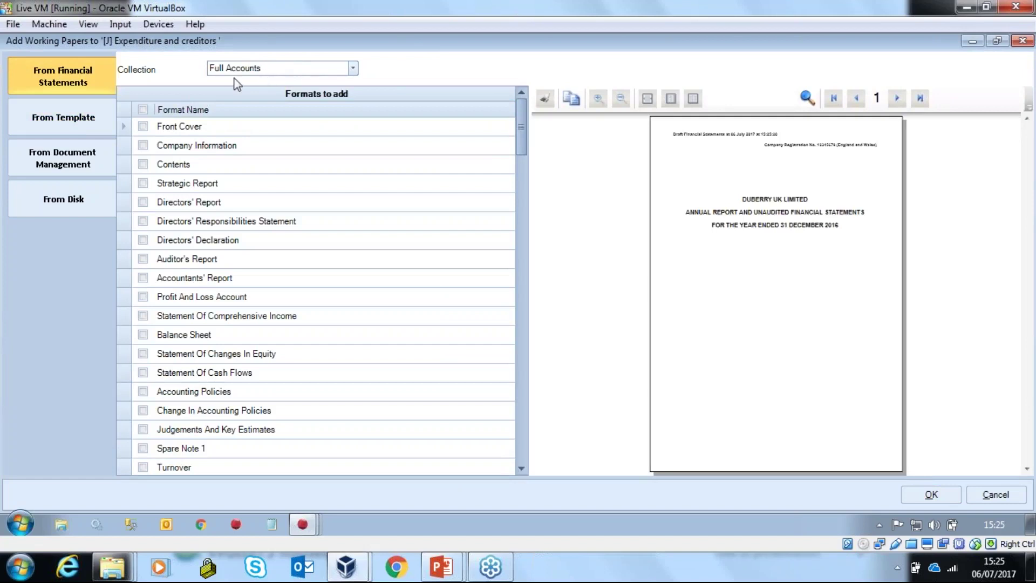
left_click(353, 68)
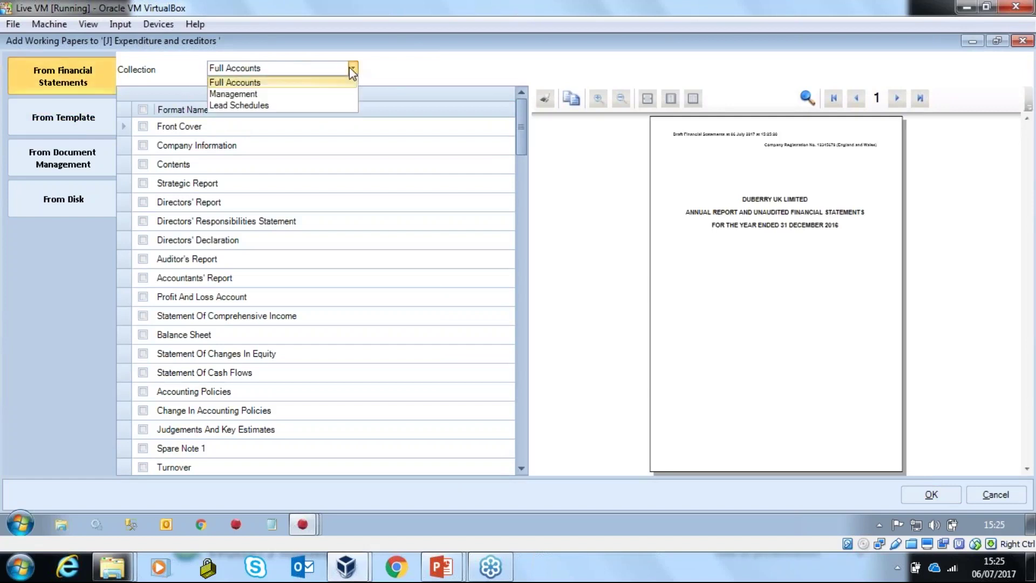
left_click(349, 67)
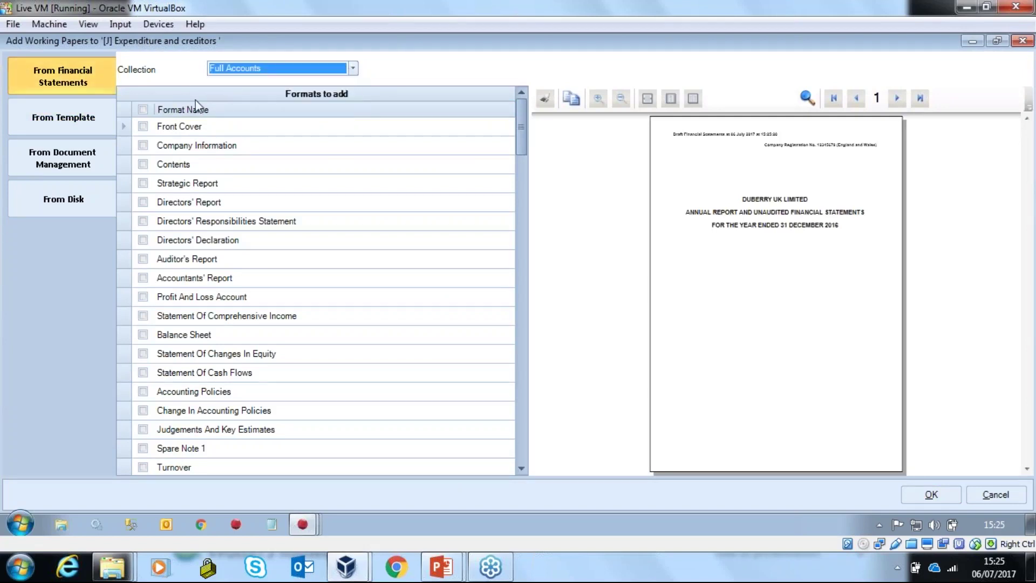
left_click(56, 125)
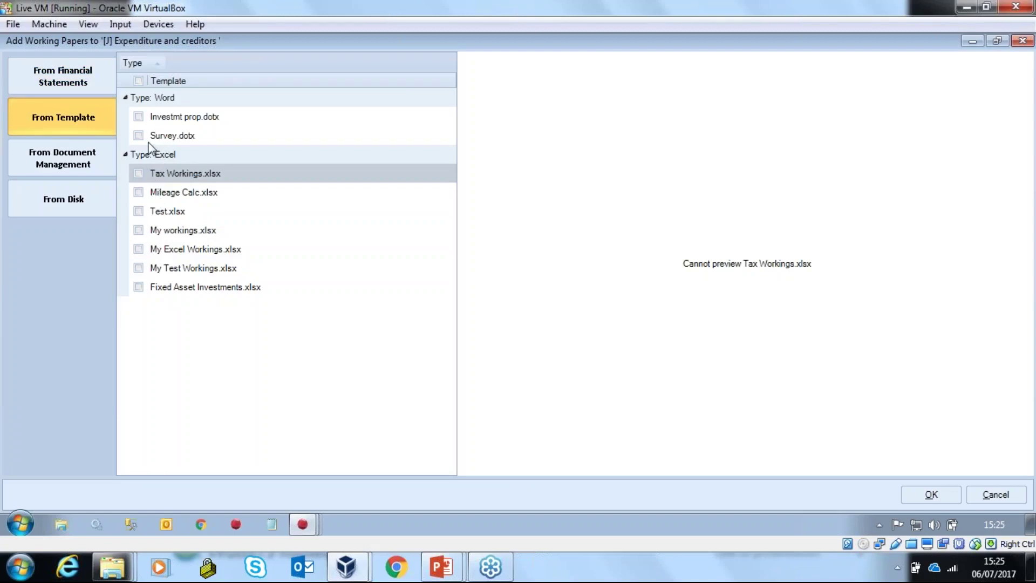
left_click(138, 174)
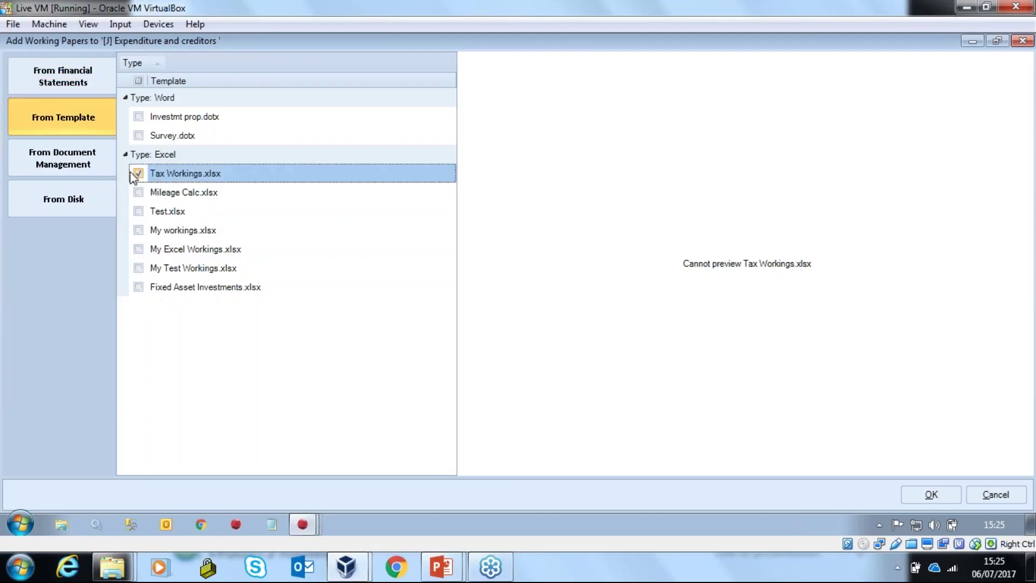
left_click(70, 158)
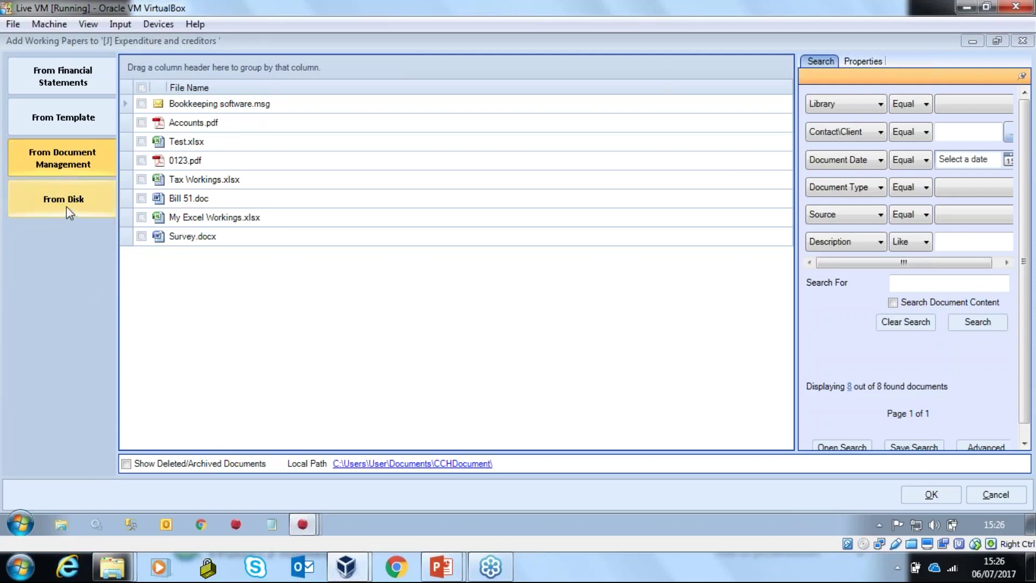
left_click(76, 123)
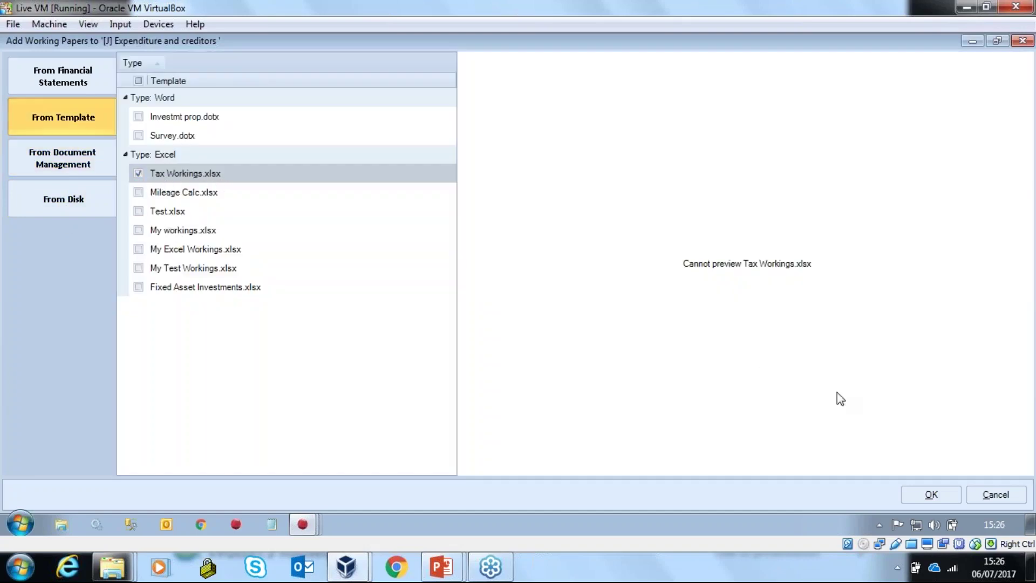
left_click(942, 505)
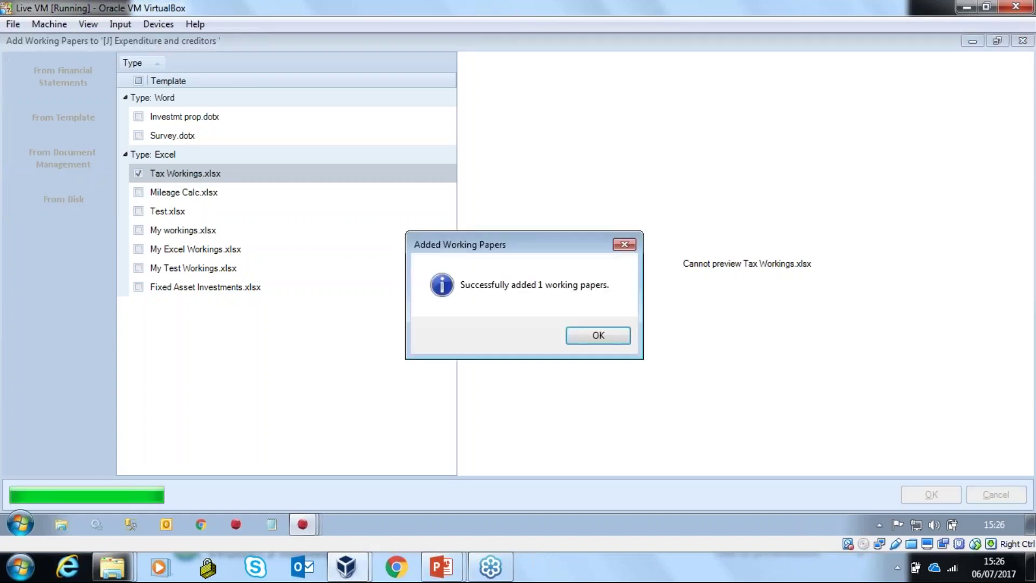
left_click(597, 331)
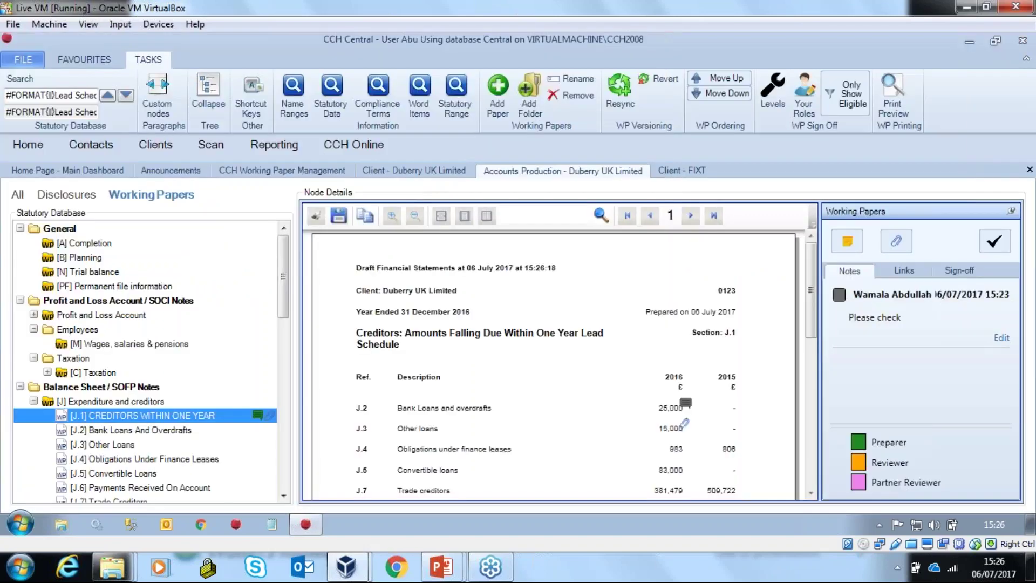
Open the Tax Workings.xlsx working paper under Expenditure and creditors and examine its sheet and links
left_click_drag(287, 293, 292, 410)
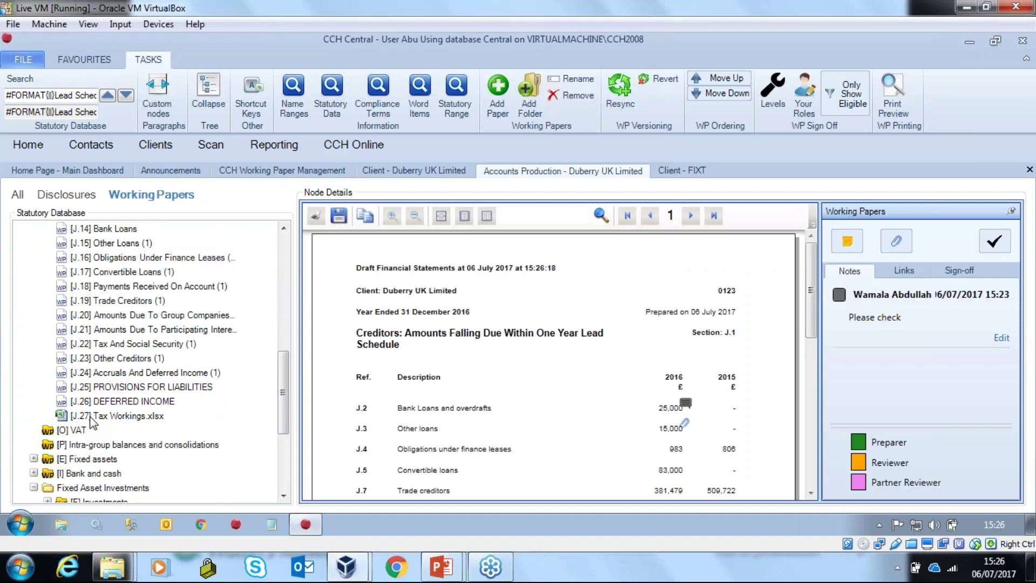
left_click(136, 419)
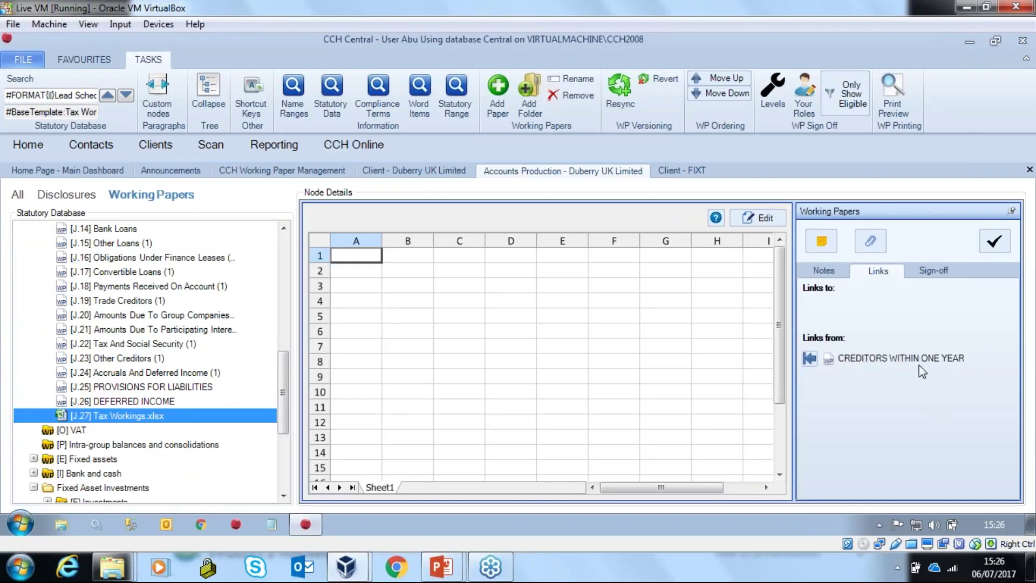
left_click(392, 284)
left_click(372, 316)
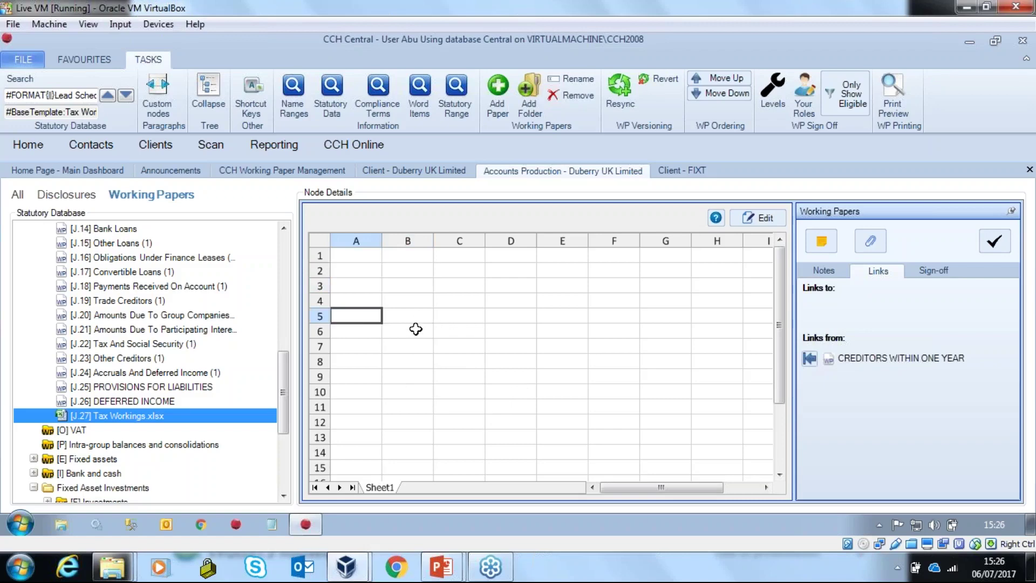
Reorder the Tax Workings.xlsx working paper to position J.2, directly below CREDITORS WITHIN ONE YEAR
left_click(726, 80)
left_click(725, 80)
left_click(726, 80)
left_click(725, 79)
left_click(725, 79)
double_click(726, 79)
double_click(725, 80)
left_click(726, 80)
double_click(726, 80)
left_click(726, 80)
double_click(725, 80)
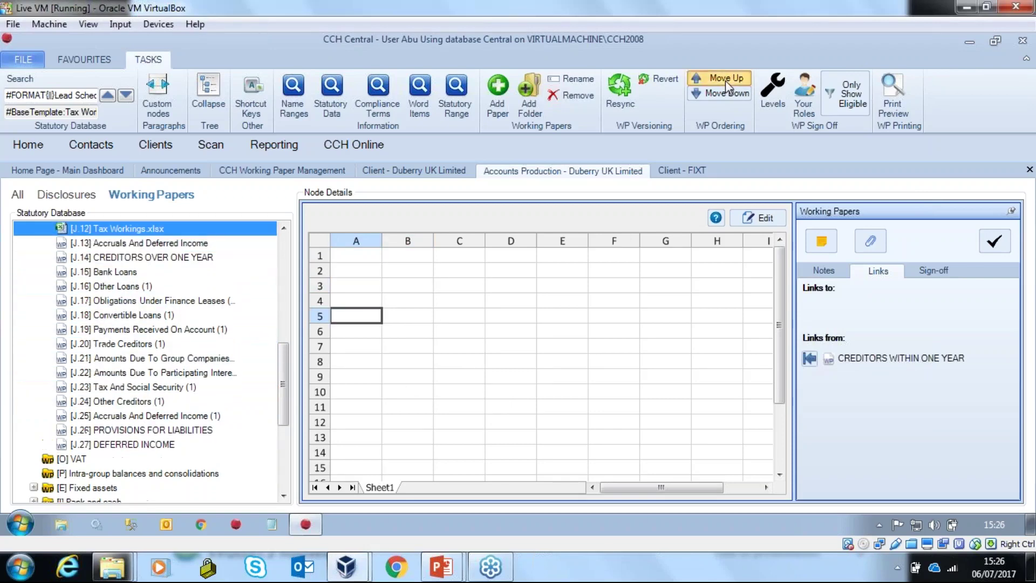
left_click(725, 80)
left_click(726, 80)
double_click(725, 80)
double_click(726, 80)
double_click(725, 80)
double_click(726, 80)
left_click(726, 80)
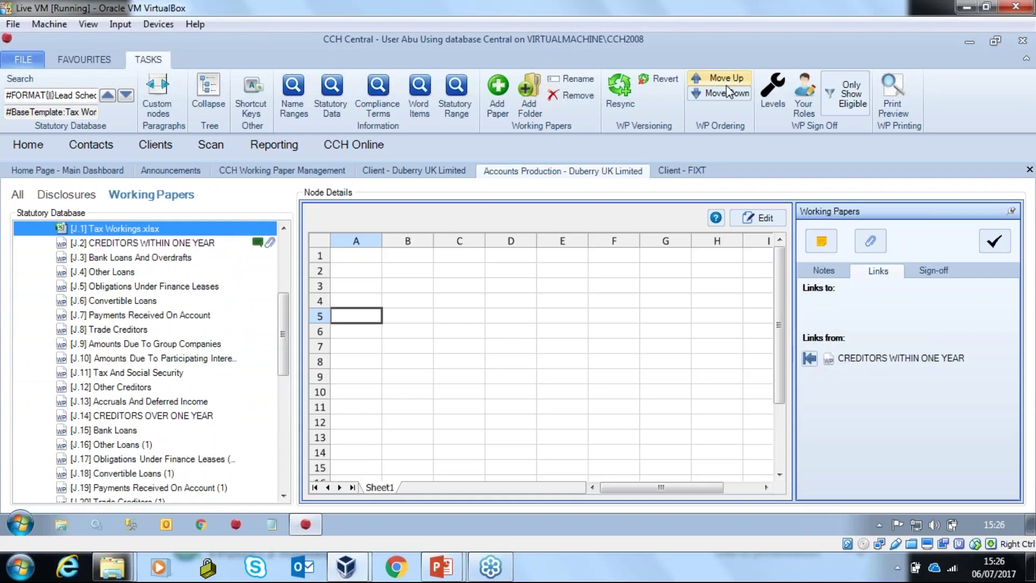
left_click(724, 95)
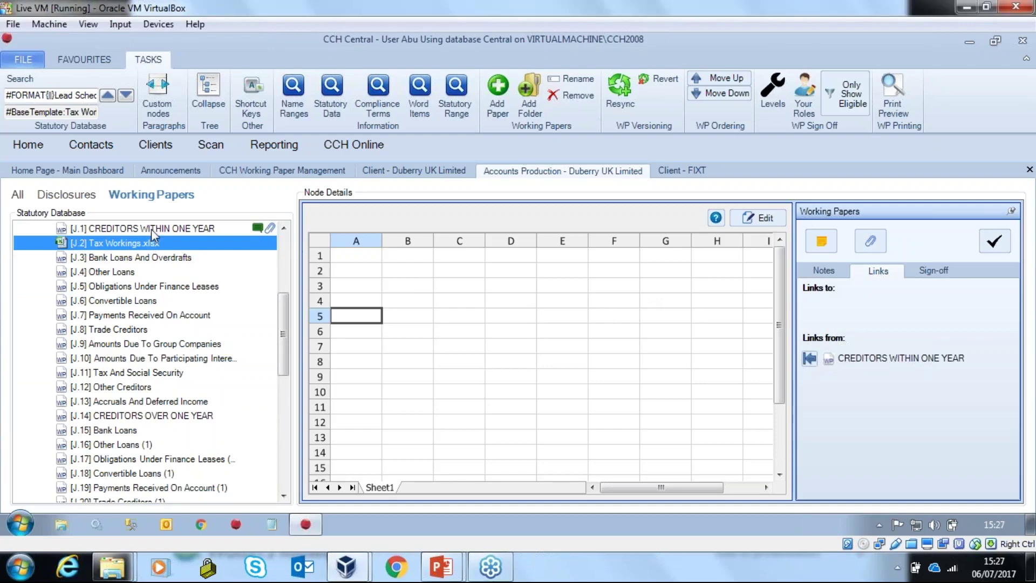
Open the CREDITORS WITHIN ONE YEAR lead schedule and sign it off at Preparer level
key("Up")
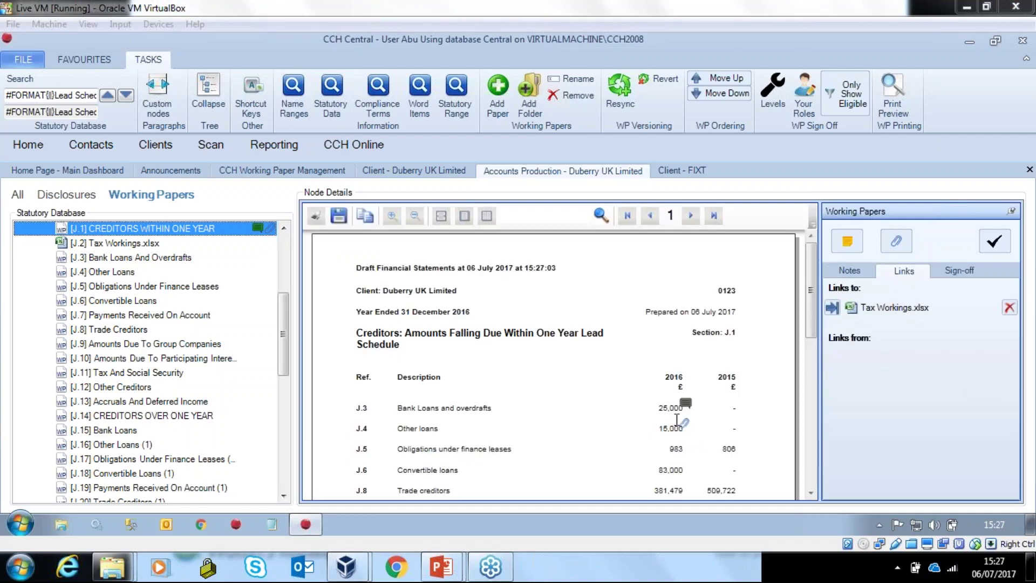
mouse_move(687, 432)
left_click(969, 269)
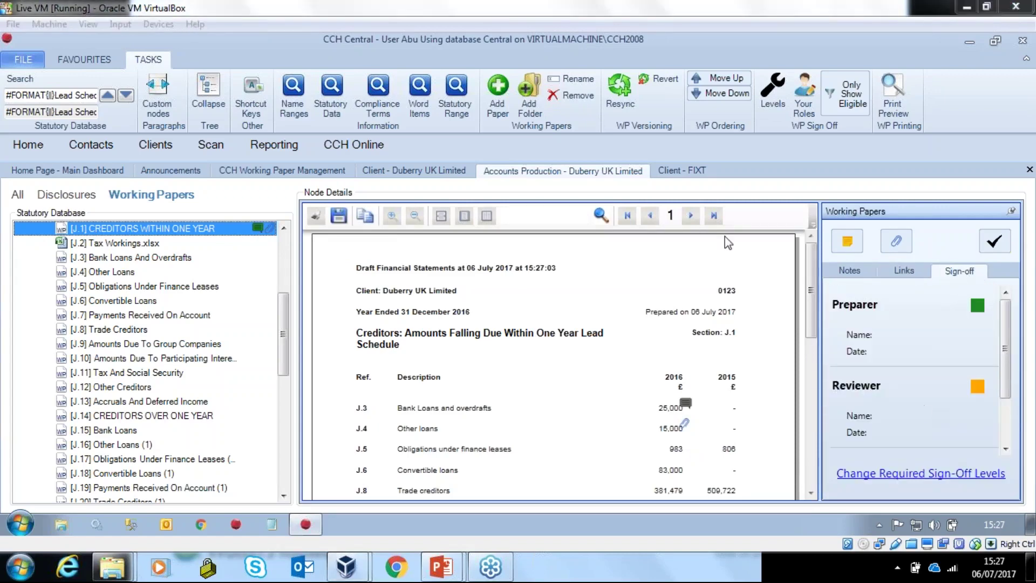
left_click_drag(1005, 335, 1000, 286)
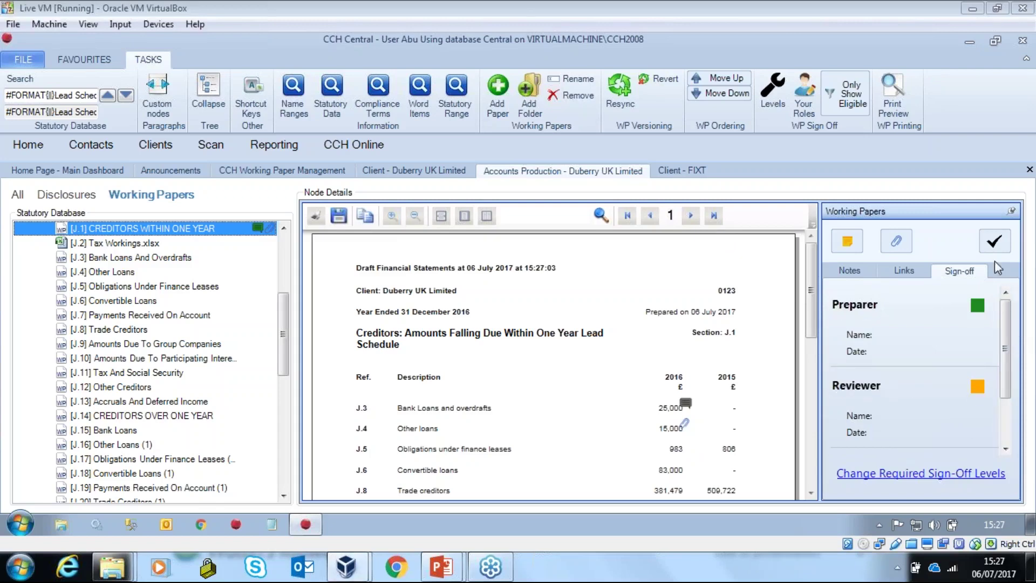
left_click(995, 244)
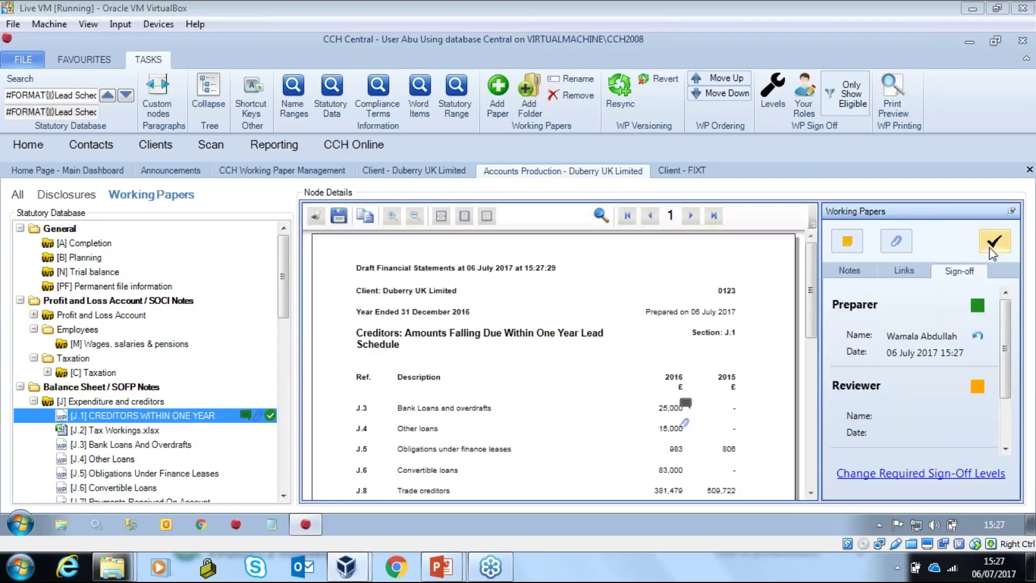
left_click_drag(810, 290, 810, 330)
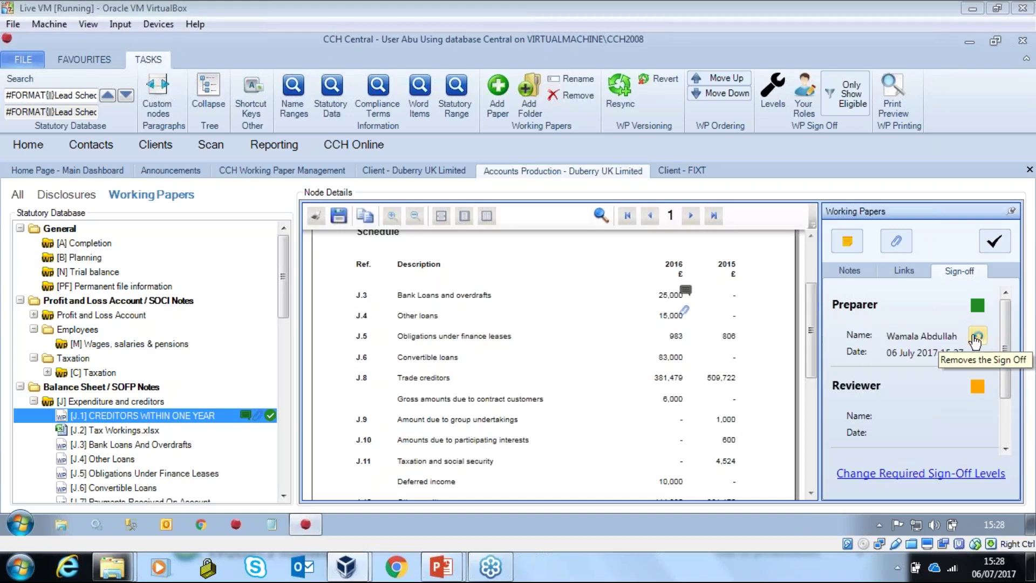
Switch to the running PowerPoint slide show and advance past the CCH Accounts Production Working Papers slide
left_click(441, 573)
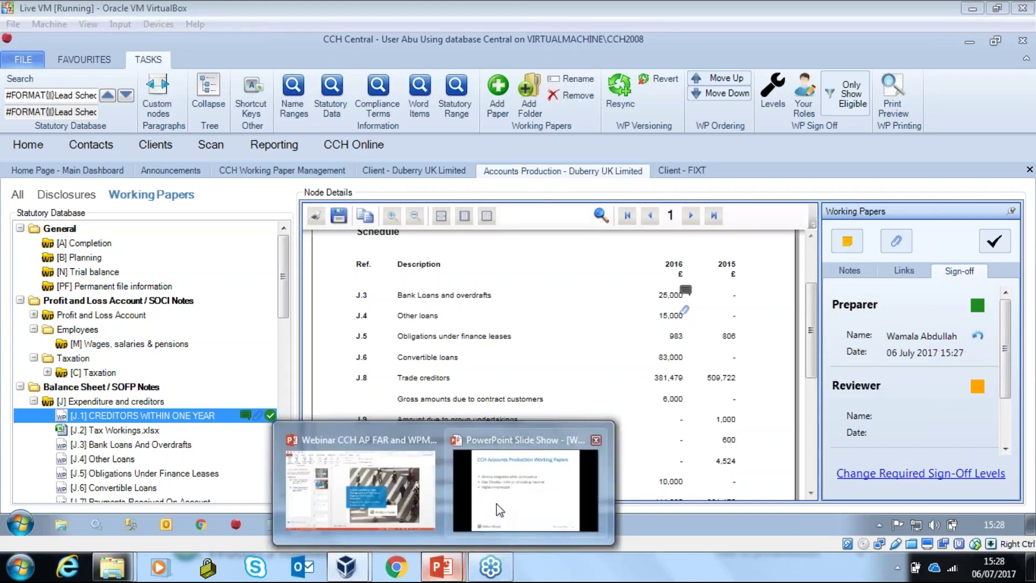
left_click(526, 481)
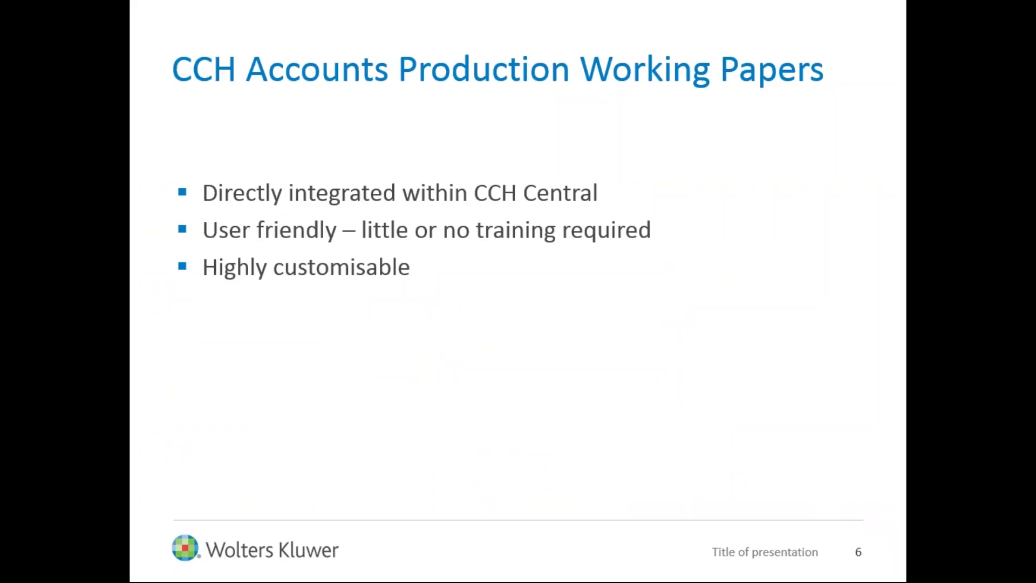
key("Right")
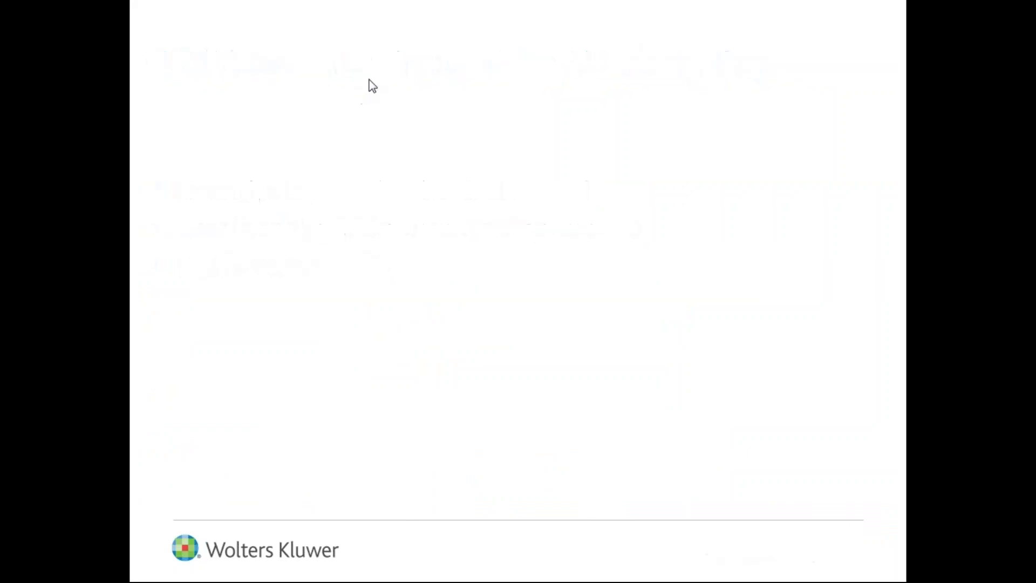
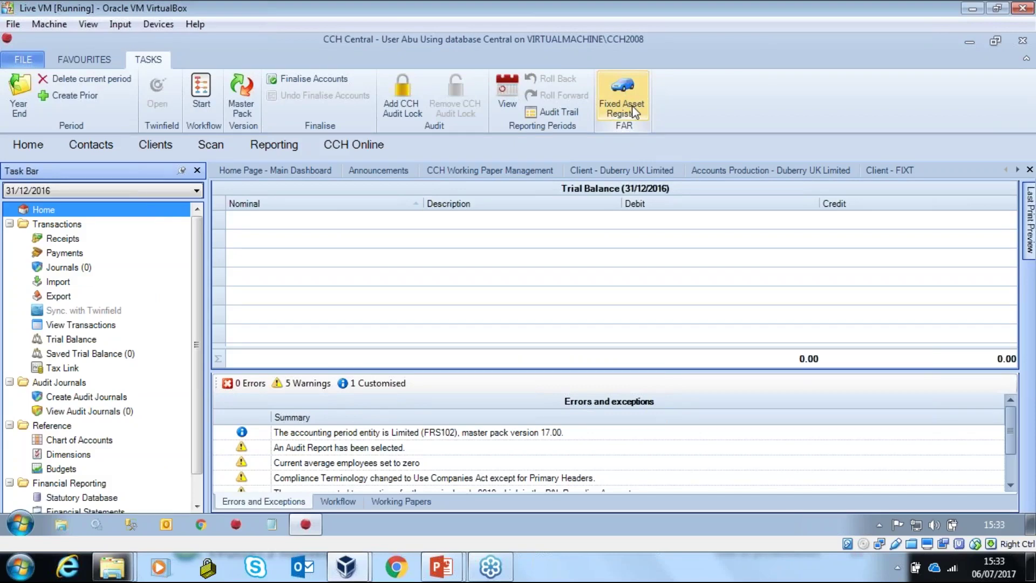
Open client FIXT's Fixed Asset Register and create a Freehold property asset class from master asset class FP, returning to the Asset Summary
left_click(634, 108)
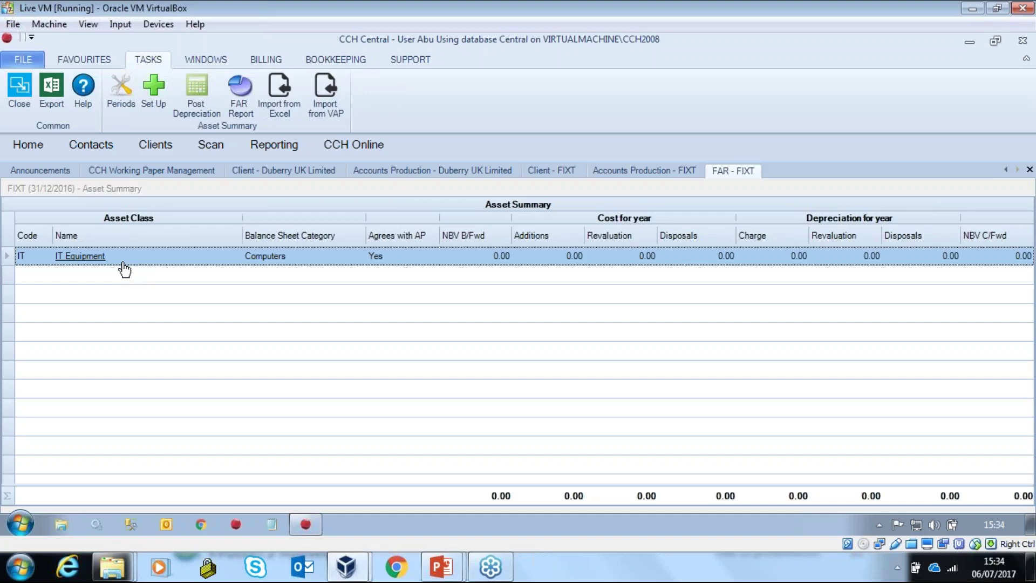
left_click(163, 102)
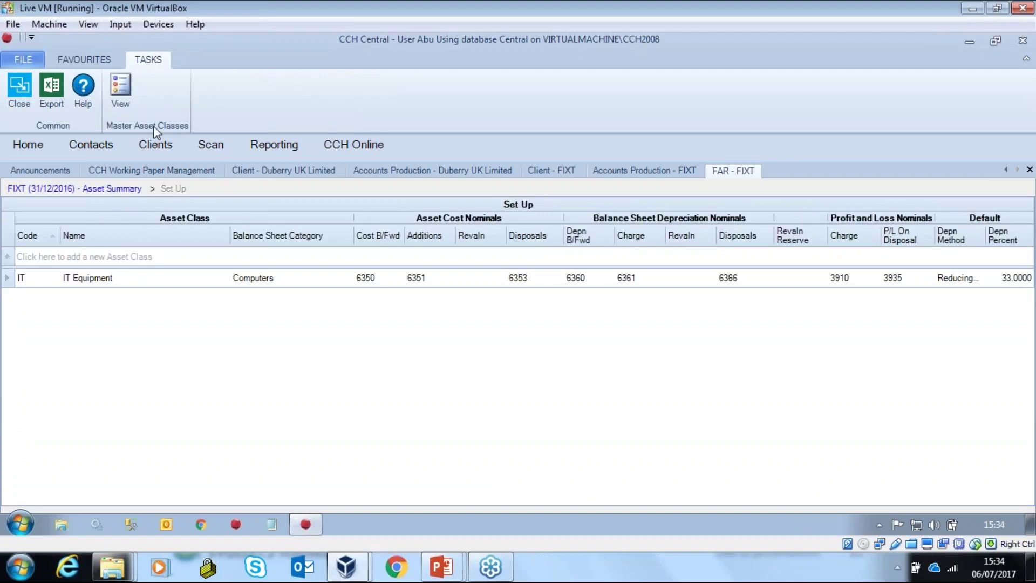
left_click(52, 263)
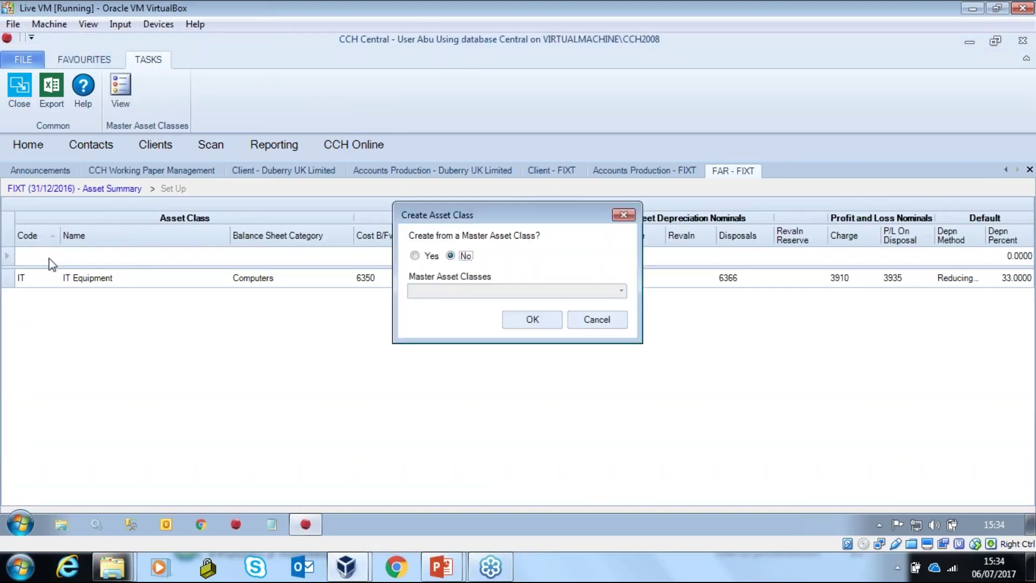
left_click(415, 257)
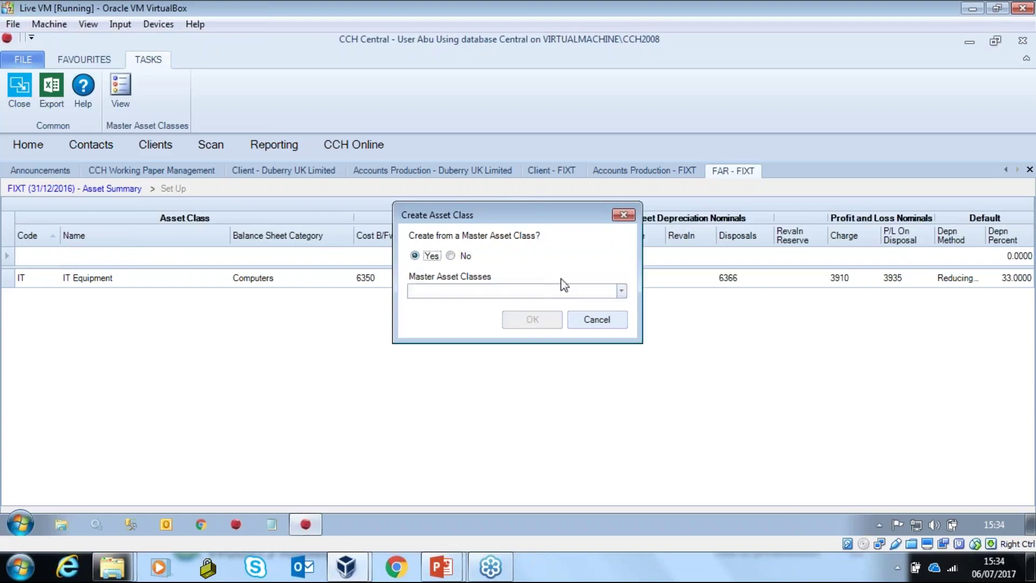
left_click(622, 292)
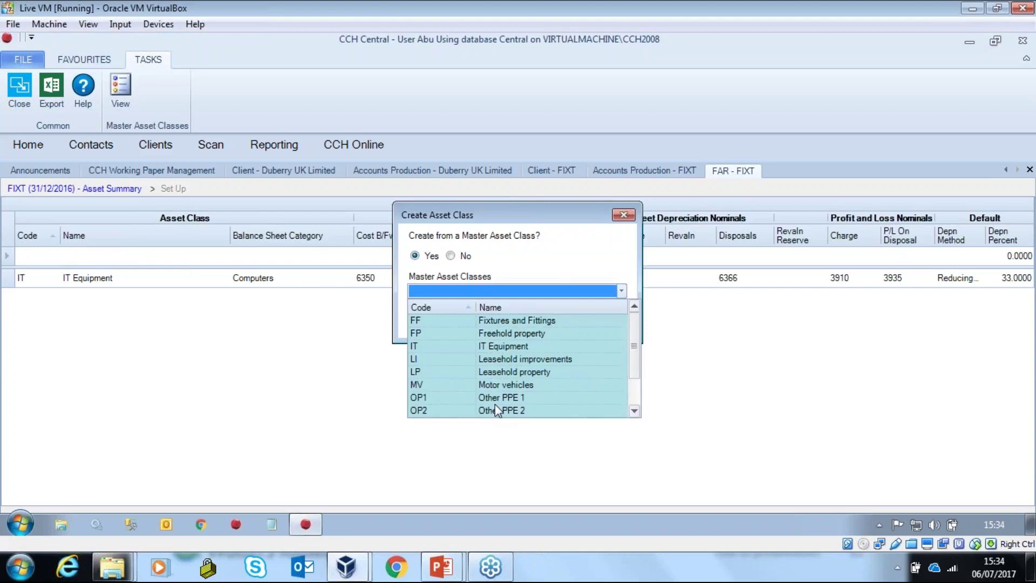
left_click(505, 334)
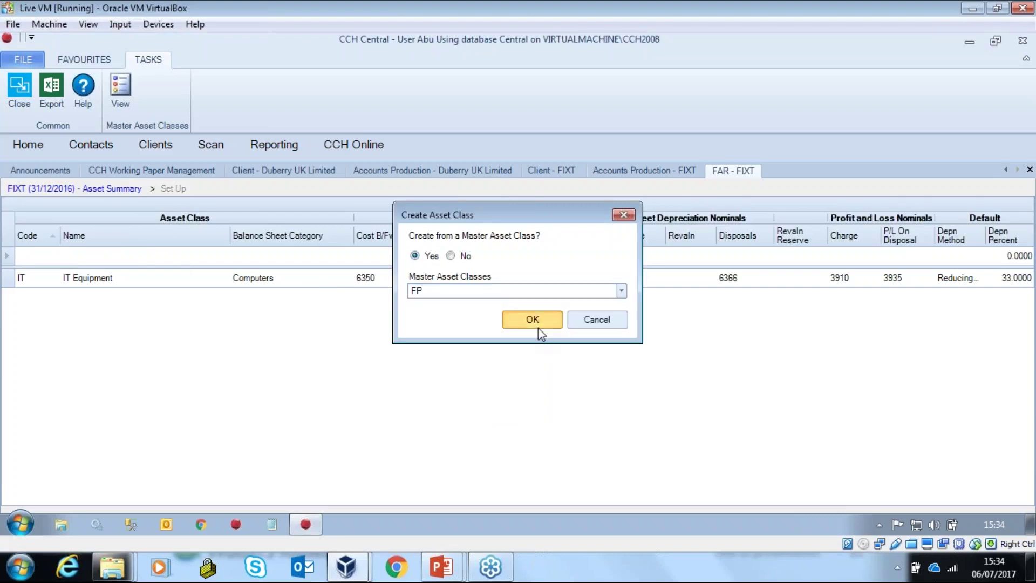
left_click(545, 322)
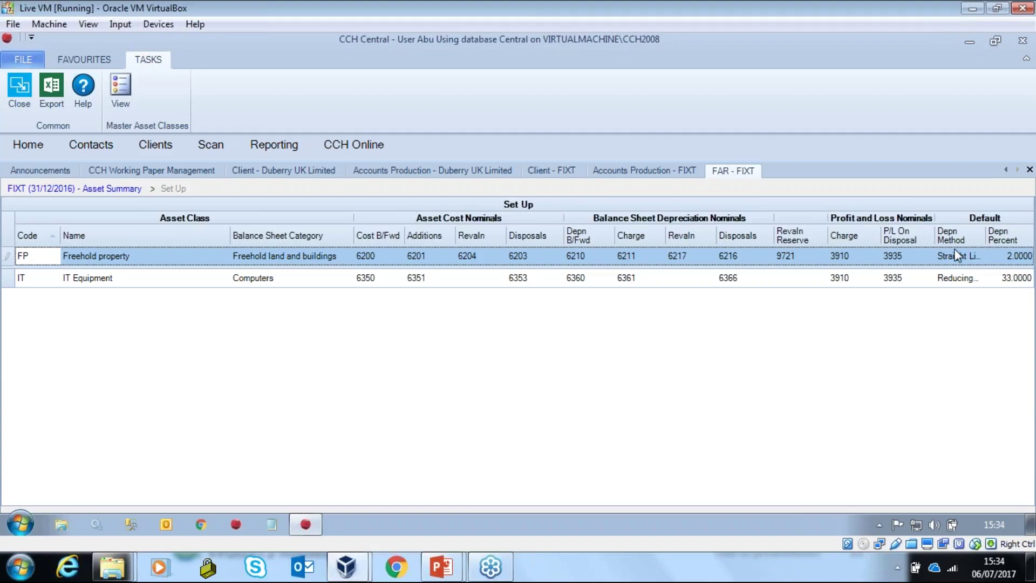
left_click(132, 189)
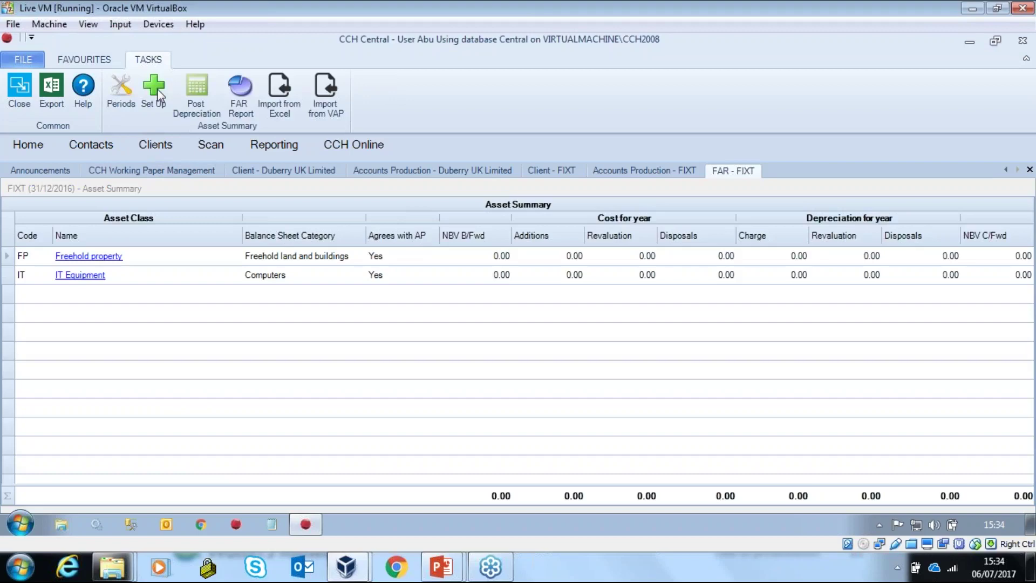
Create a Motor vehicles asset class from master asset class MV in the register's set-up, and close the Fixed Asset Register
left_click(157, 88)
left_click(37, 257)
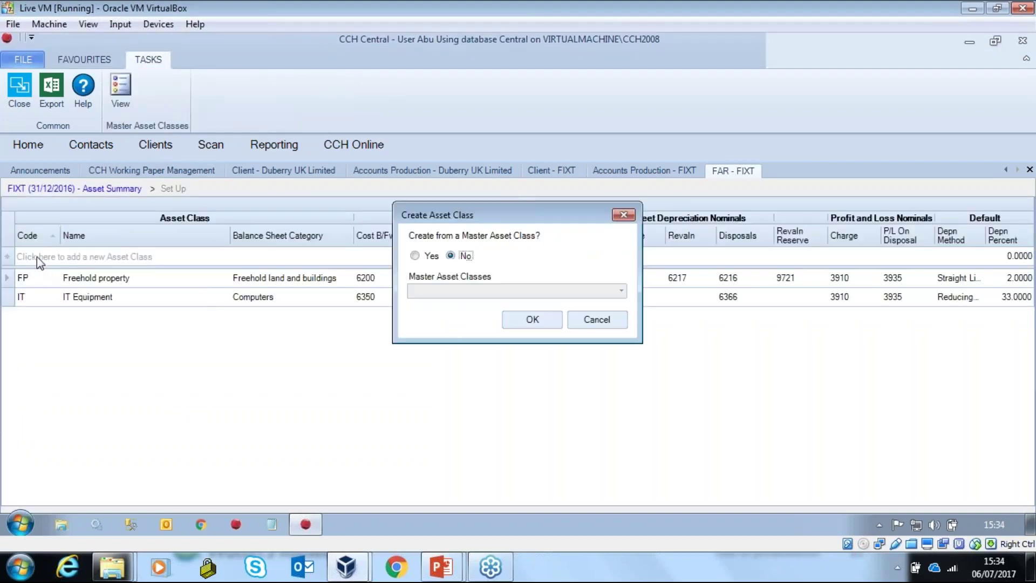
left_click(427, 257)
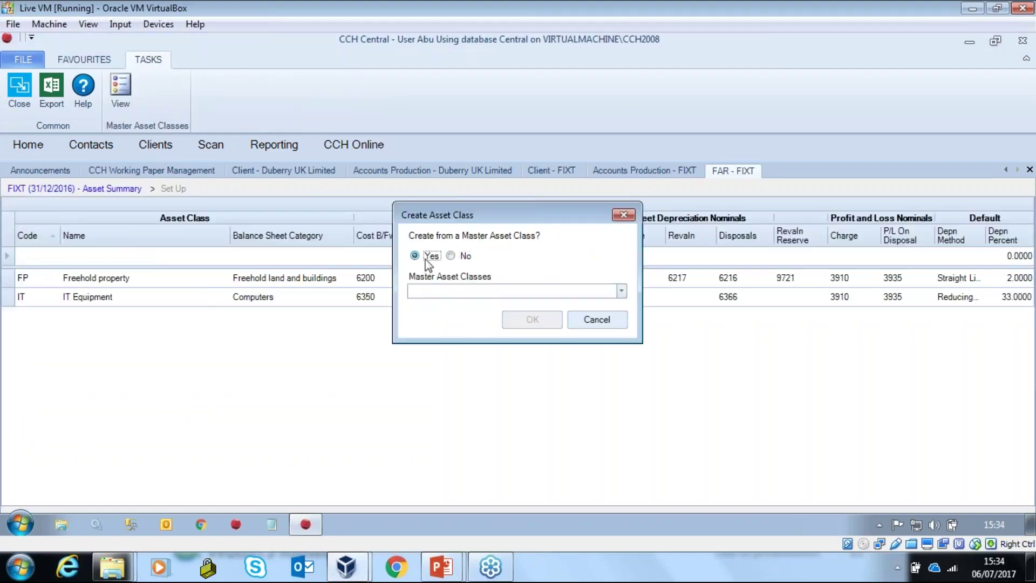
left_click(621, 290)
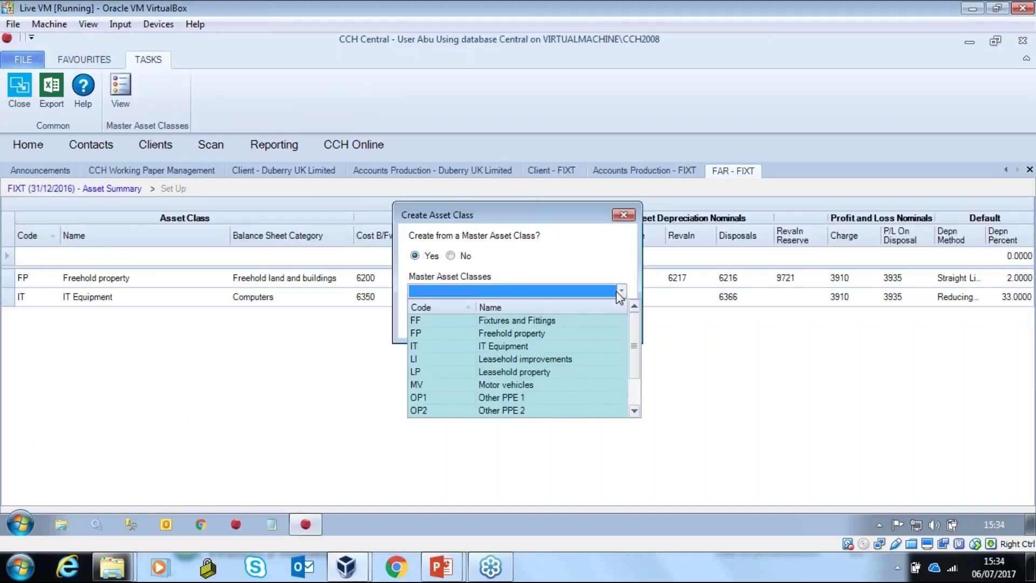
left_click(515, 384)
left_click(532, 324)
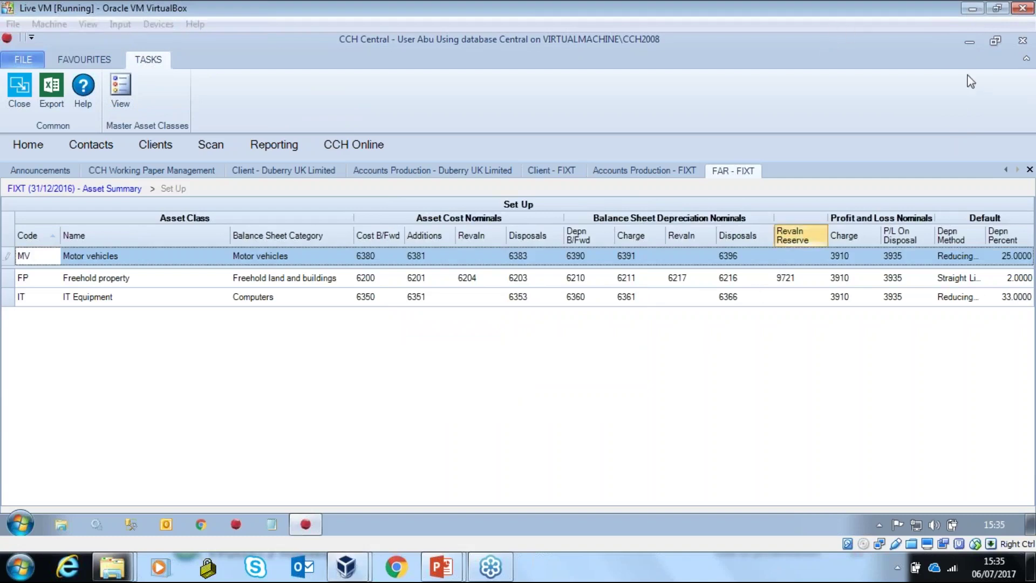
left_click(959, 208)
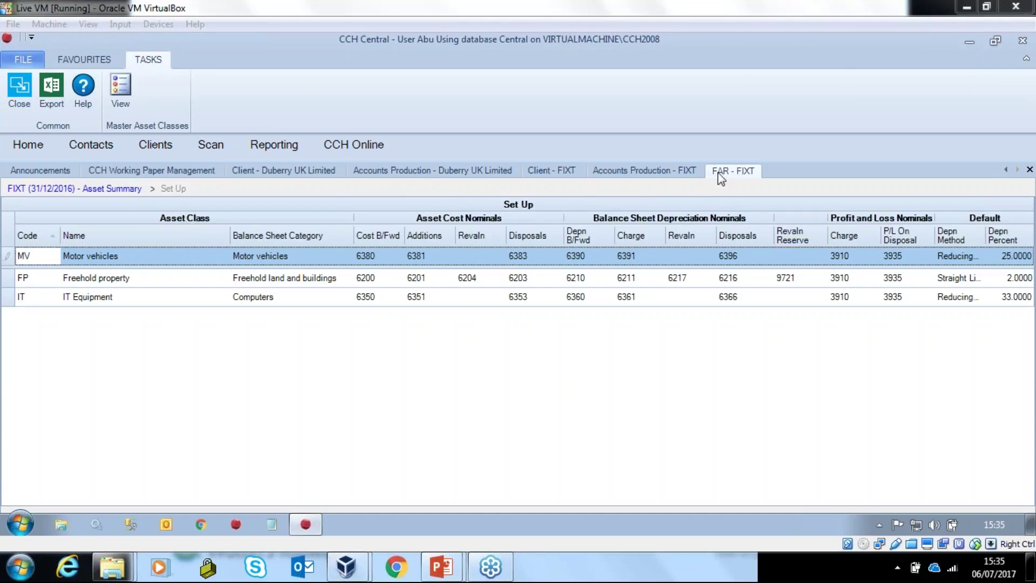
left_click(19, 89)
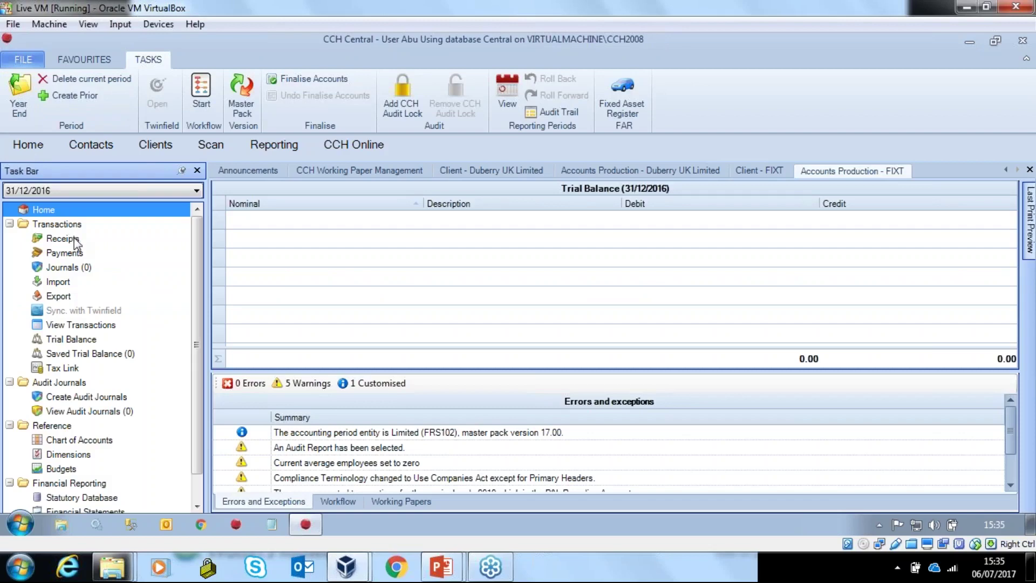
Start a new journal batch for FIXT with batch reference 1, keeping type Journal and date 31/12/2016
left_click(63, 267)
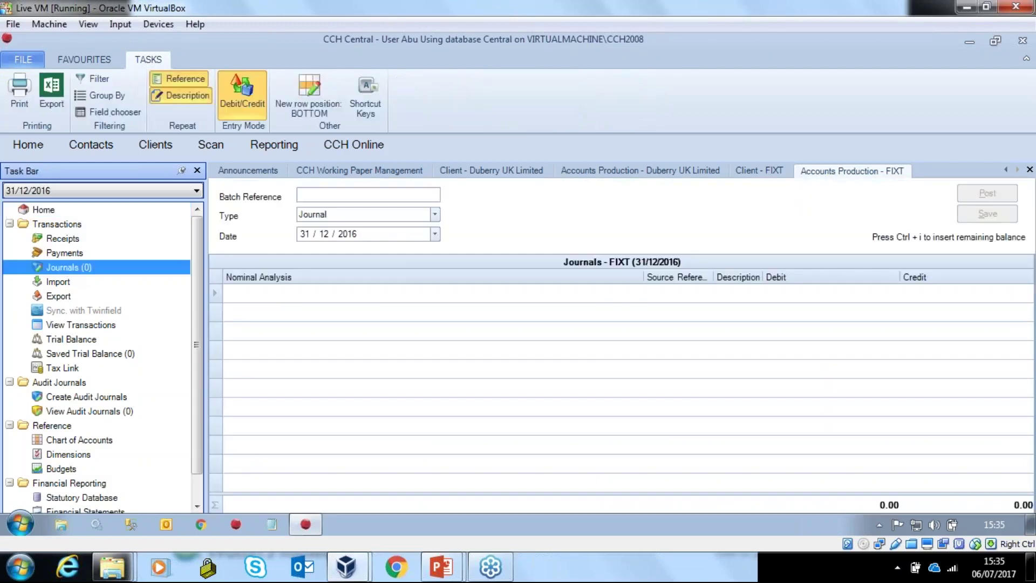
left_click(317, 192)
type("1")
key("Tab")
key("Tab")
key("Tab")
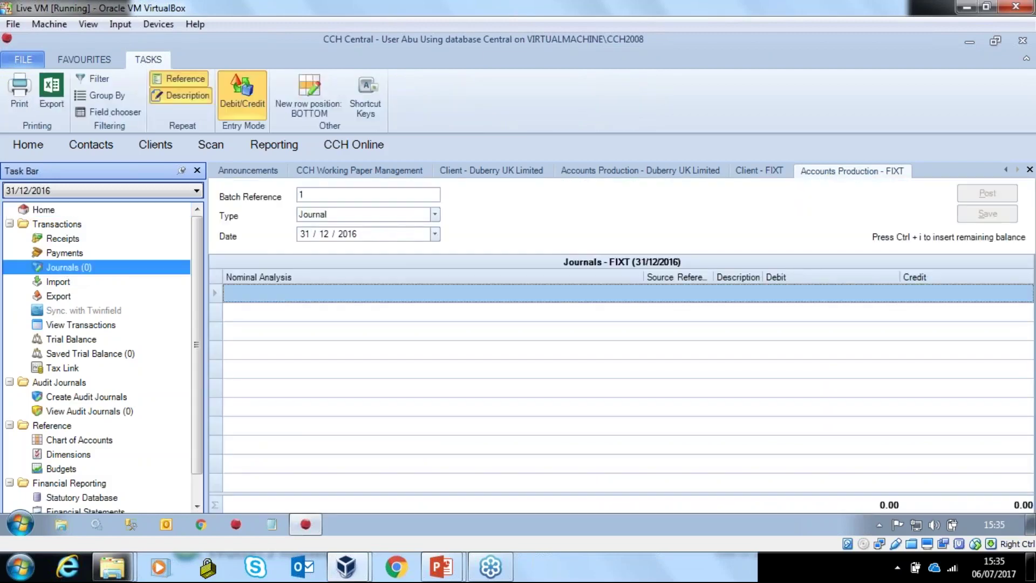
Add a journal line crediting 0010 - Sales of goods with 10,000
type("sales")
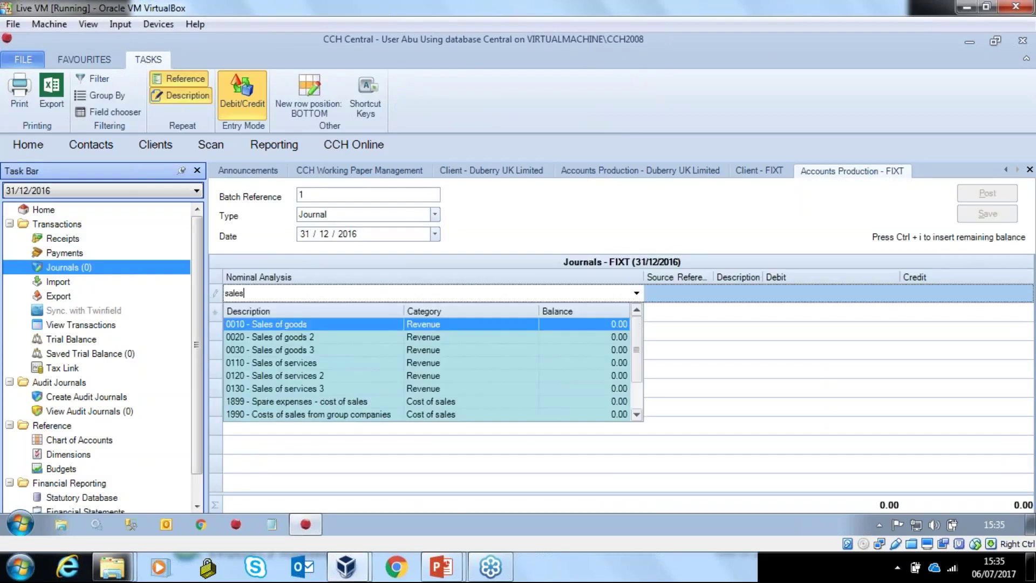
key("Return")
key("Tab")
key("Tab")
key("Tab")
key("Tab")
type("10,000")
key("Return")
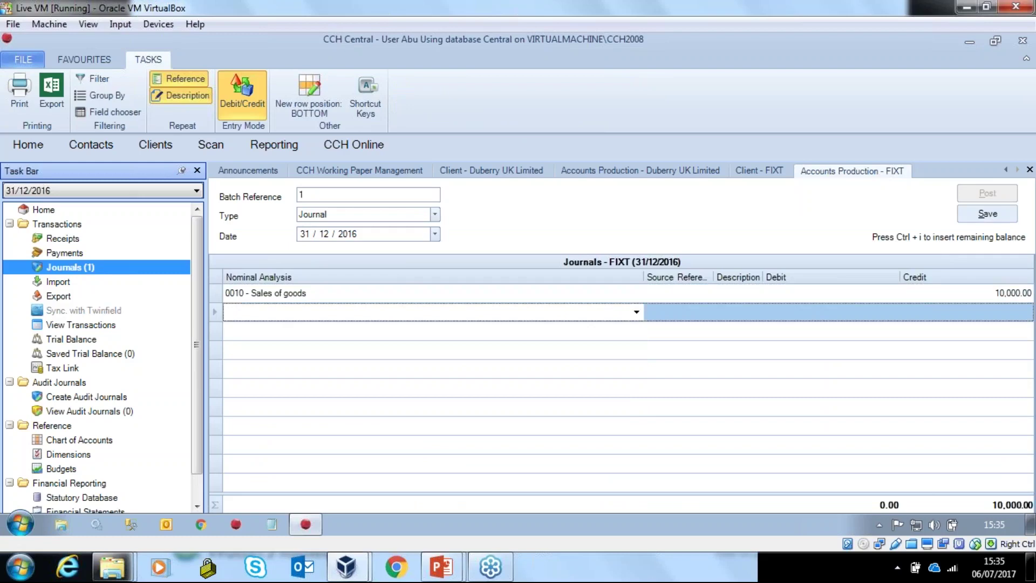
Change the credit on the Sales of goods journal line to 100,000
key("Up")
key("Tab")
key("Tab")
key("Tab")
key("Tab")
type("0")
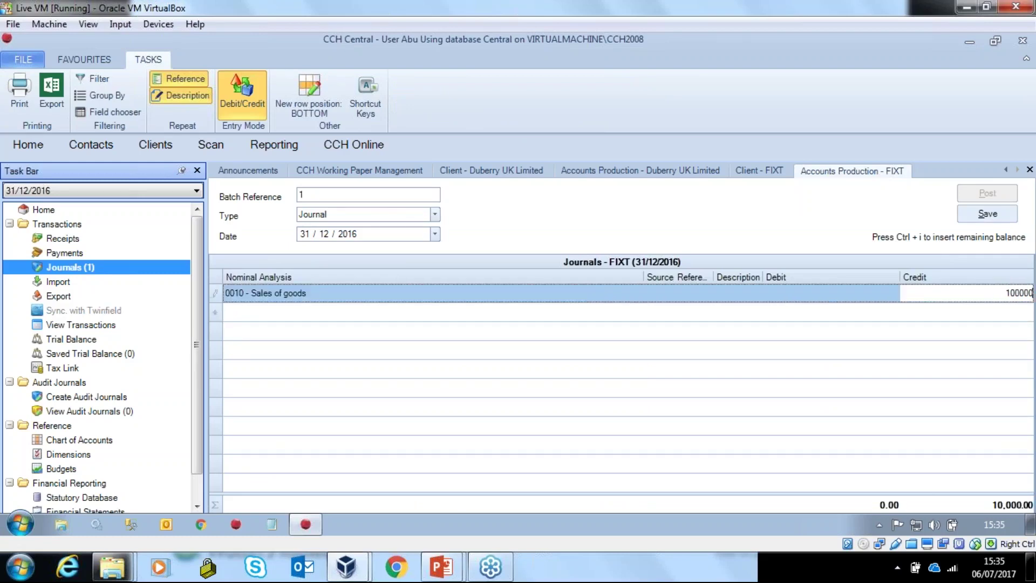
key("Return")
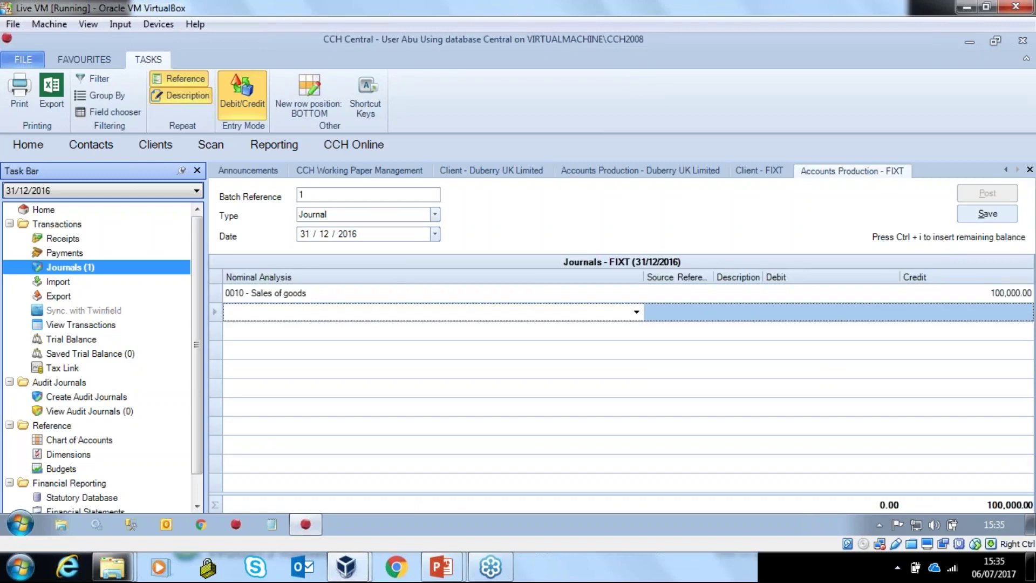
Add a journal line debiting 7800 - Bank current account 1 with 100,000
type("bank cur")
key("Return")
key("Tab")
key("Tab")
key("Tab")
type("100,000")
key("Tab")
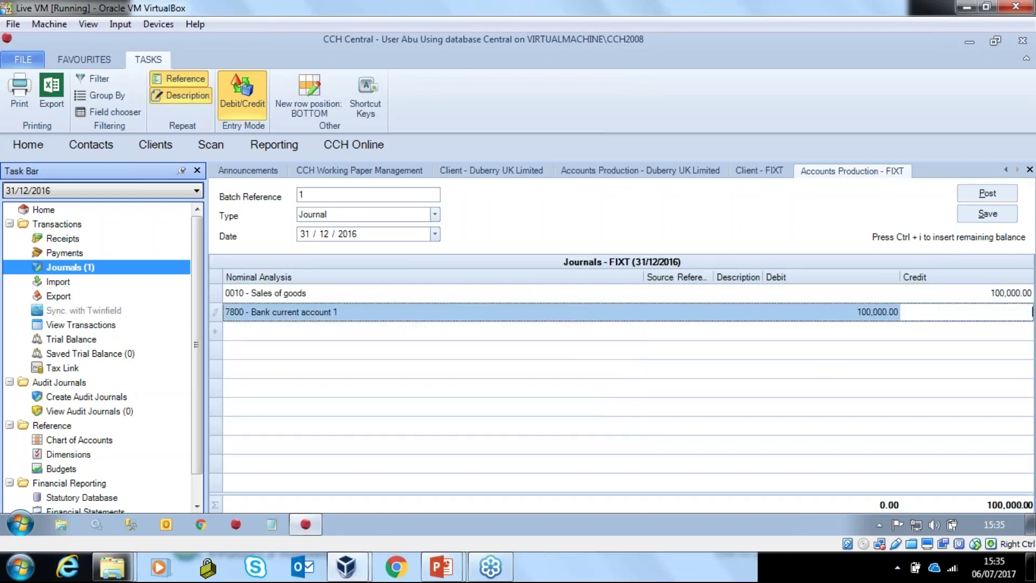
key("Return")
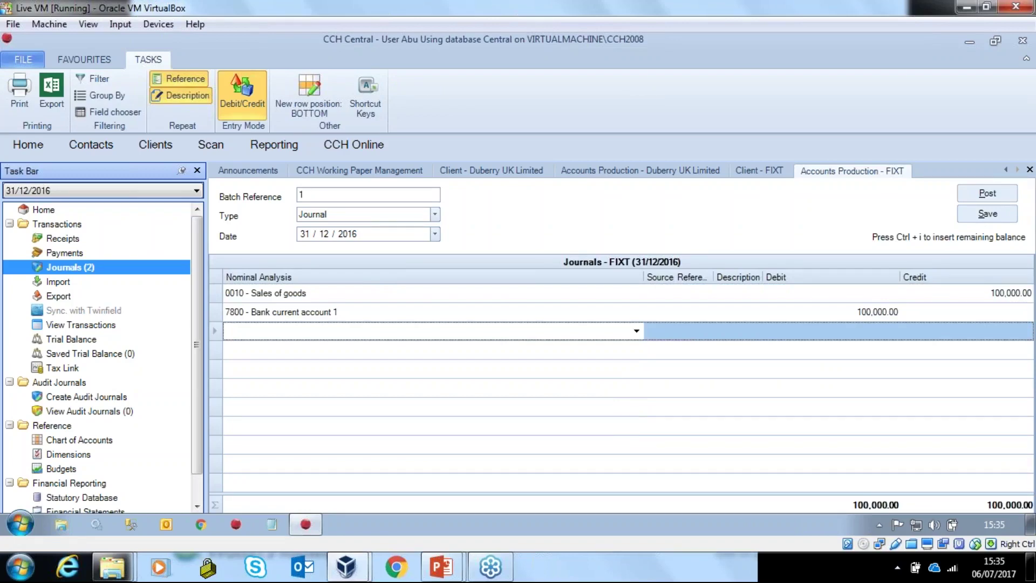
Add a journal line debiting 6351 - IT equipment cost of additions with 2,000
type("it e")
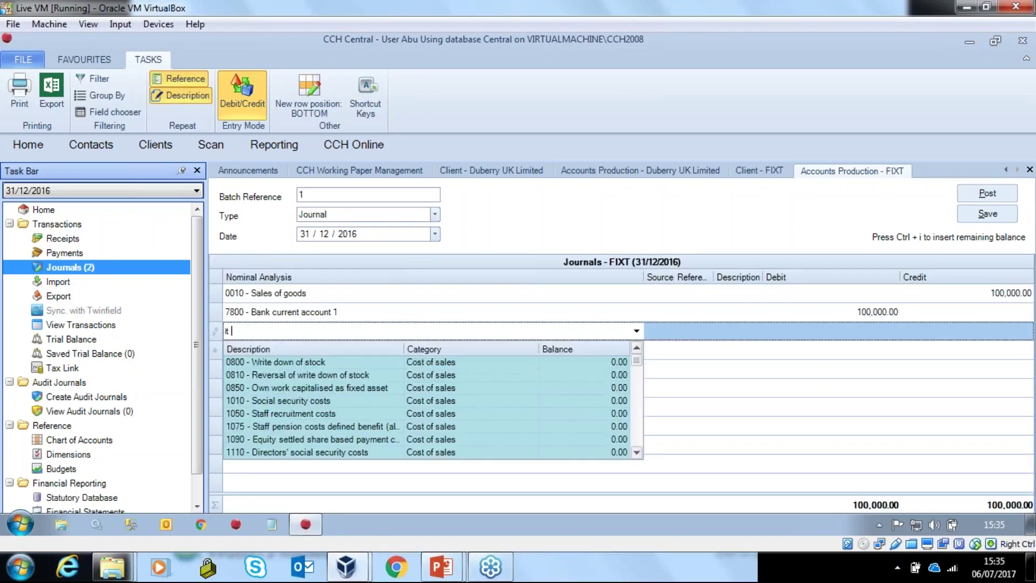
key("Down")
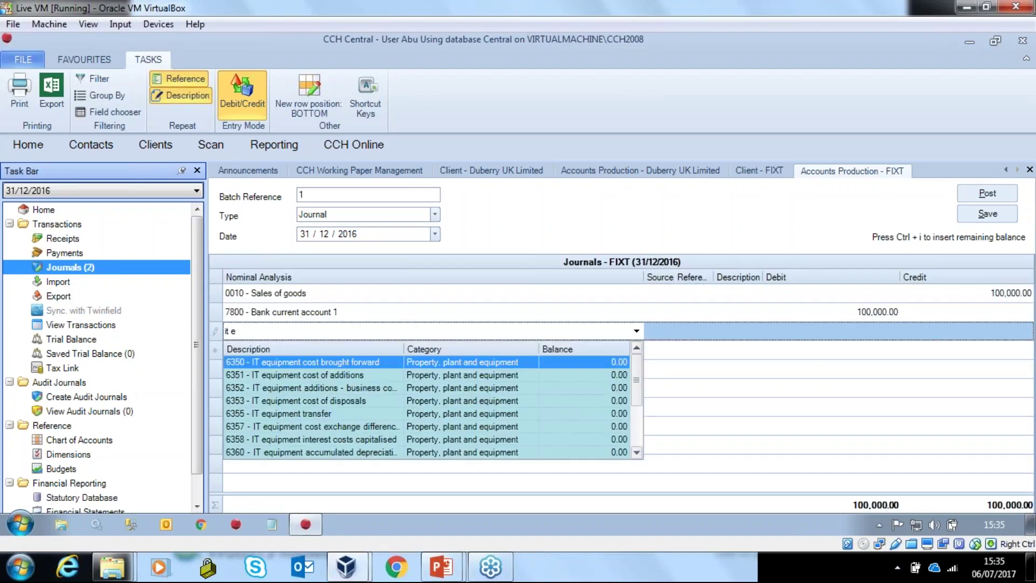
key("Return")
key("Tab")
key("Tab")
type("2000")
key("Return")
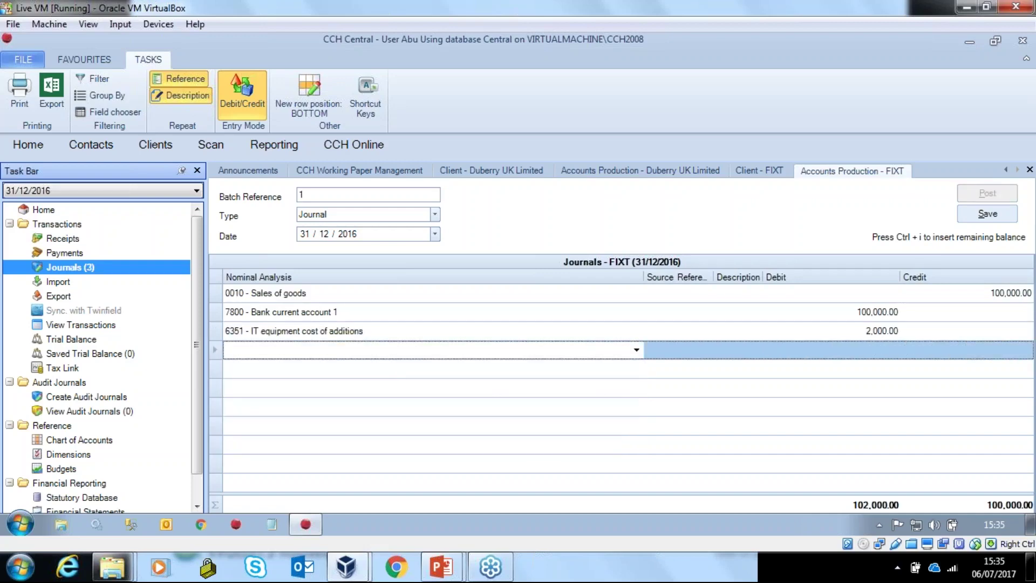
Add a journal line crediting 8080 - Other Creditors with 2,000
type("other cred")
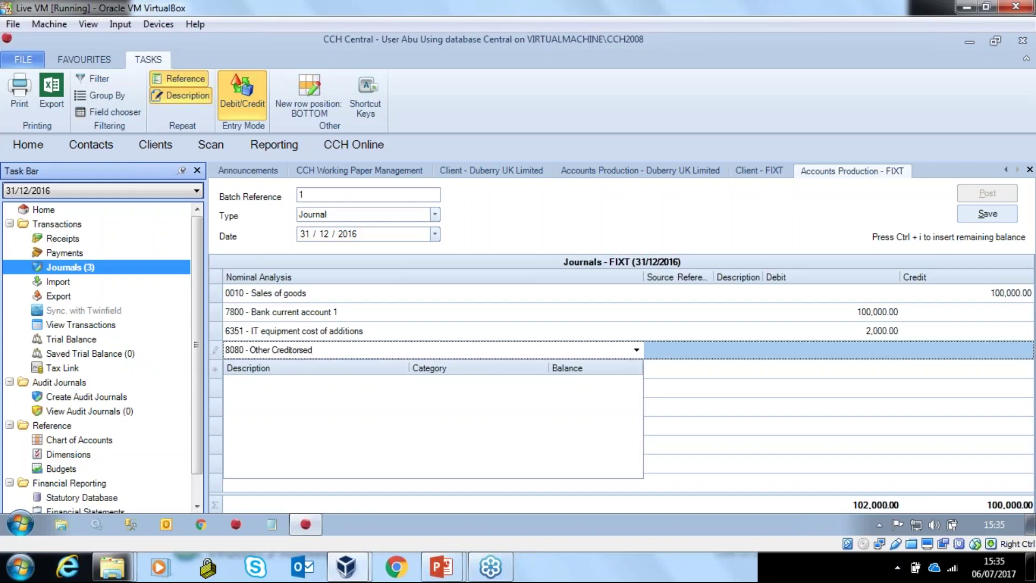
key("Return")
key("Tab")
key("Tab")
key("Tab")
type("2000")
key("Return")
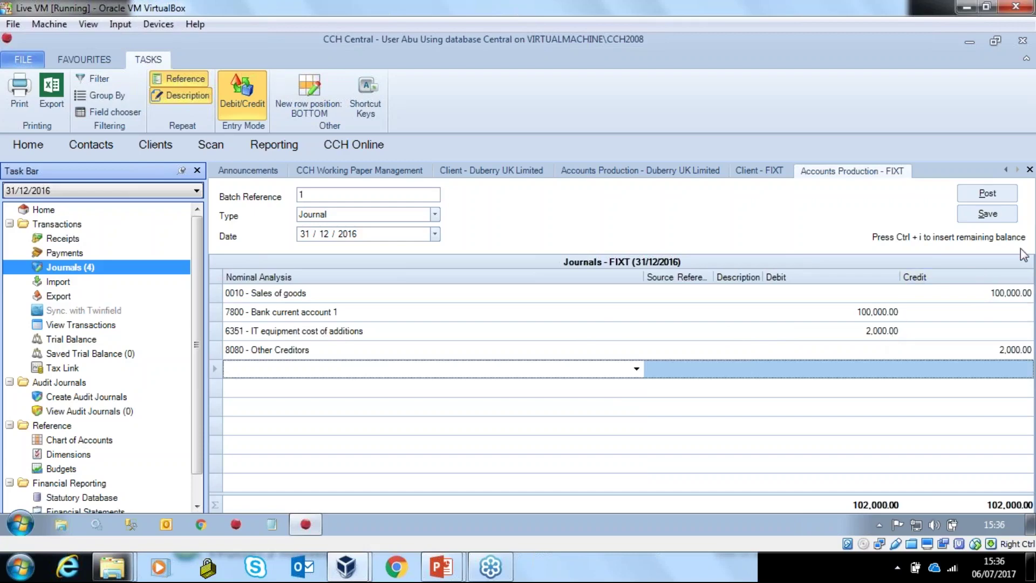
Post the journal batch and choose to analyse the entry in the Fixed Asset Register
left_click(1004, 200)
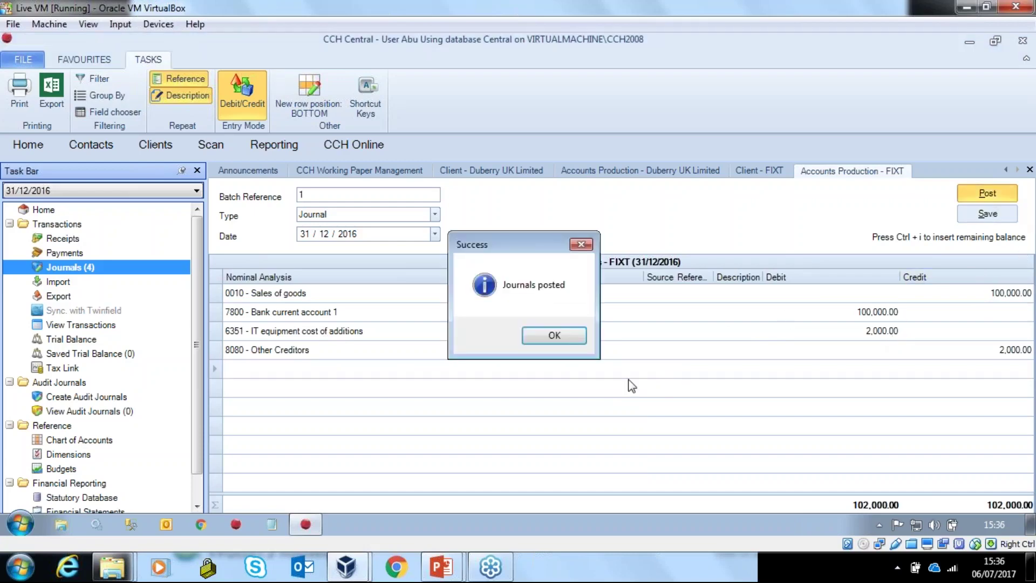
left_click(526, 336)
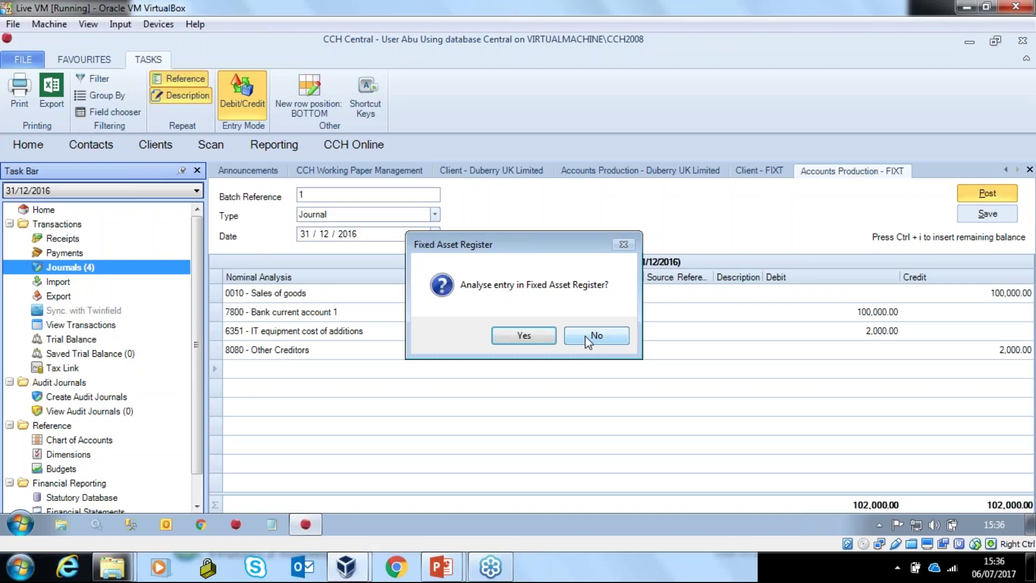
left_click(524, 335)
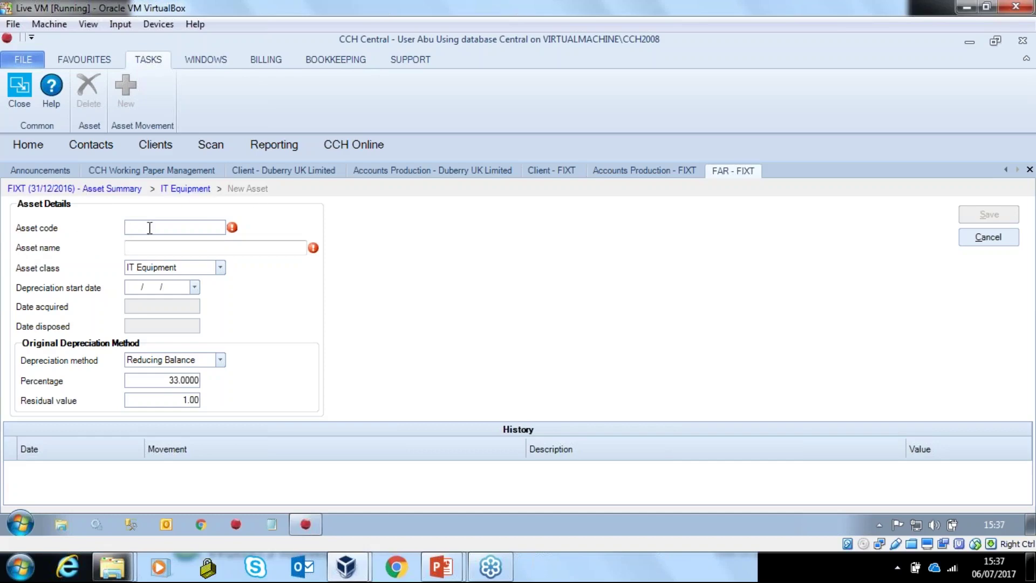
Create and save an IT Equipment asset with code macbook, name Macbook and depreciation start date 01/06/2016
type("mac")
key("BackSpace")
key("BackSpace")
key("BackSpace")
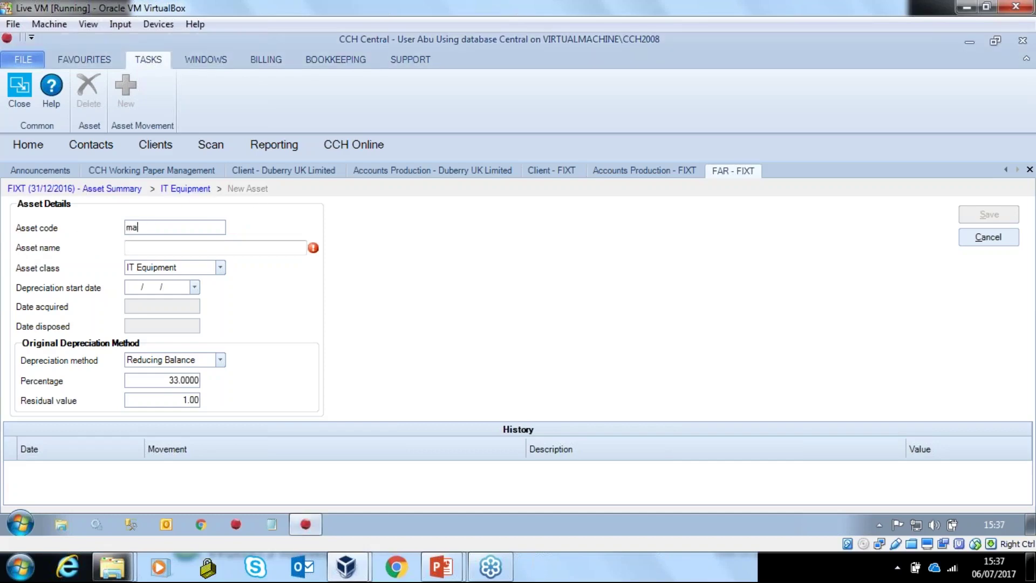
type("macbook")
key("Tab")
type("Macbook")
key("Tab")
key("Tab")
type("01 / 06 / ")
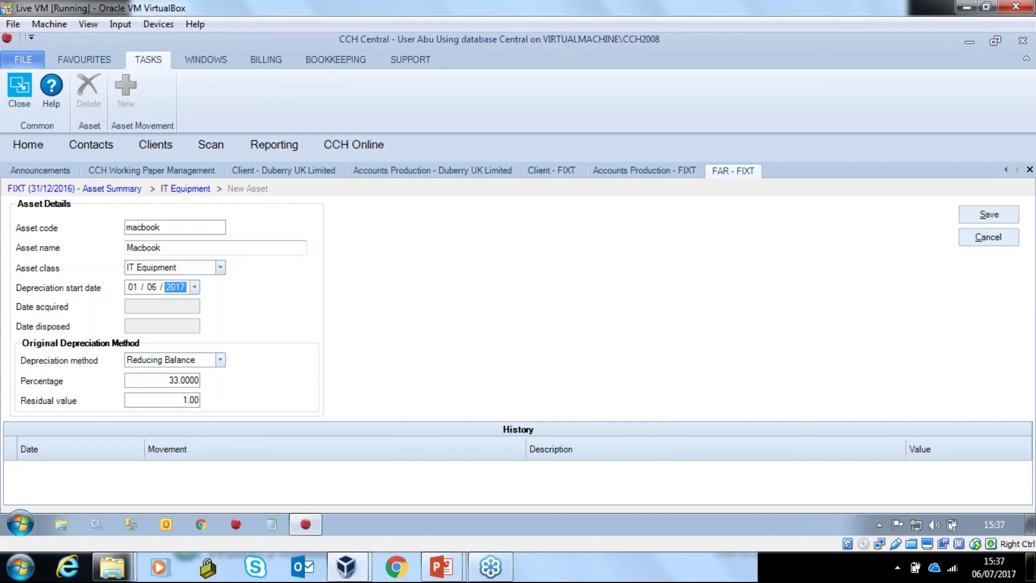
type("2016")
key("Tab")
key("Tab")
key("Tab")
left_click(1005, 215)
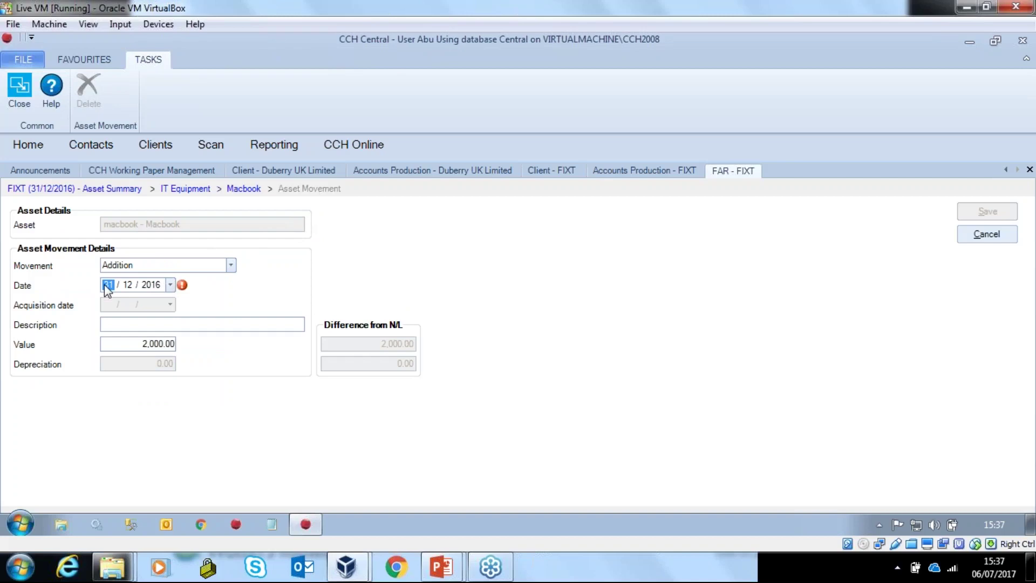
Date the Macbook's addition movement 01/01/2016, describe it as Macbook, and save it with the value of 2,000.00
type("0101")
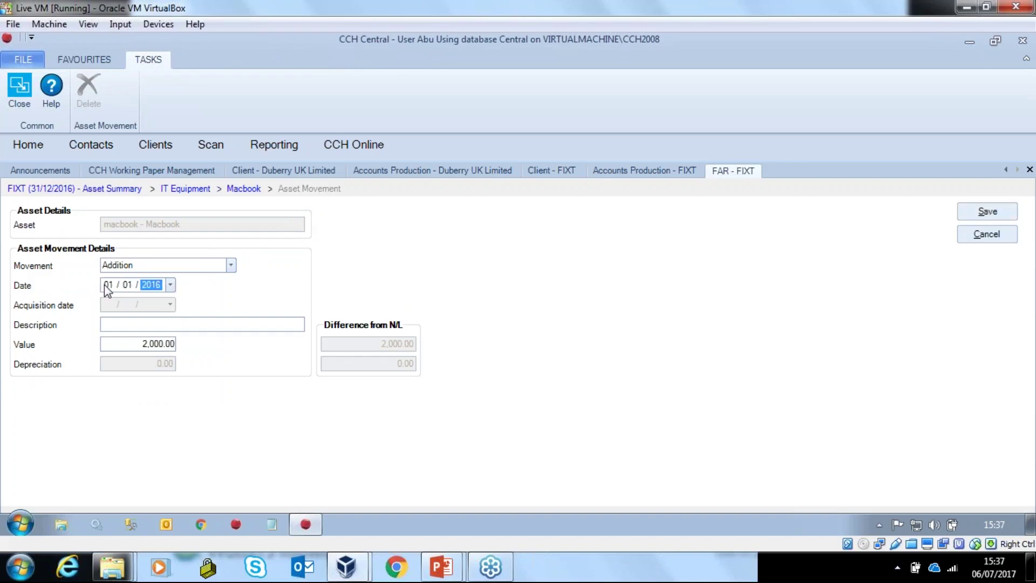
key("Tab")
type("Macbook")
key("Tab")
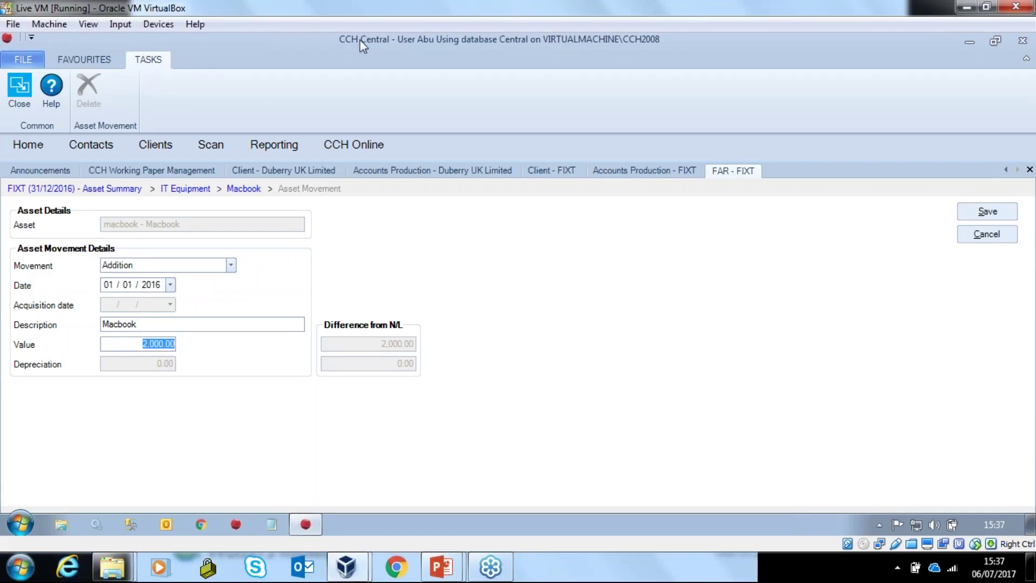
left_click(976, 212)
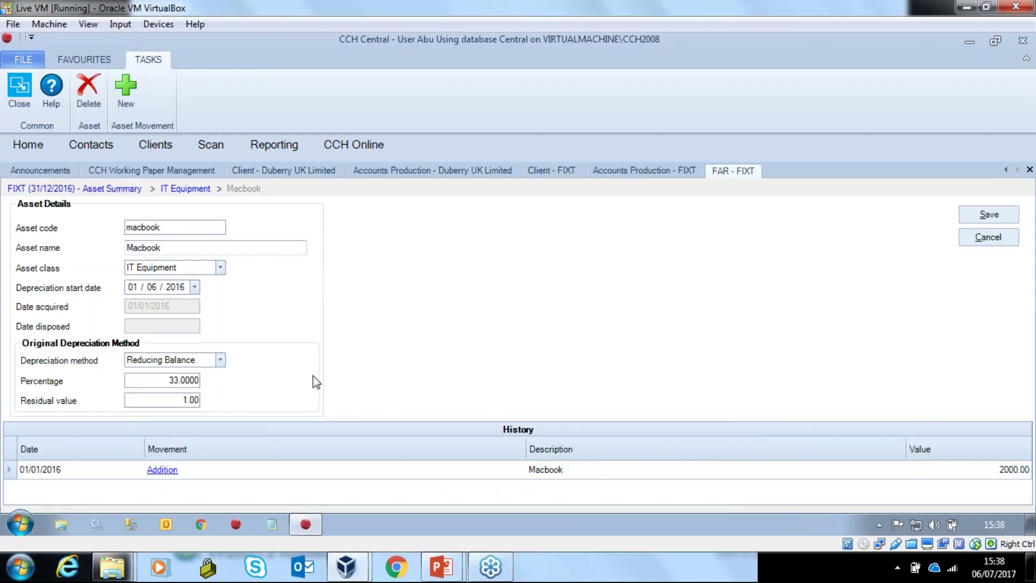
Review the Macbook's addition movement and the IT Equipment balances, returning to the Asset Summary
left_click(165, 470)
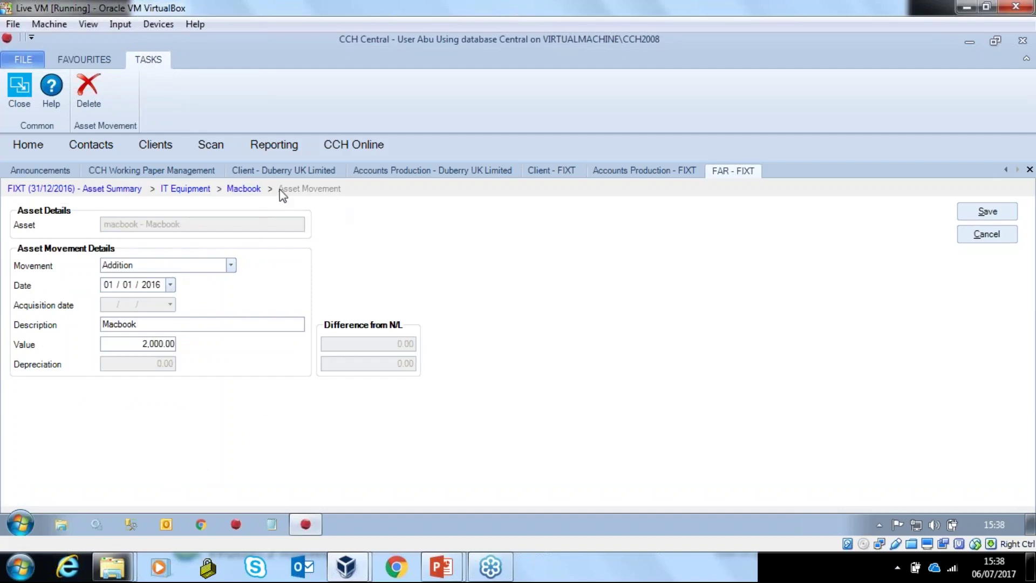
left_click(260, 188)
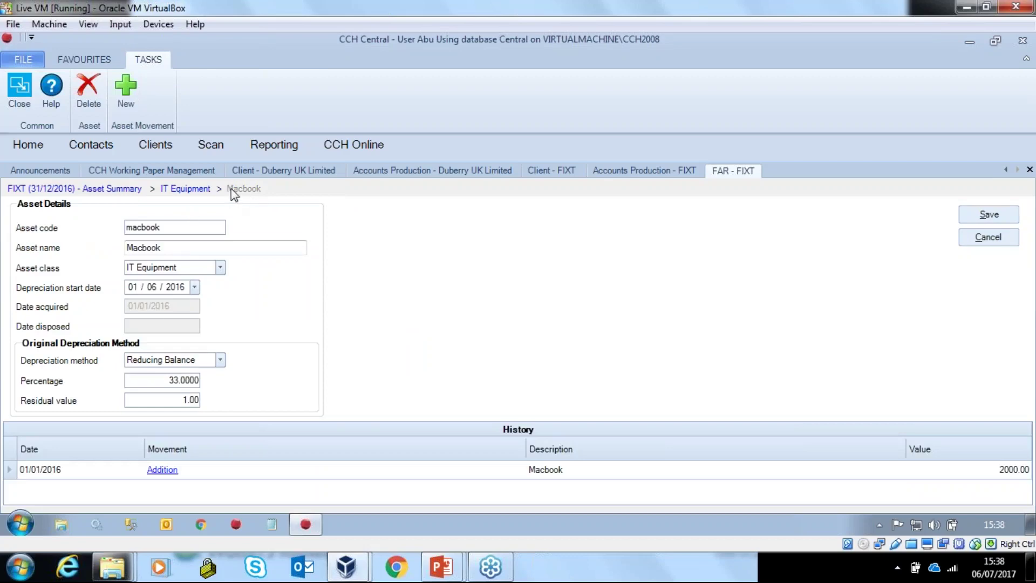
left_click(207, 188)
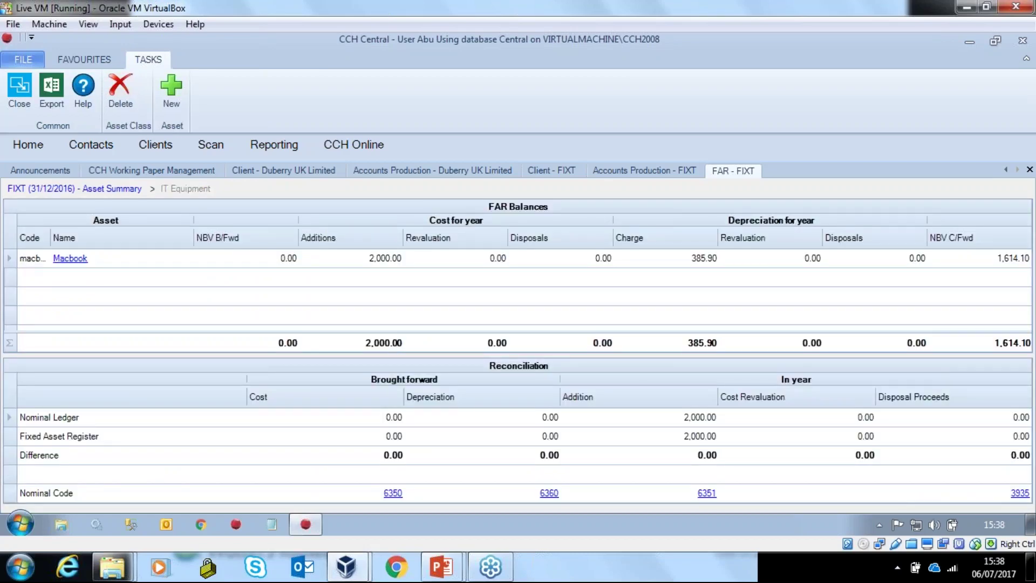
left_click(117, 189)
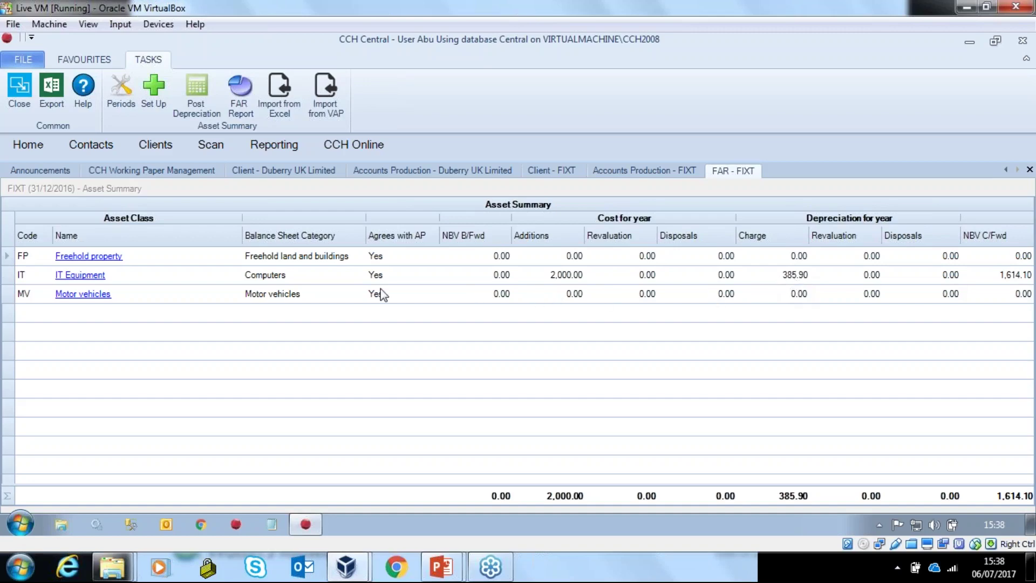
Open the IT Equipment class and compare the Nominal Ledger and Fixed Asset Register additions in its reconciliation
left_click(77, 276)
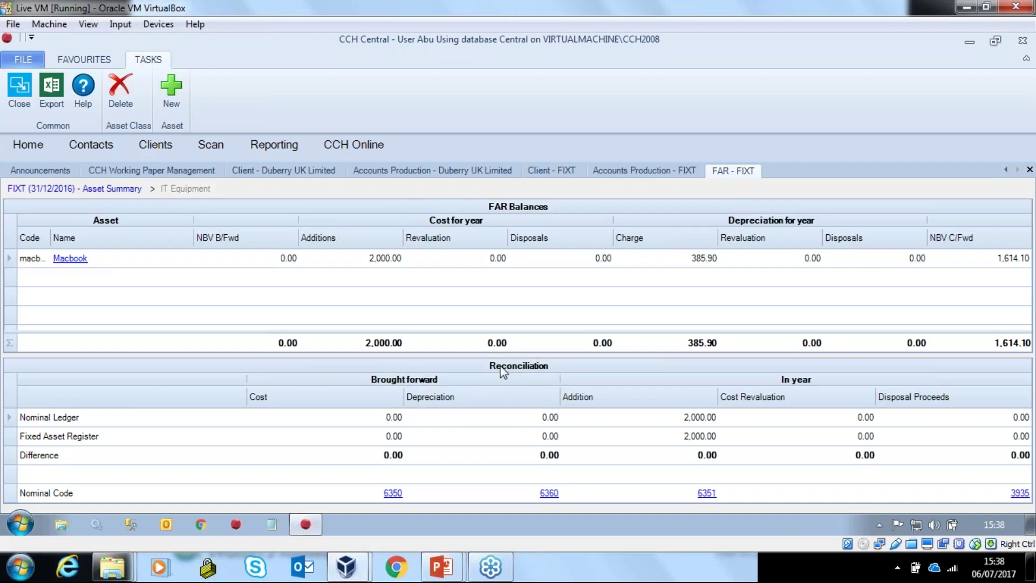
left_click(696, 421)
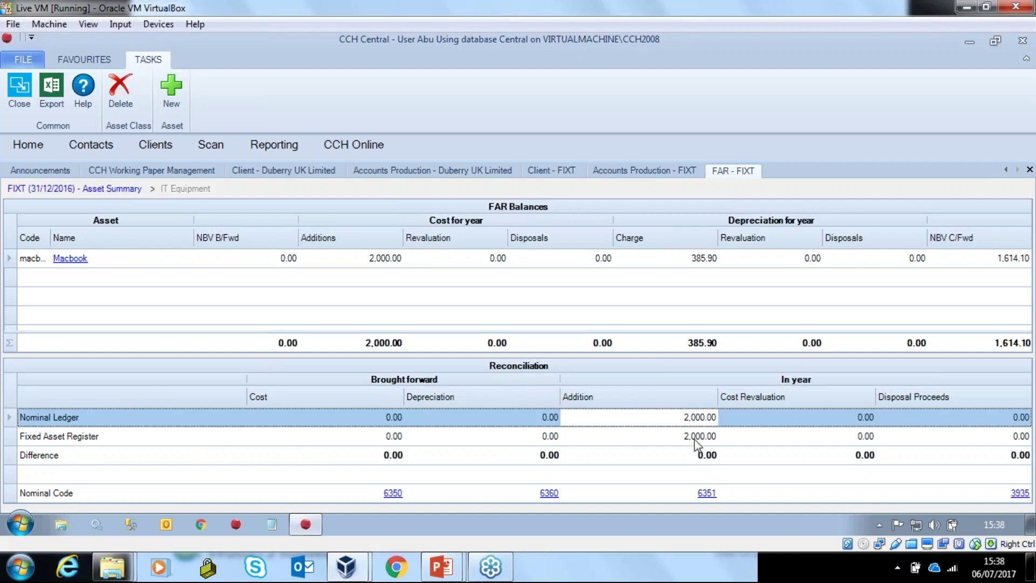
left_click(696, 442)
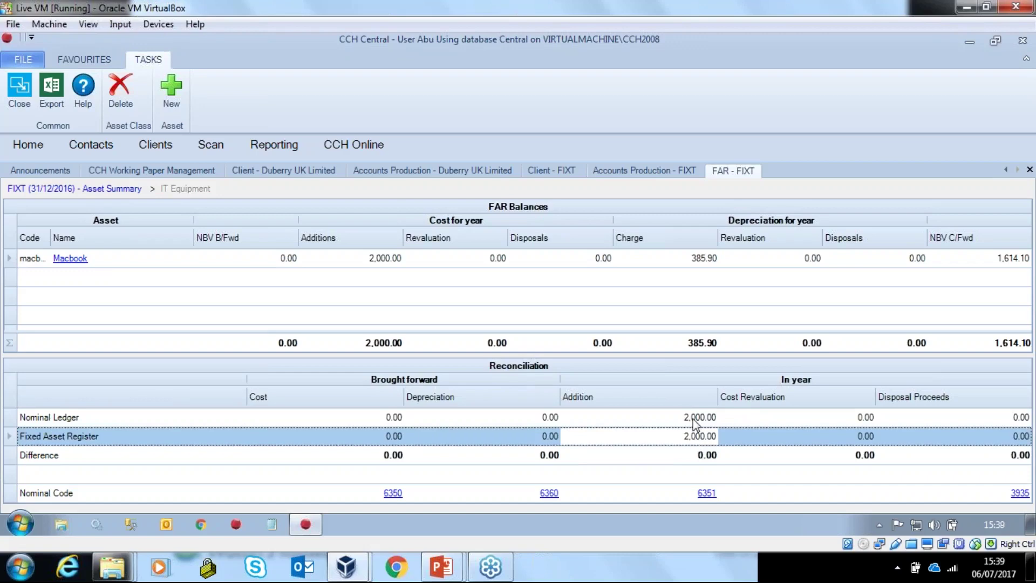
Check that the in-year additions agree in the IT Equipment reconciliation, and return to the Asset Summary
left_click(37, 421)
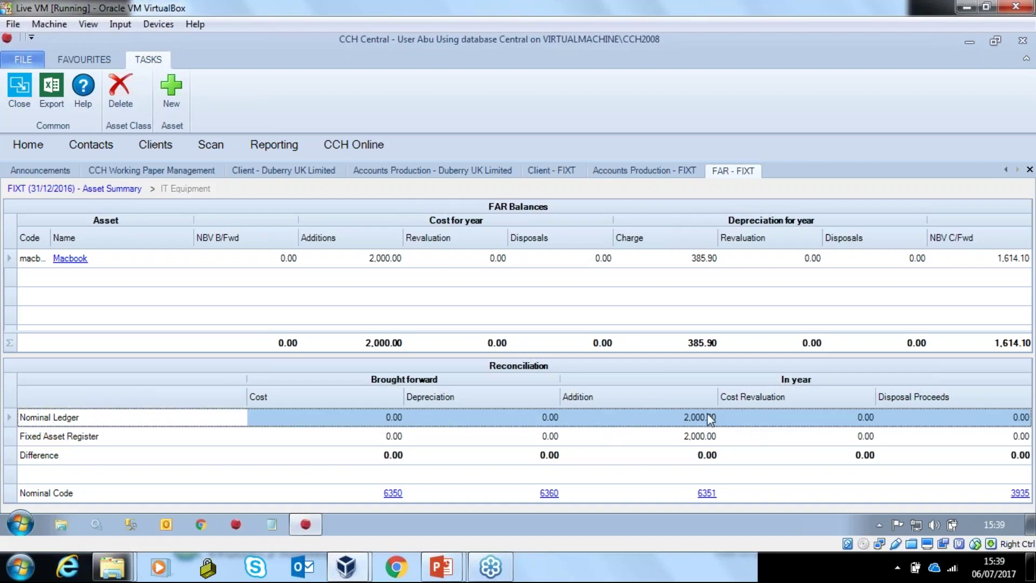
left_click(697, 439)
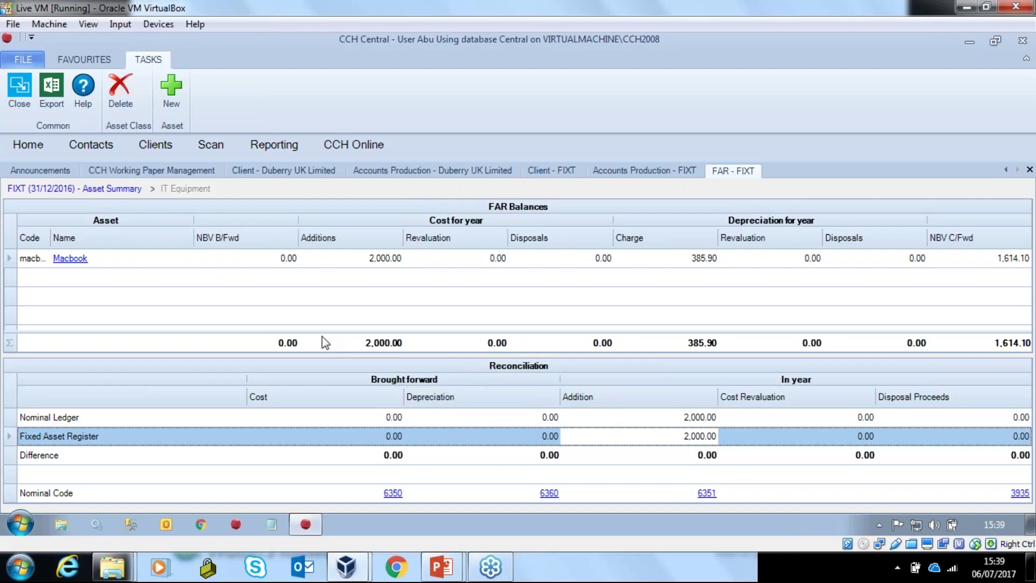
left_click(136, 190)
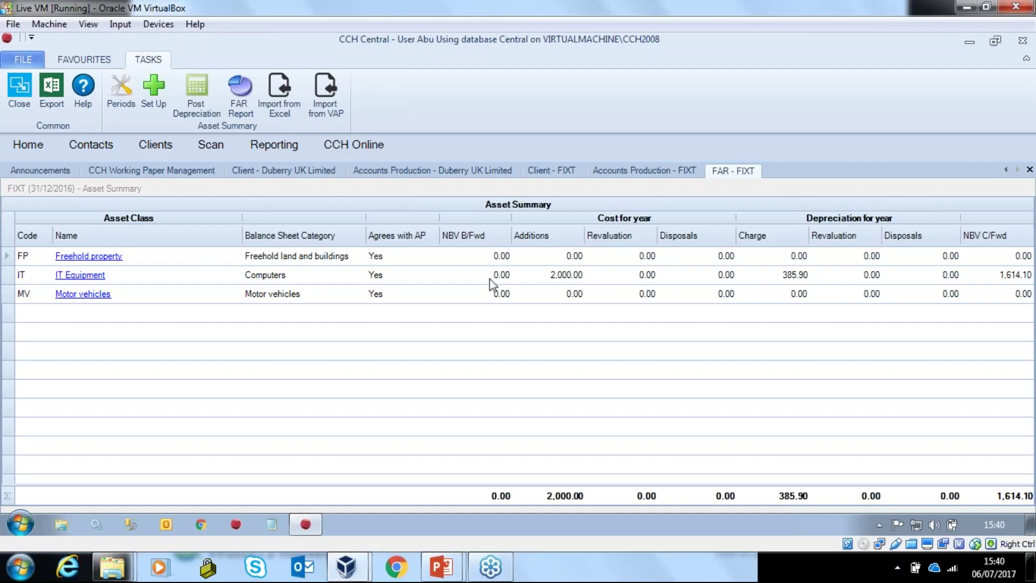
Post the Fixed Asset Register depreciation journal for FIXT from the Asset Summary
left_click(192, 86)
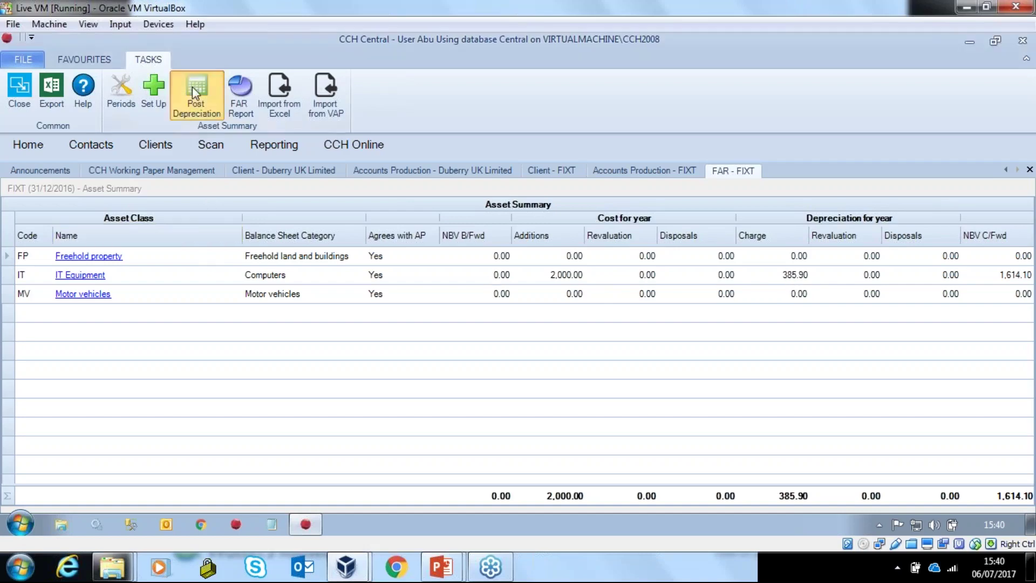
left_click(599, 335)
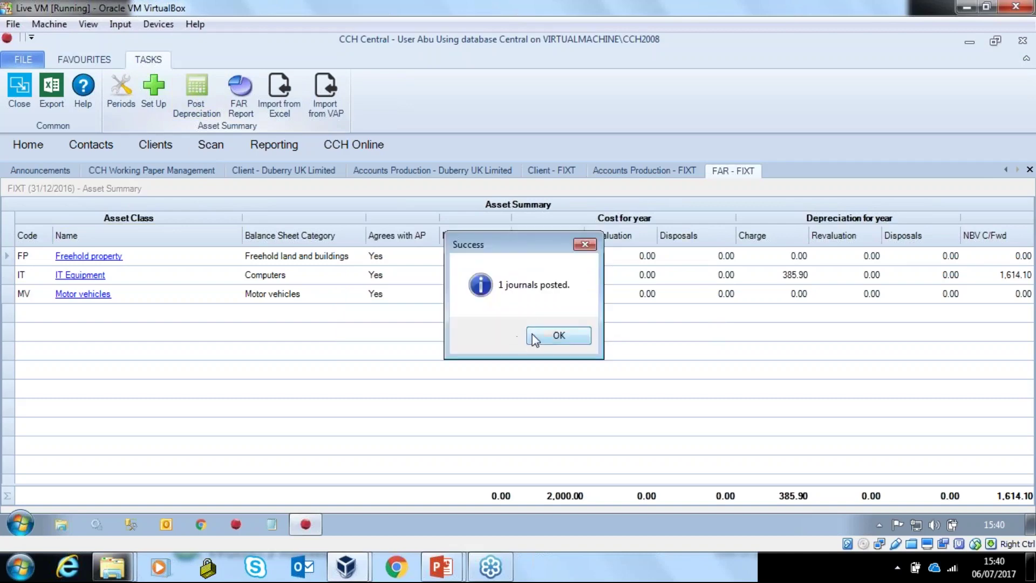
left_click(543, 336)
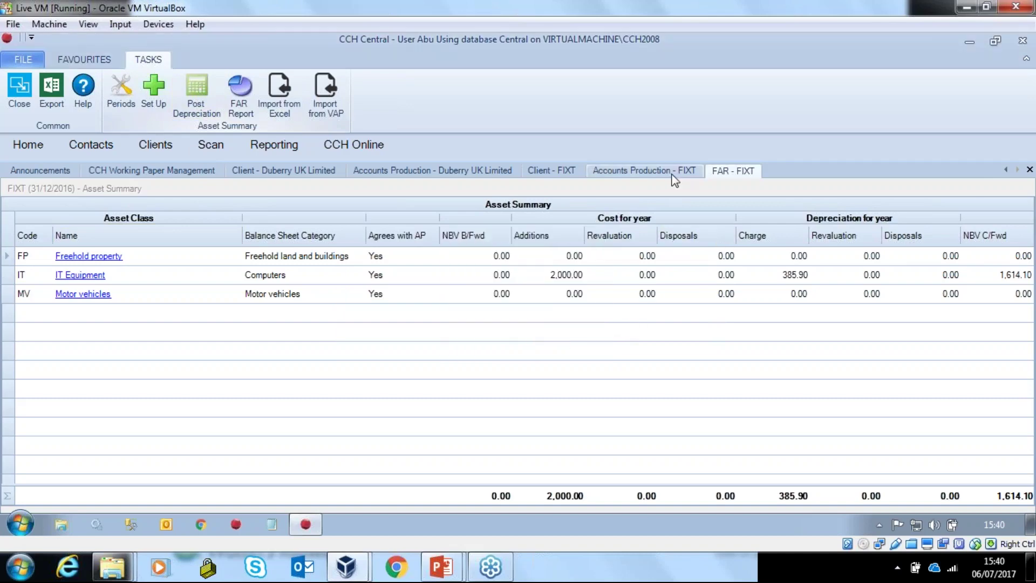
Review the posted depreciation entries in FIXT's transactions, and close its Accounts Production and Fixed Asset Register tabs
left_click(645, 171)
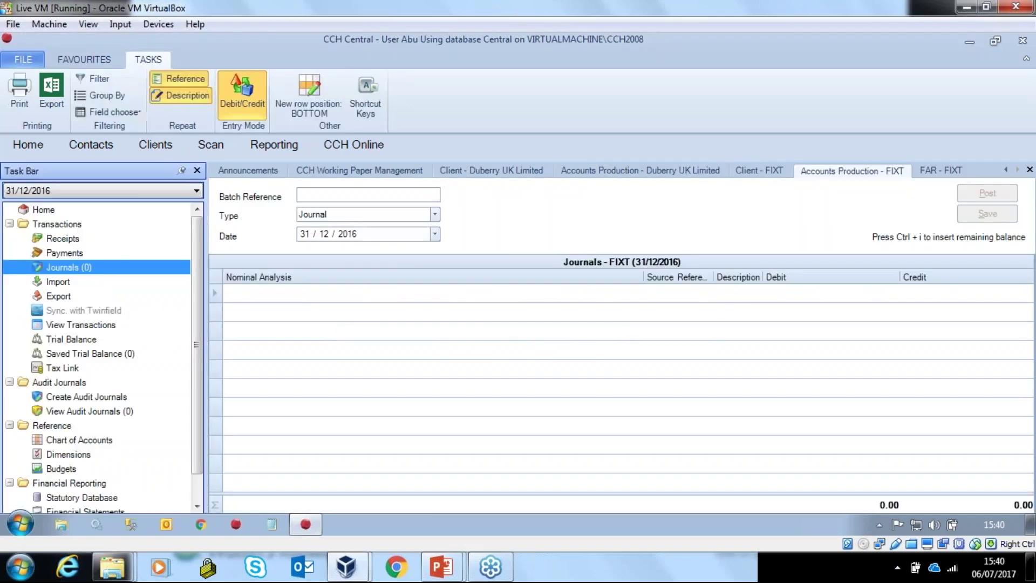
left_click(68, 325)
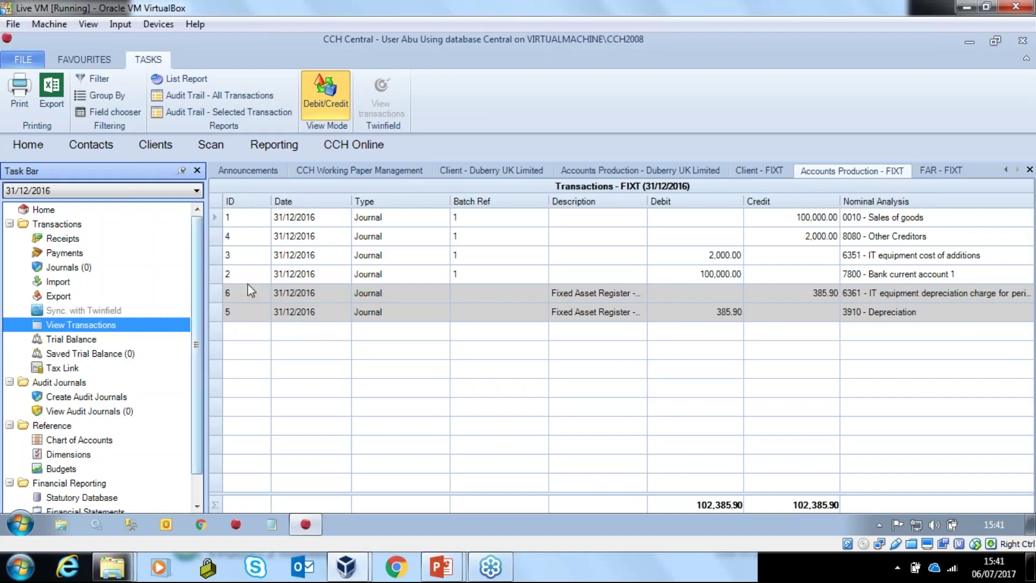
right_click(849, 178)
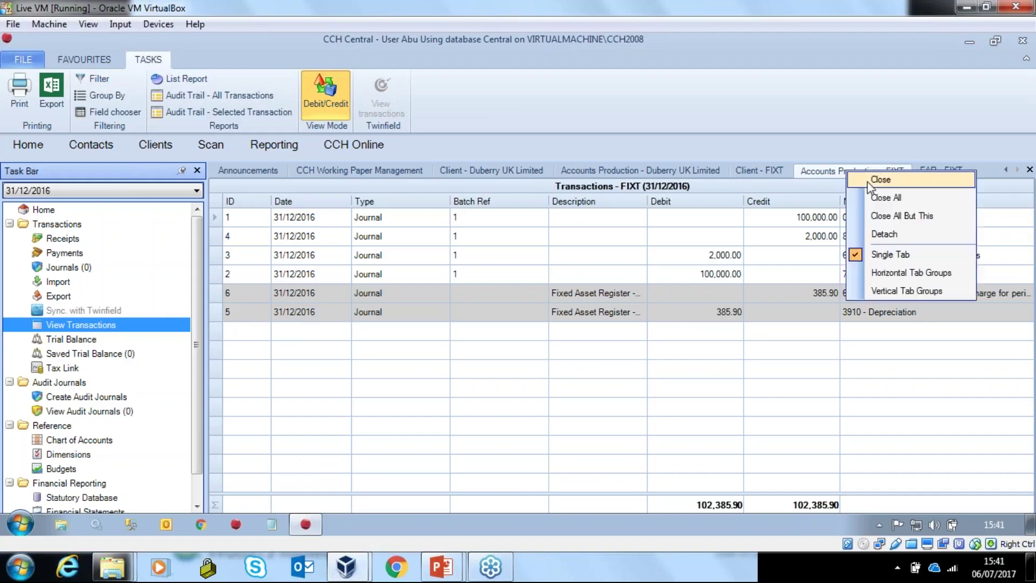
left_click(867, 181)
right_click(607, 173)
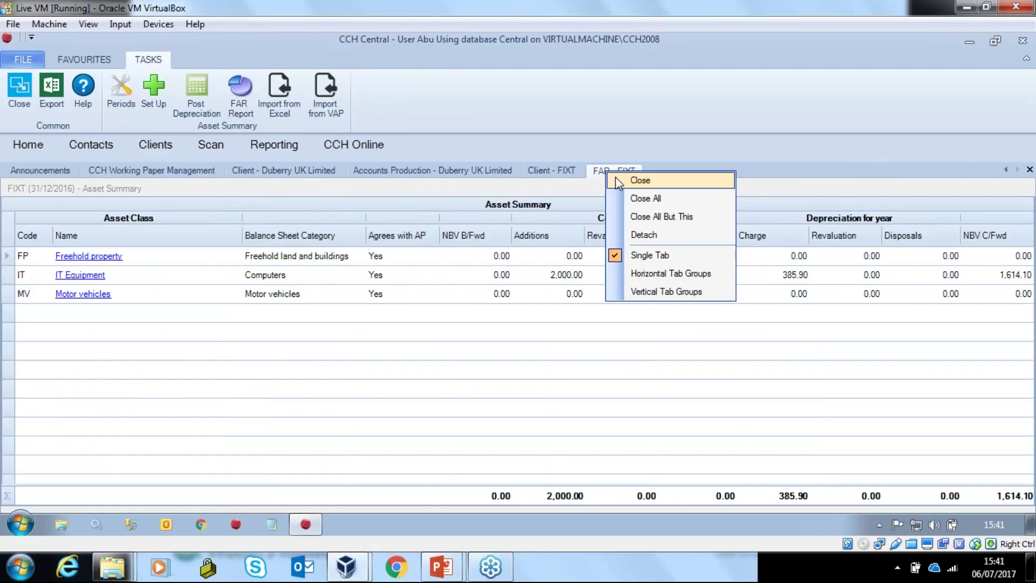
left_click(626, 181)
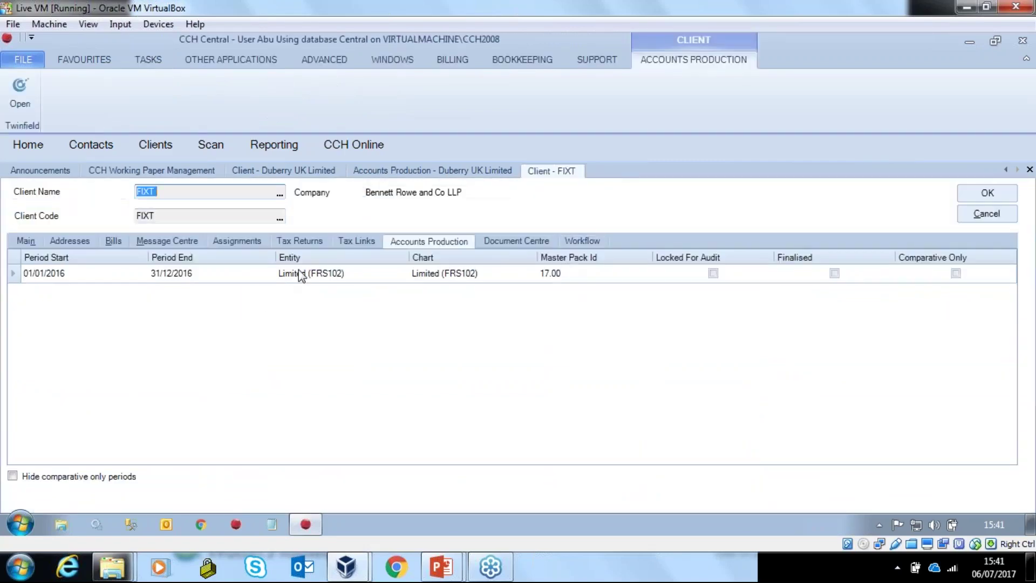
Open FIXT's tax return for the period ended 31/12/2016, hiding its unused sources and showing them again
left_click(298, 241)
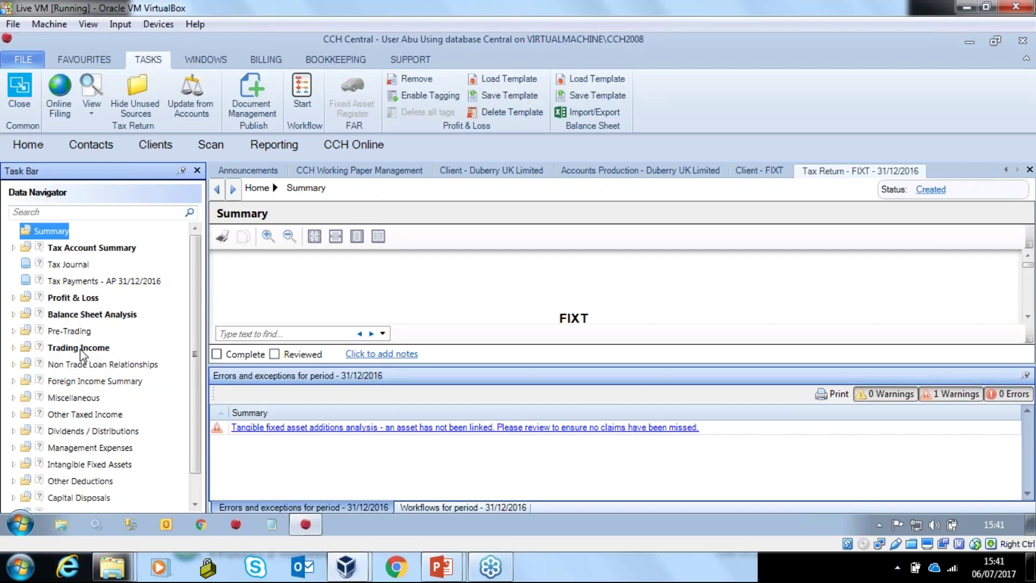
left_click(136, 105)
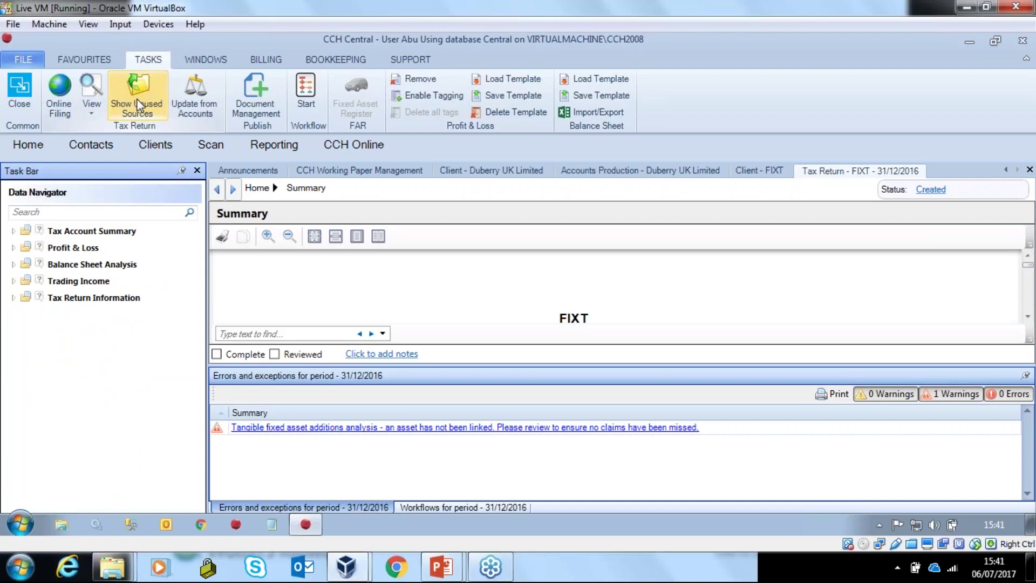
left_click(138, 104)
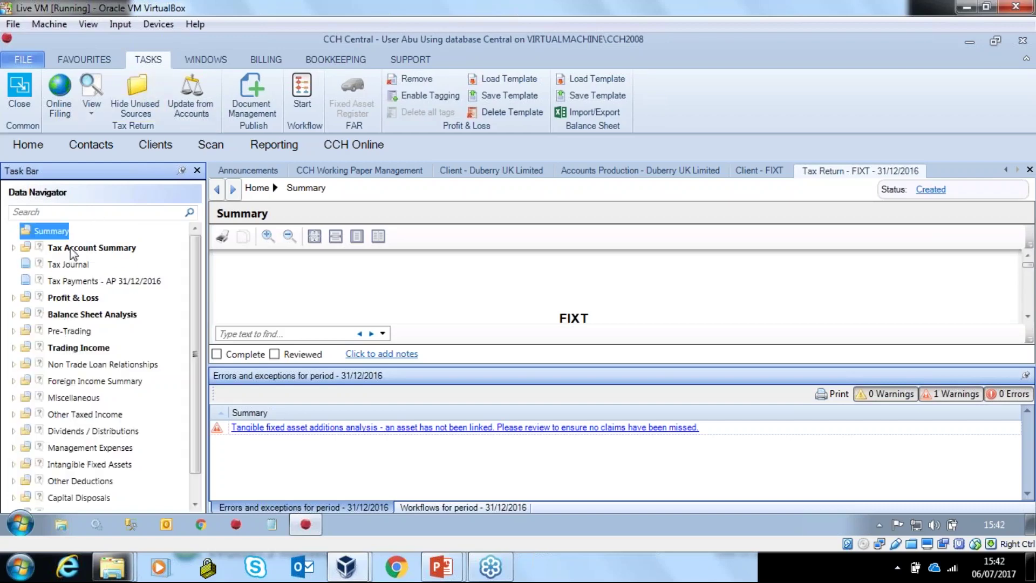
Examine the Corporation Tax outstanding in the tax return Summary
left_click(1028, 317)
left_click(1028, 317)
left_click(1028, 318)
left_click(1028, 318)
left_click(1028, 317)
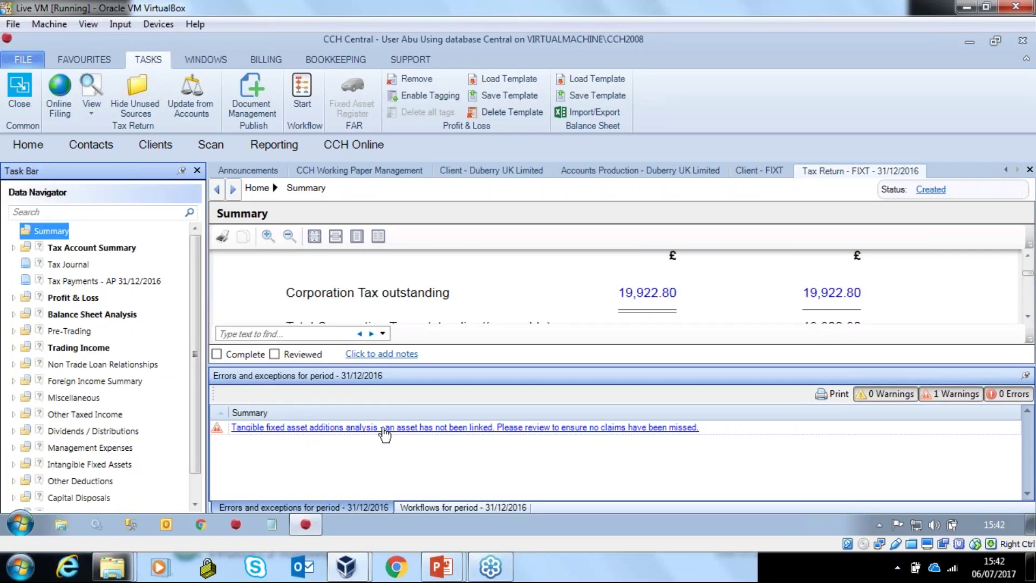
Follow the unlinked asset warning to the additions analysis and classify the Macbook as Manufacturing, Main Pool and Qualifying for AIA
left_click(305, 428)
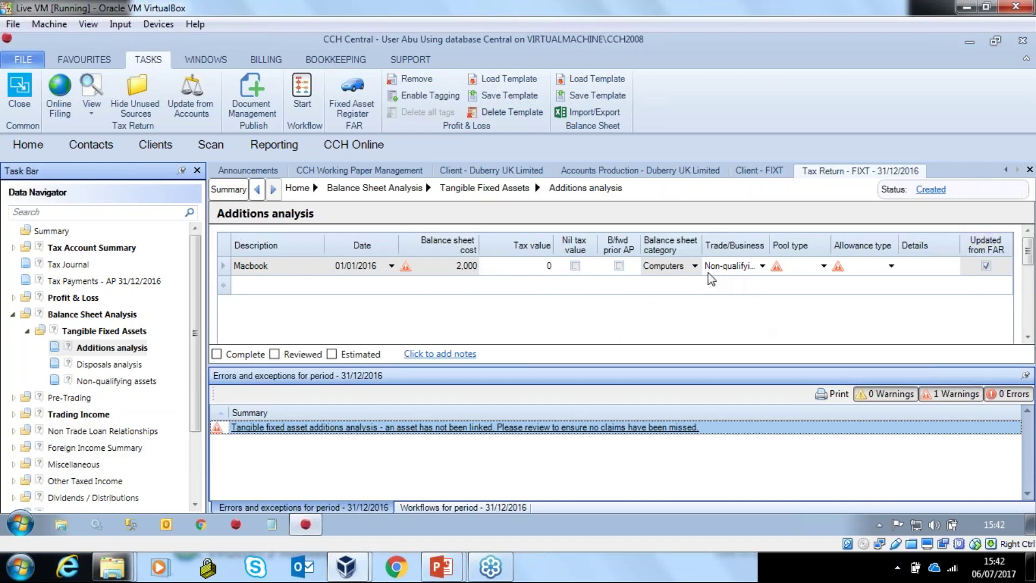
left_click(763, 267)
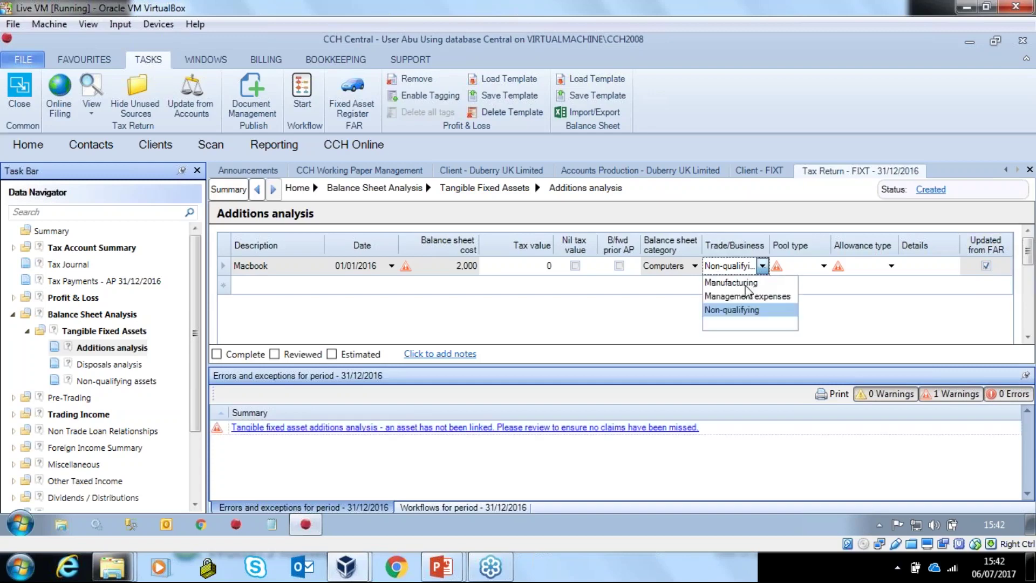
left_click(745, 283)
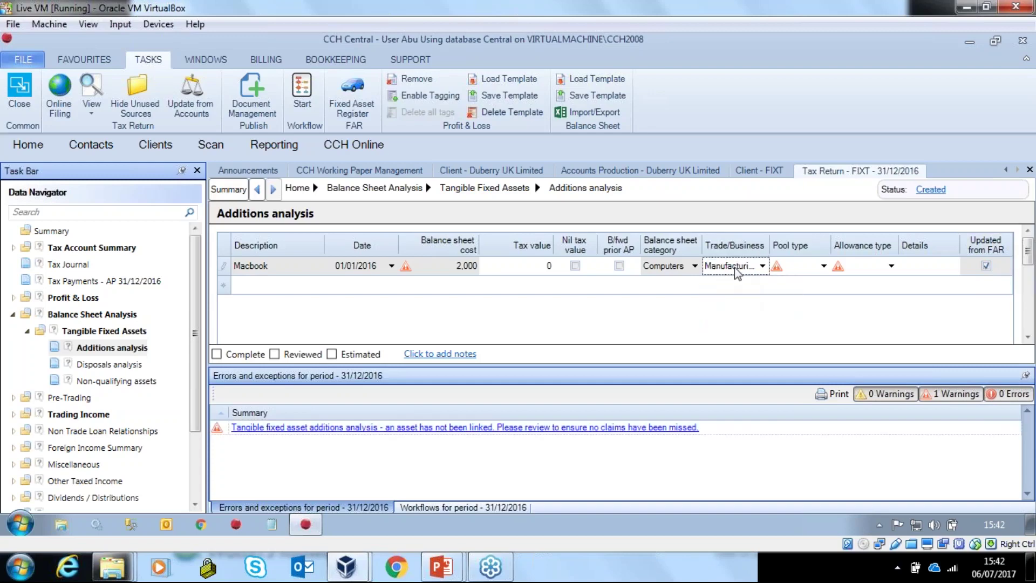
left_click(824, 266)
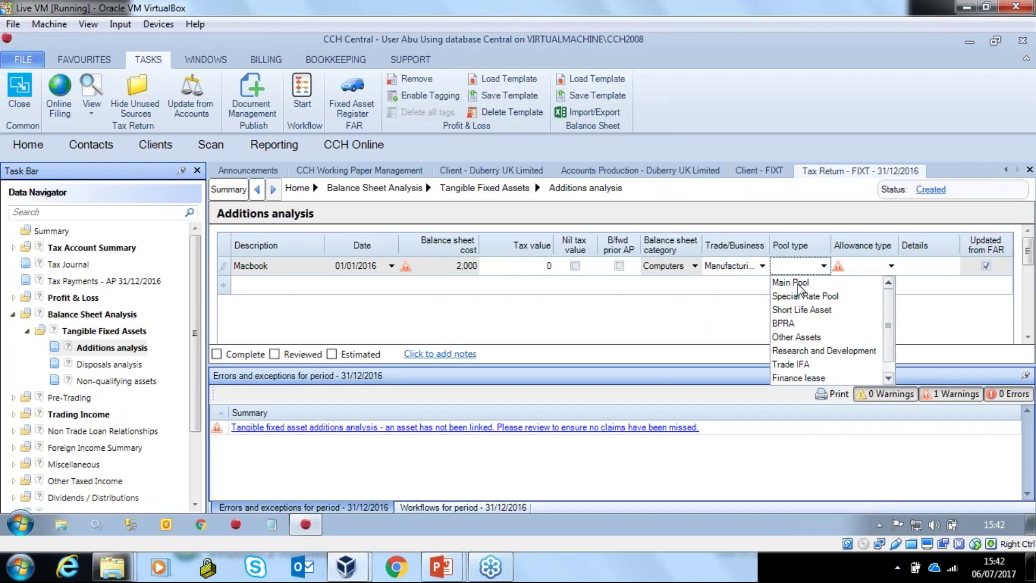
left_click(799, 283)
left_click(891, 265)
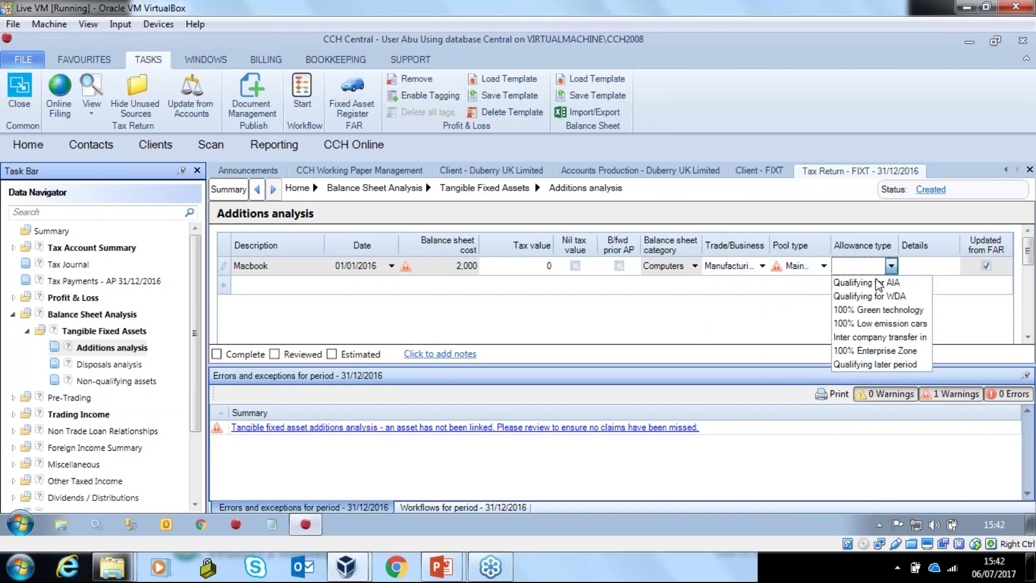
left_click(874, 283)
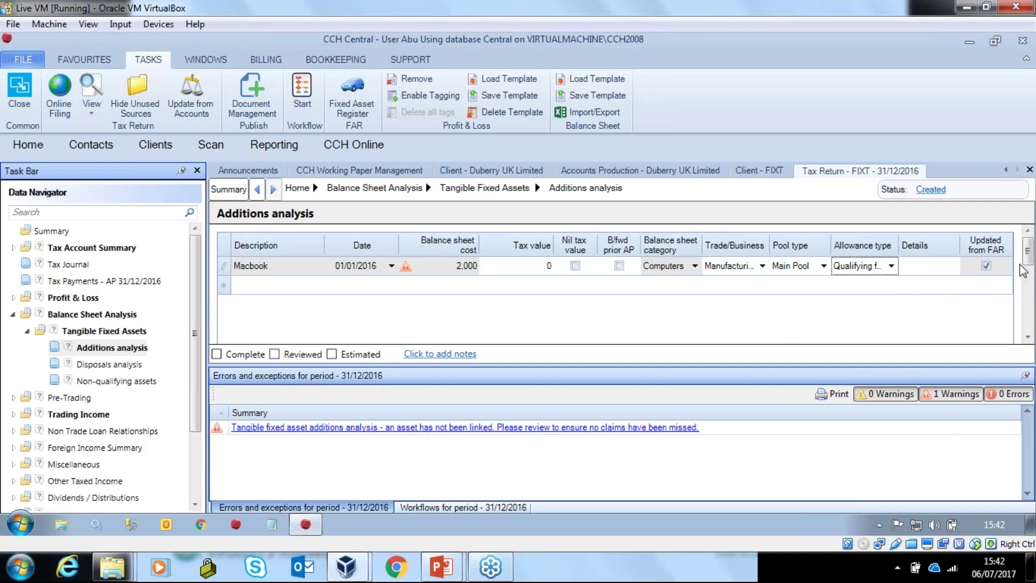
Link the Macbook addition to its pool, and review the additions reconciliation and the Corporation Tax outstanding in the Summary
left_click_drag(1027, 265, 1024, 301)
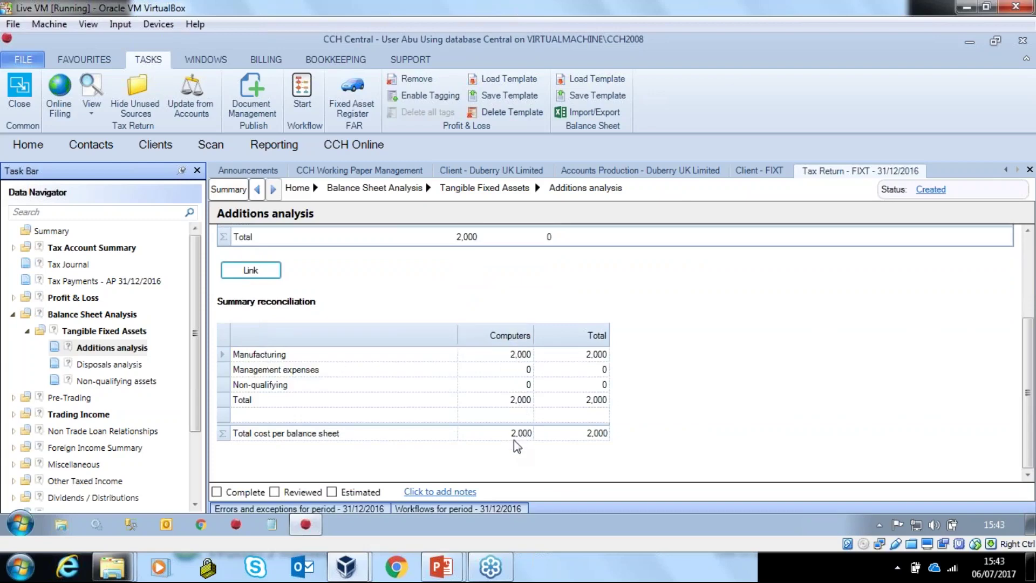
left_click_drag(1025, 343, 1025, 248)
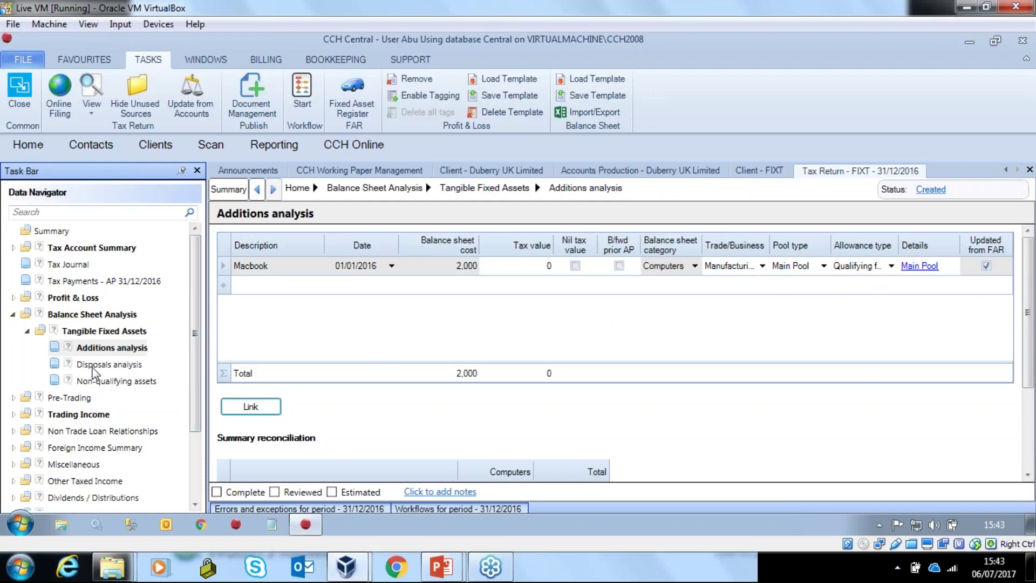
left_click(52, 231)
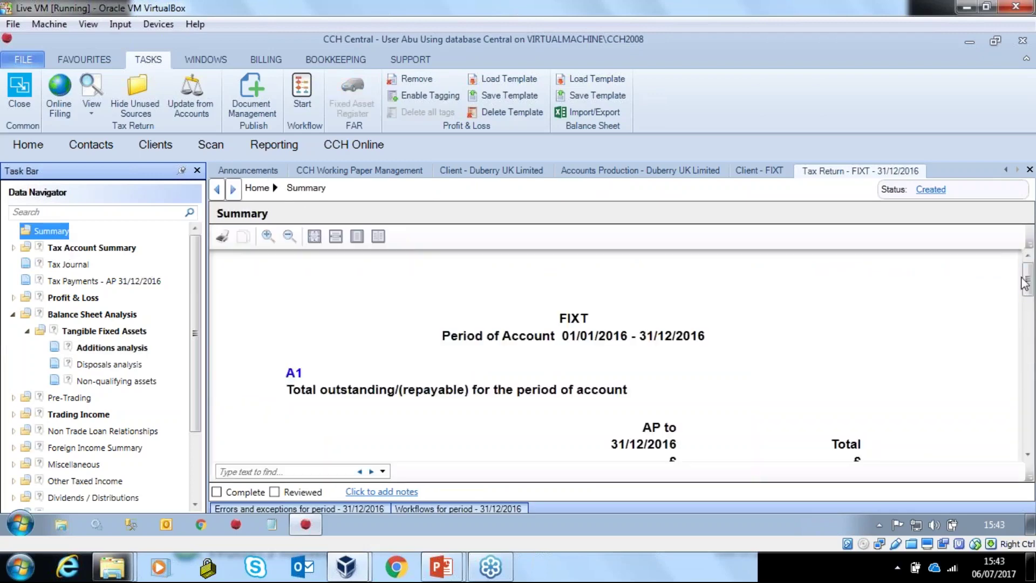
left_click_drag(1029, 294, 1031, 327)
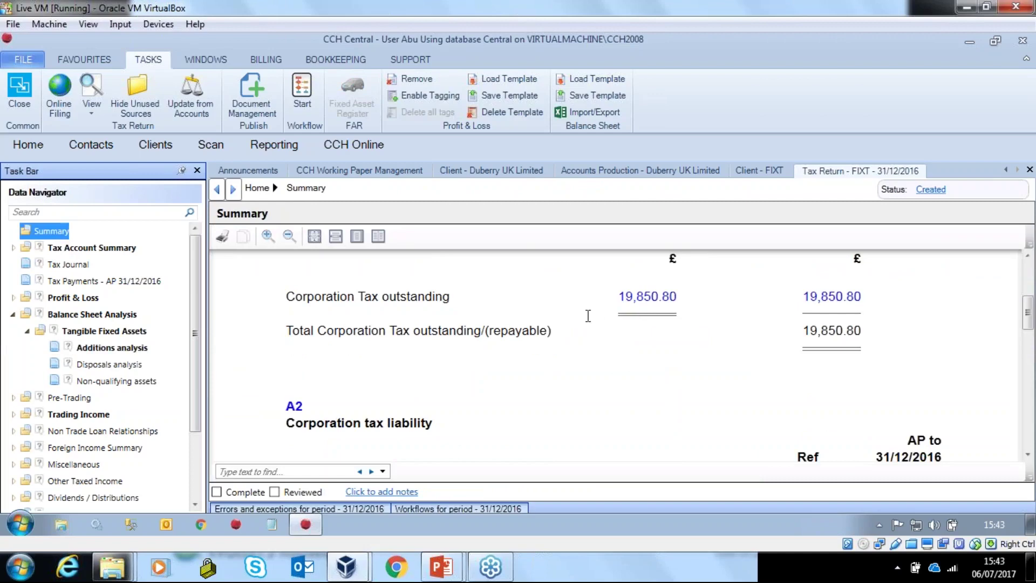
Post a Corporation tax liability tax journal dated 06/07/2017 to FIXT's accounting period 01/01/2016 to 31/12/2016
left_click(55, 266)
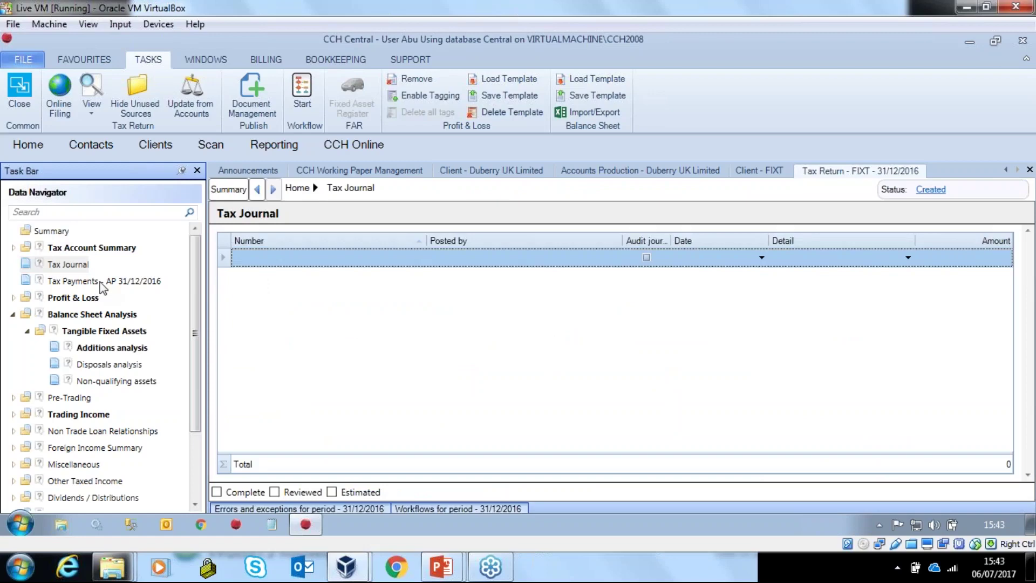
left_click(246, 261)
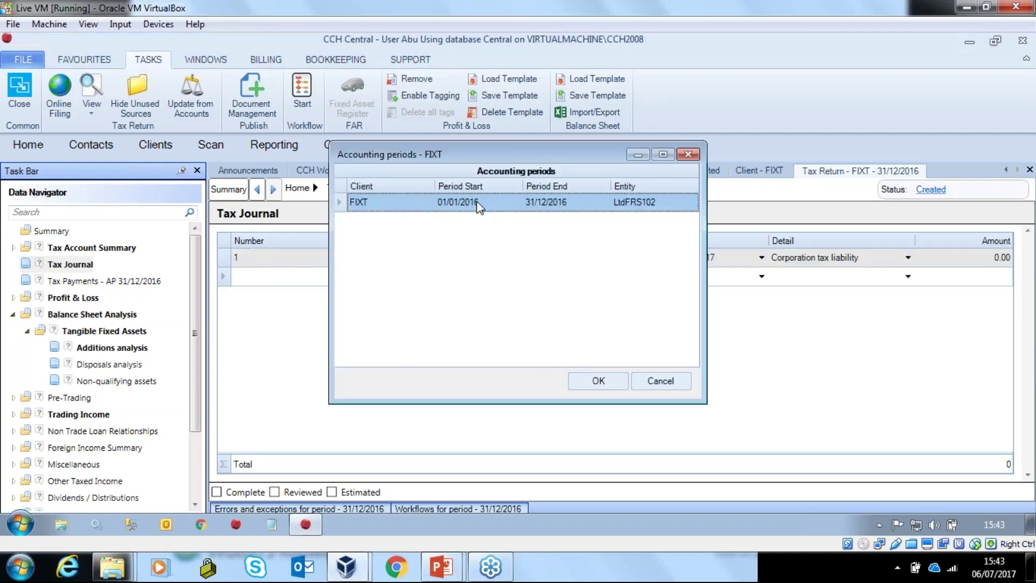
left_click(597, 380)
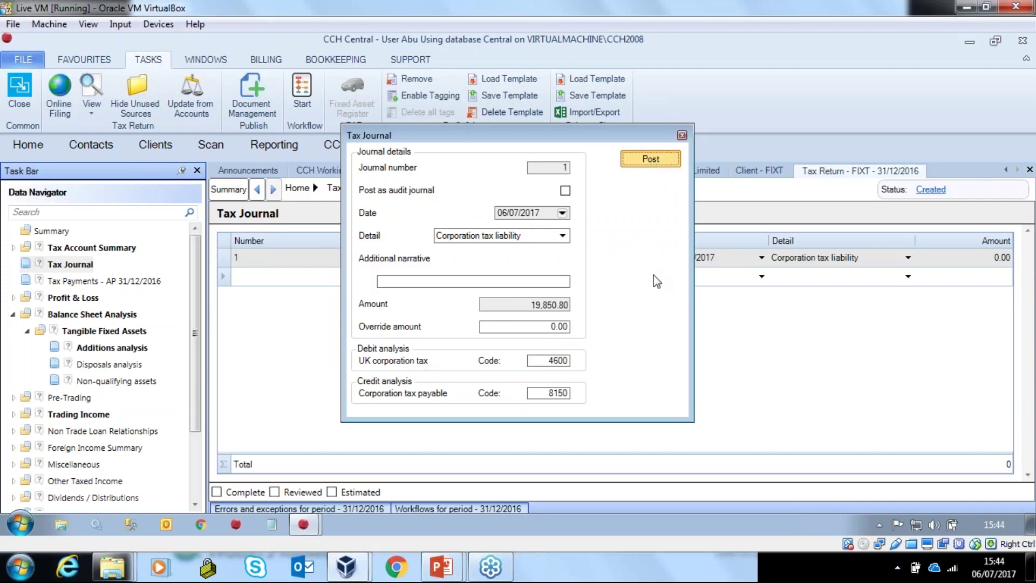
key("Return")
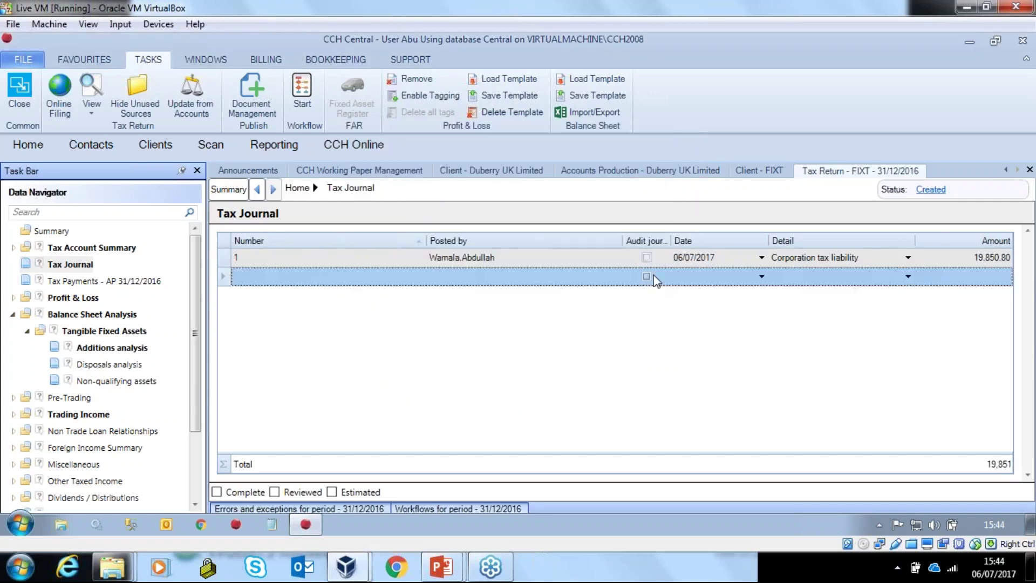
Open FIXT's 31/12/2016 Accounts Production period and examine the corporation tax journal lines in its transactions
left_click(754, 172)
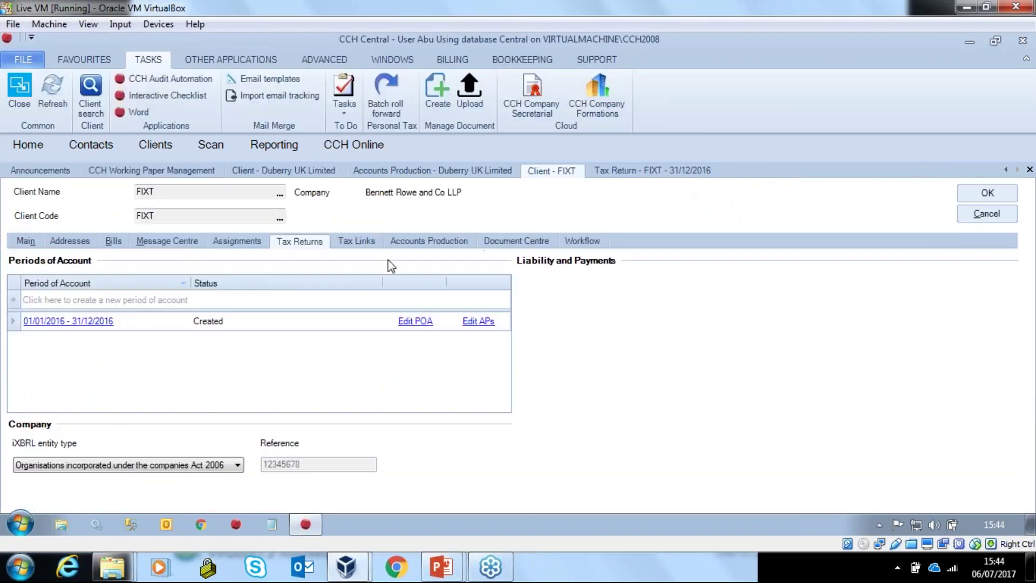
left_click(441, 244)
double_click(278, 274)
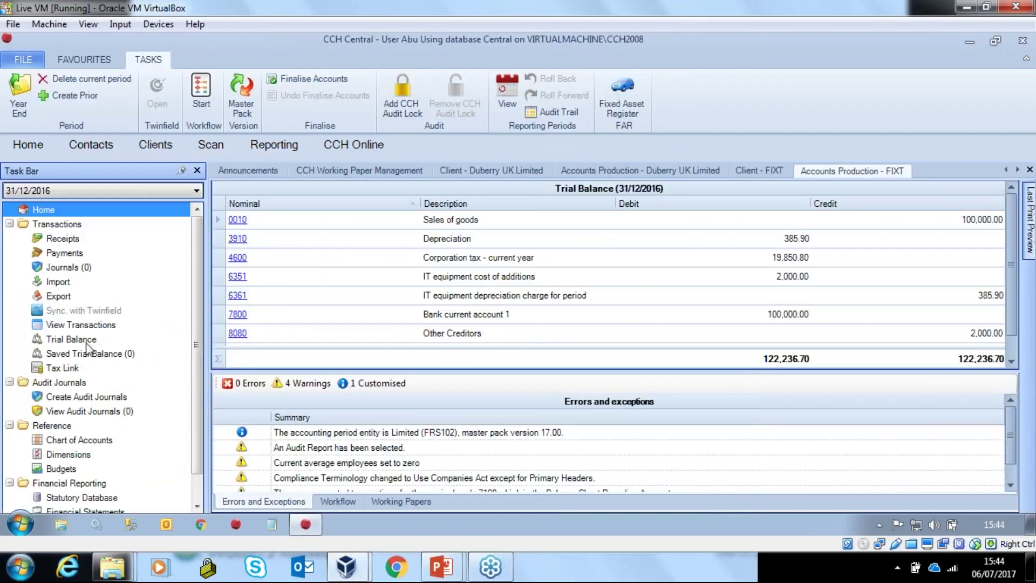
left_click(81, 326)
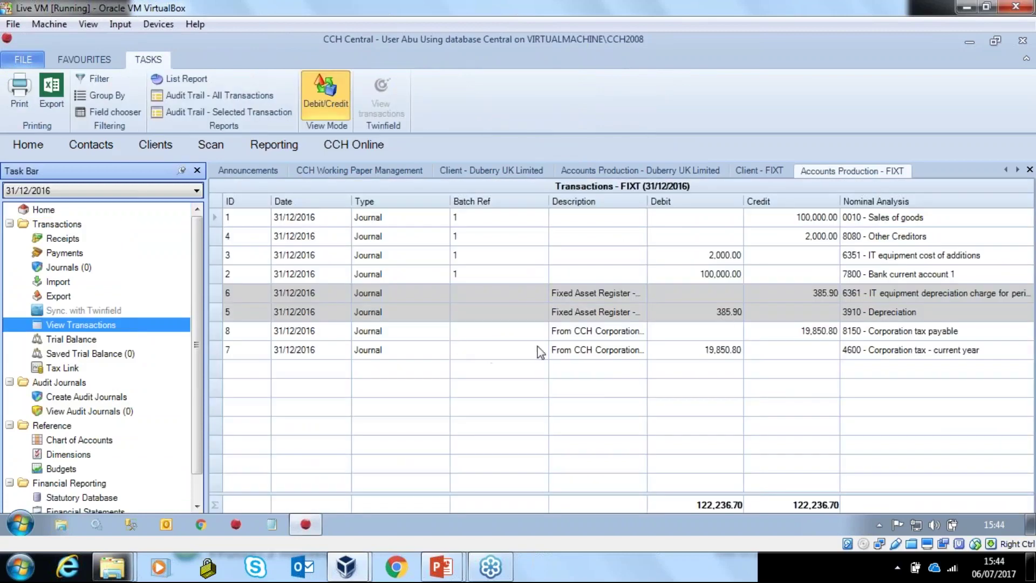
left_click(591, 331)
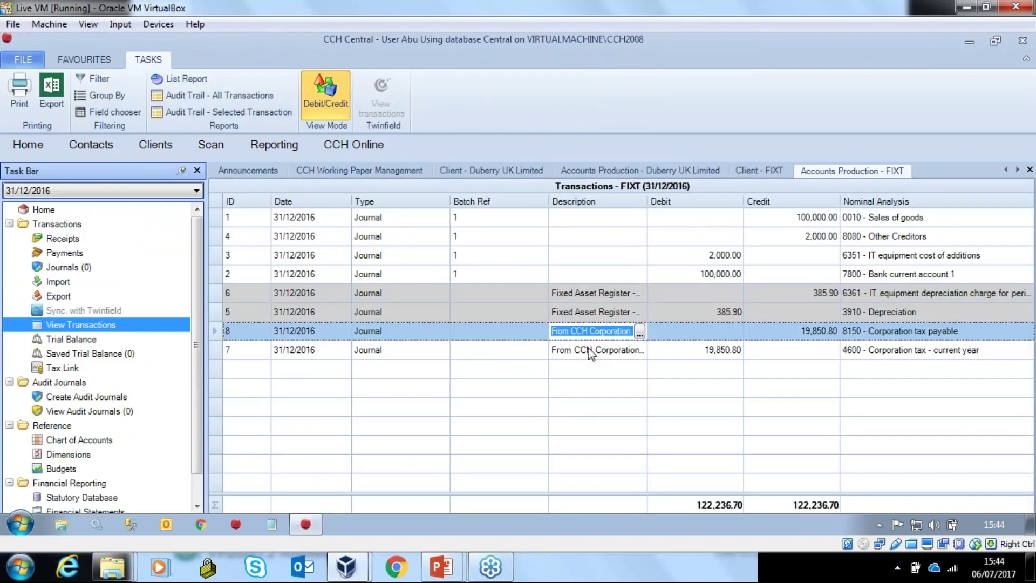
left_click(591, 351)
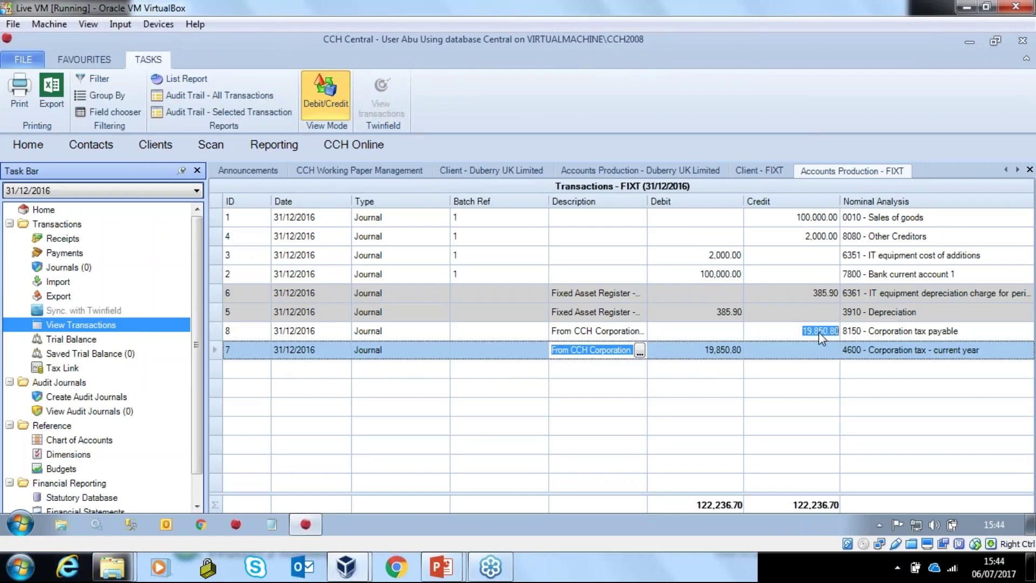
key("Tab")
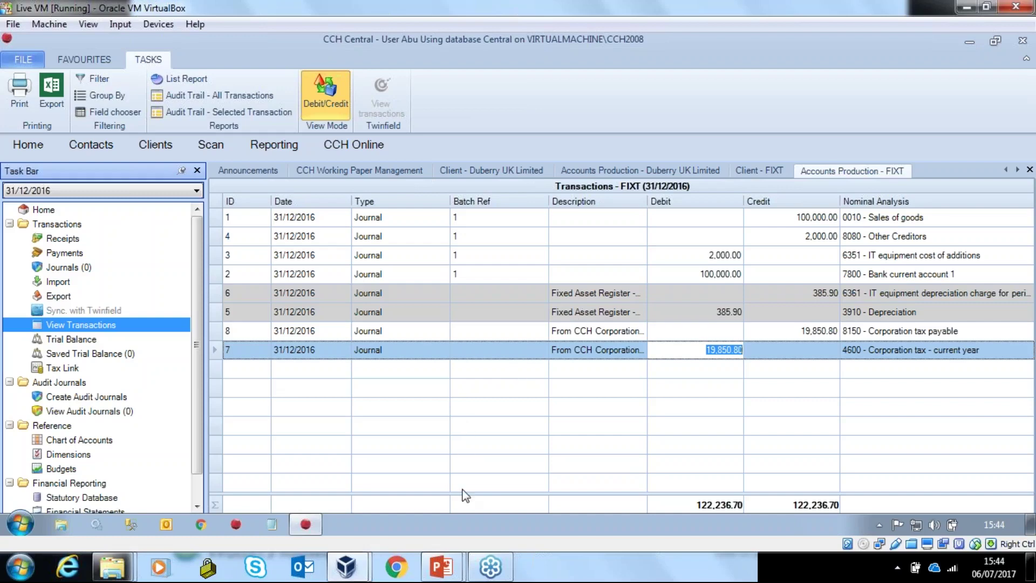
Switch to the PowerPoint presentation and advance past the Fixed Asset Register slide
left_click(434, 569)
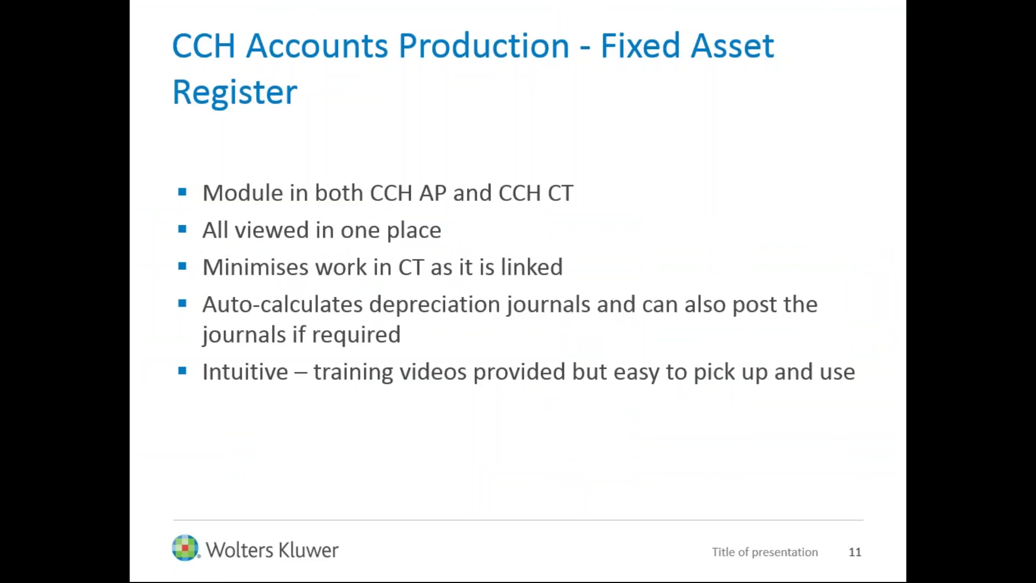
key("Right")
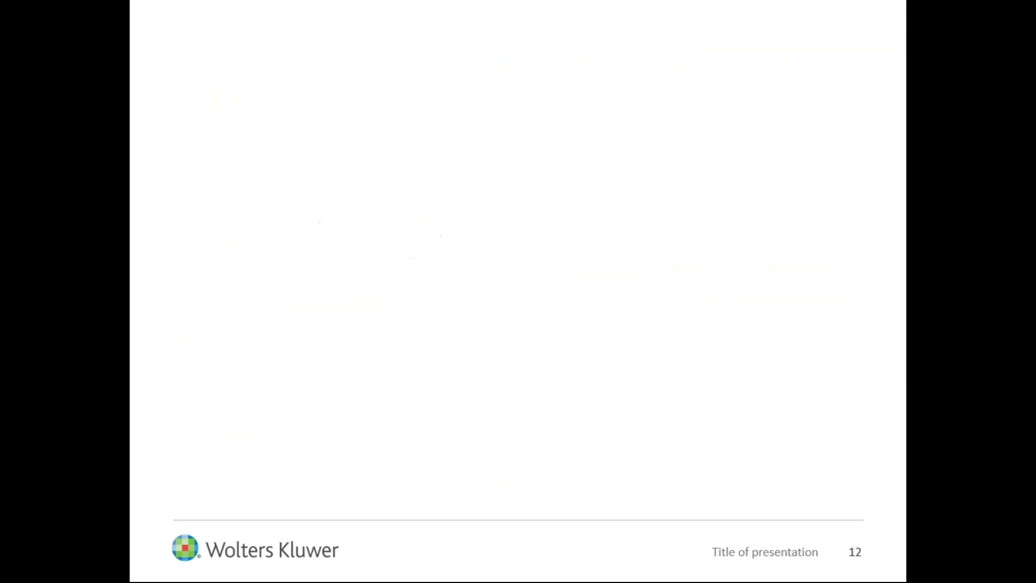